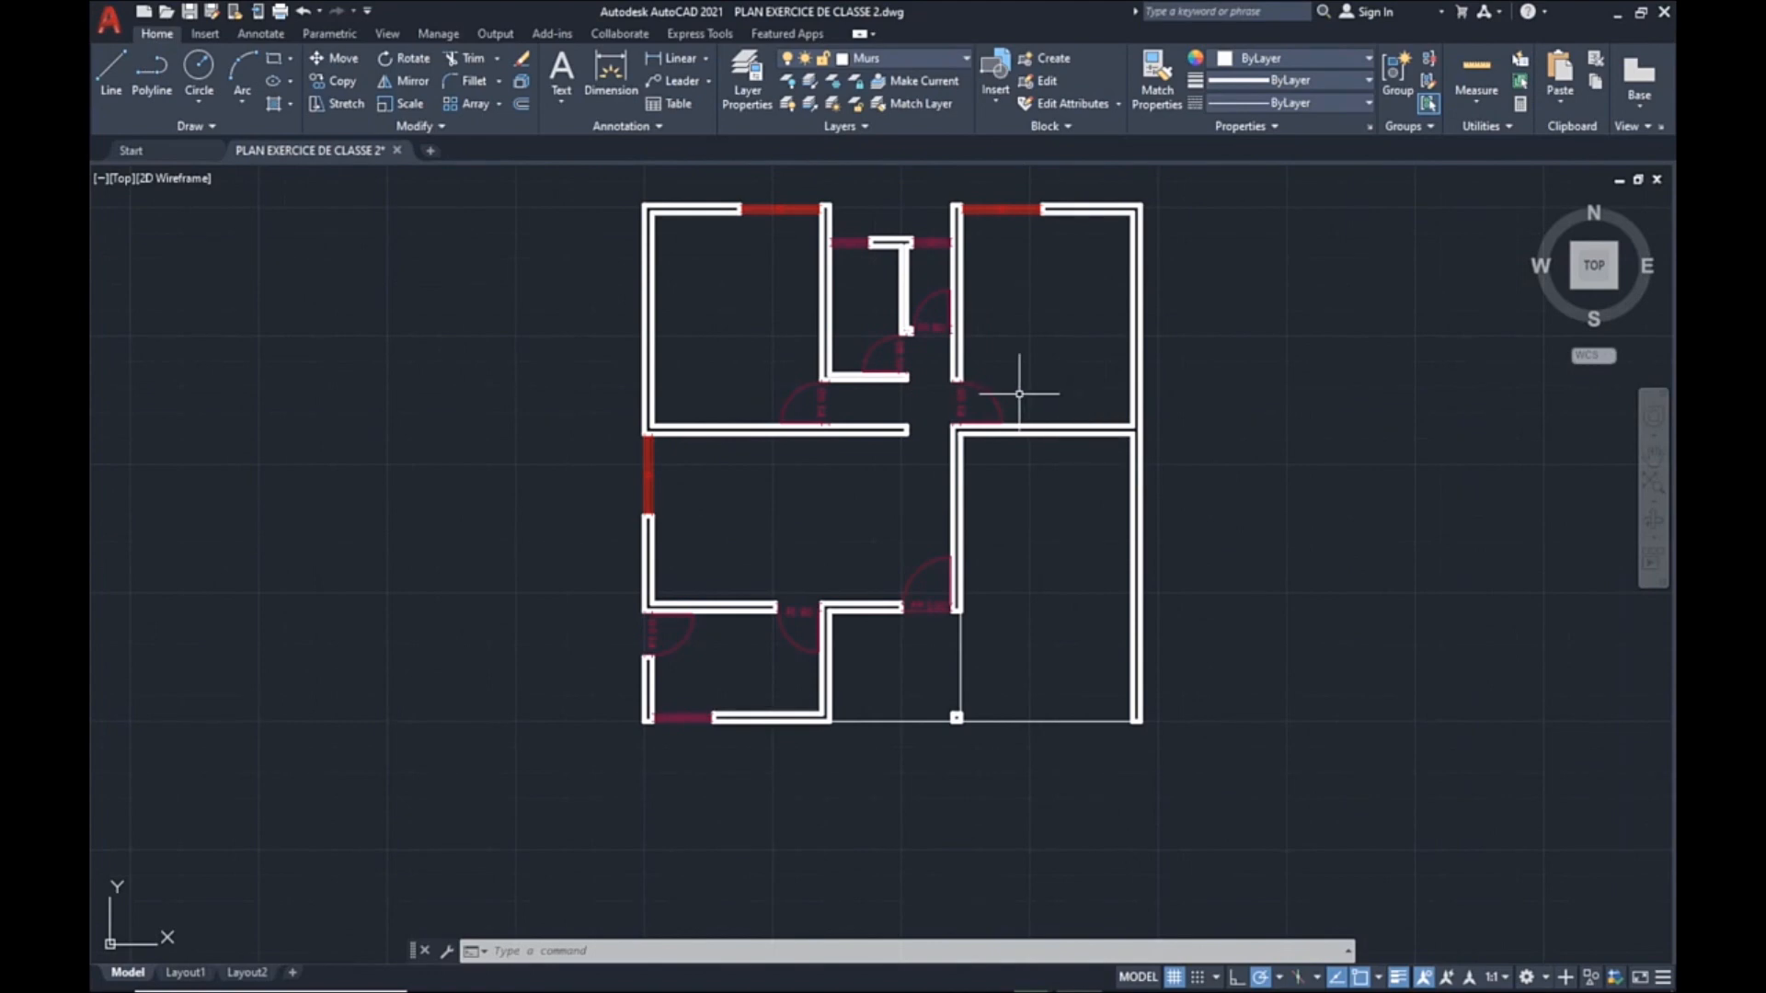
Turn off the lineweight display so the floor plan's walls are drawn with thin lines.
middle_drag(1061, 316, 1108, 354)
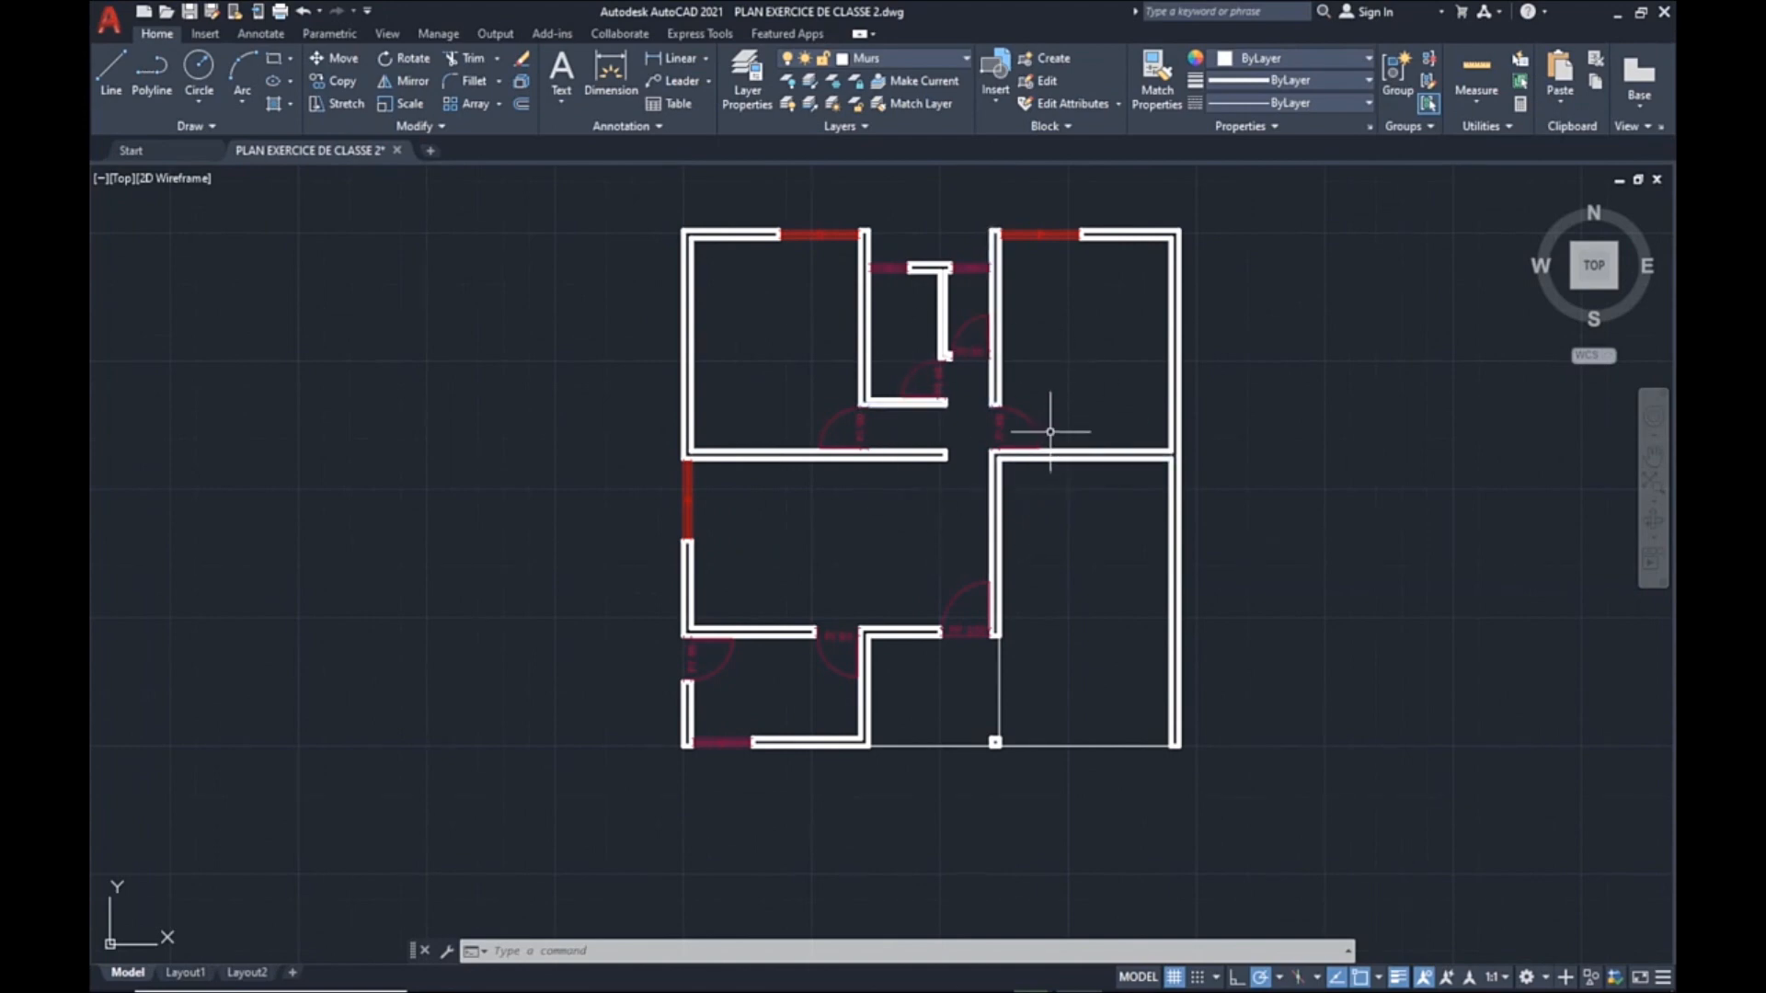
middle_drag(1095, 558, 1111, 407)
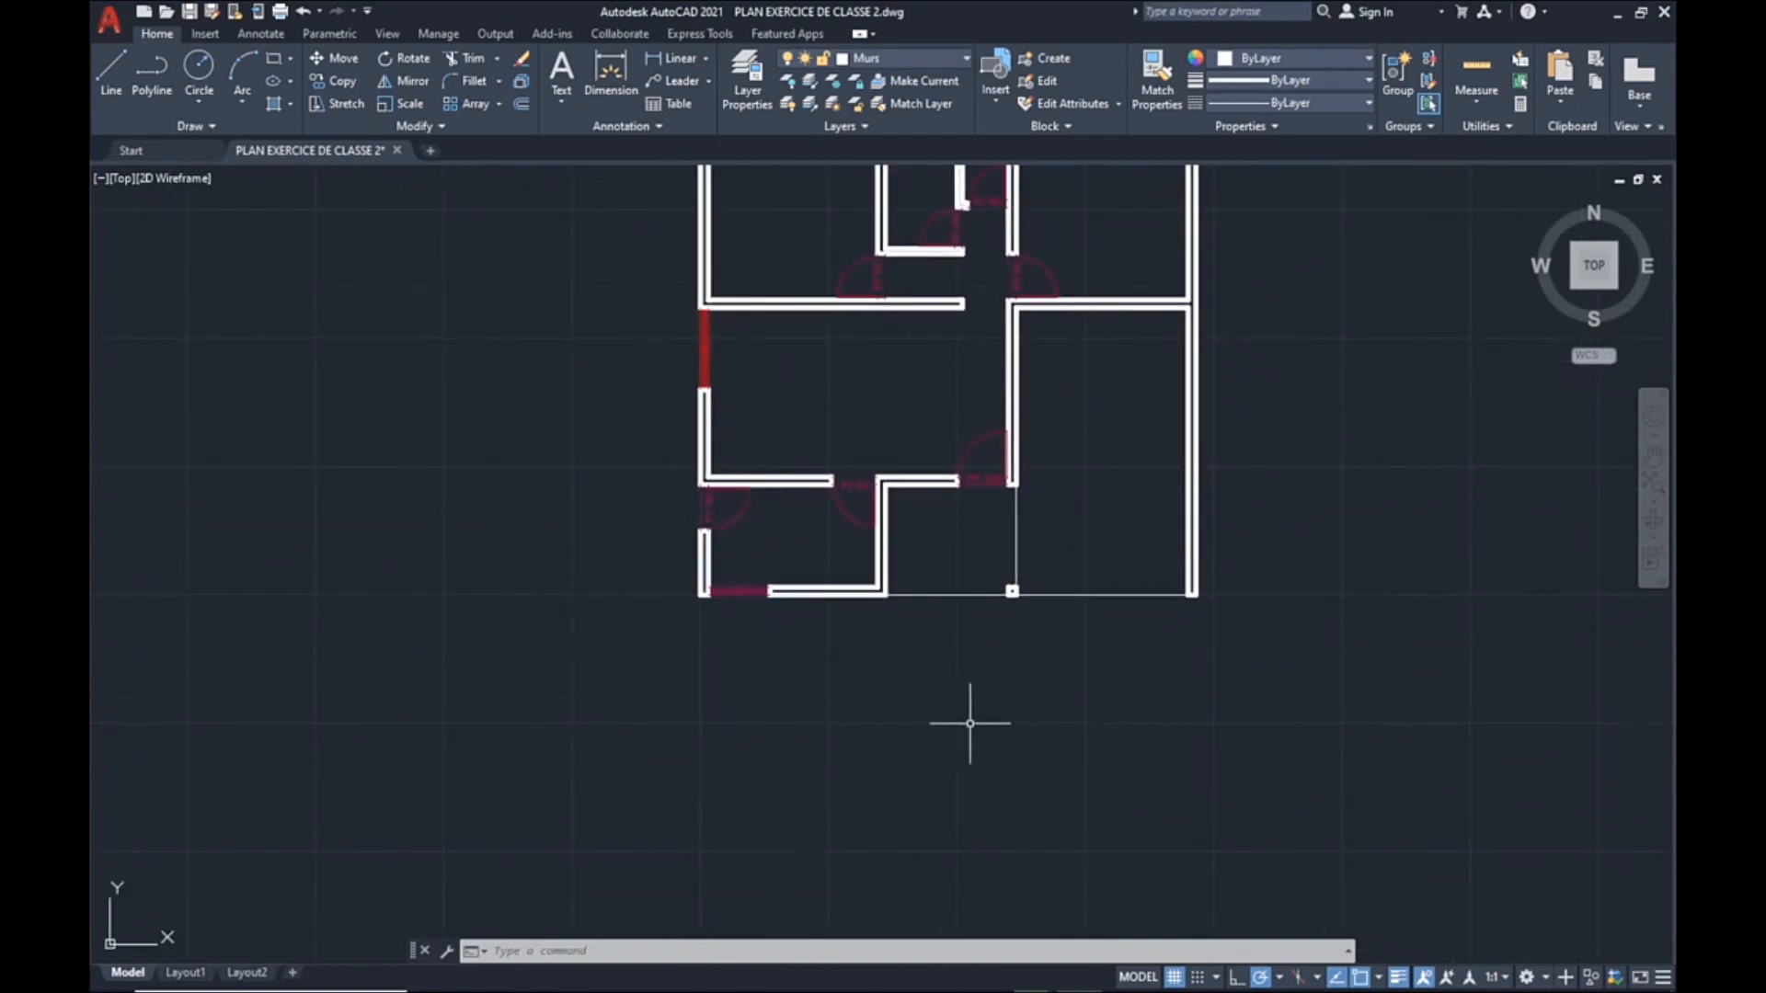
middle_drag(1113, 485, 1013, 469)
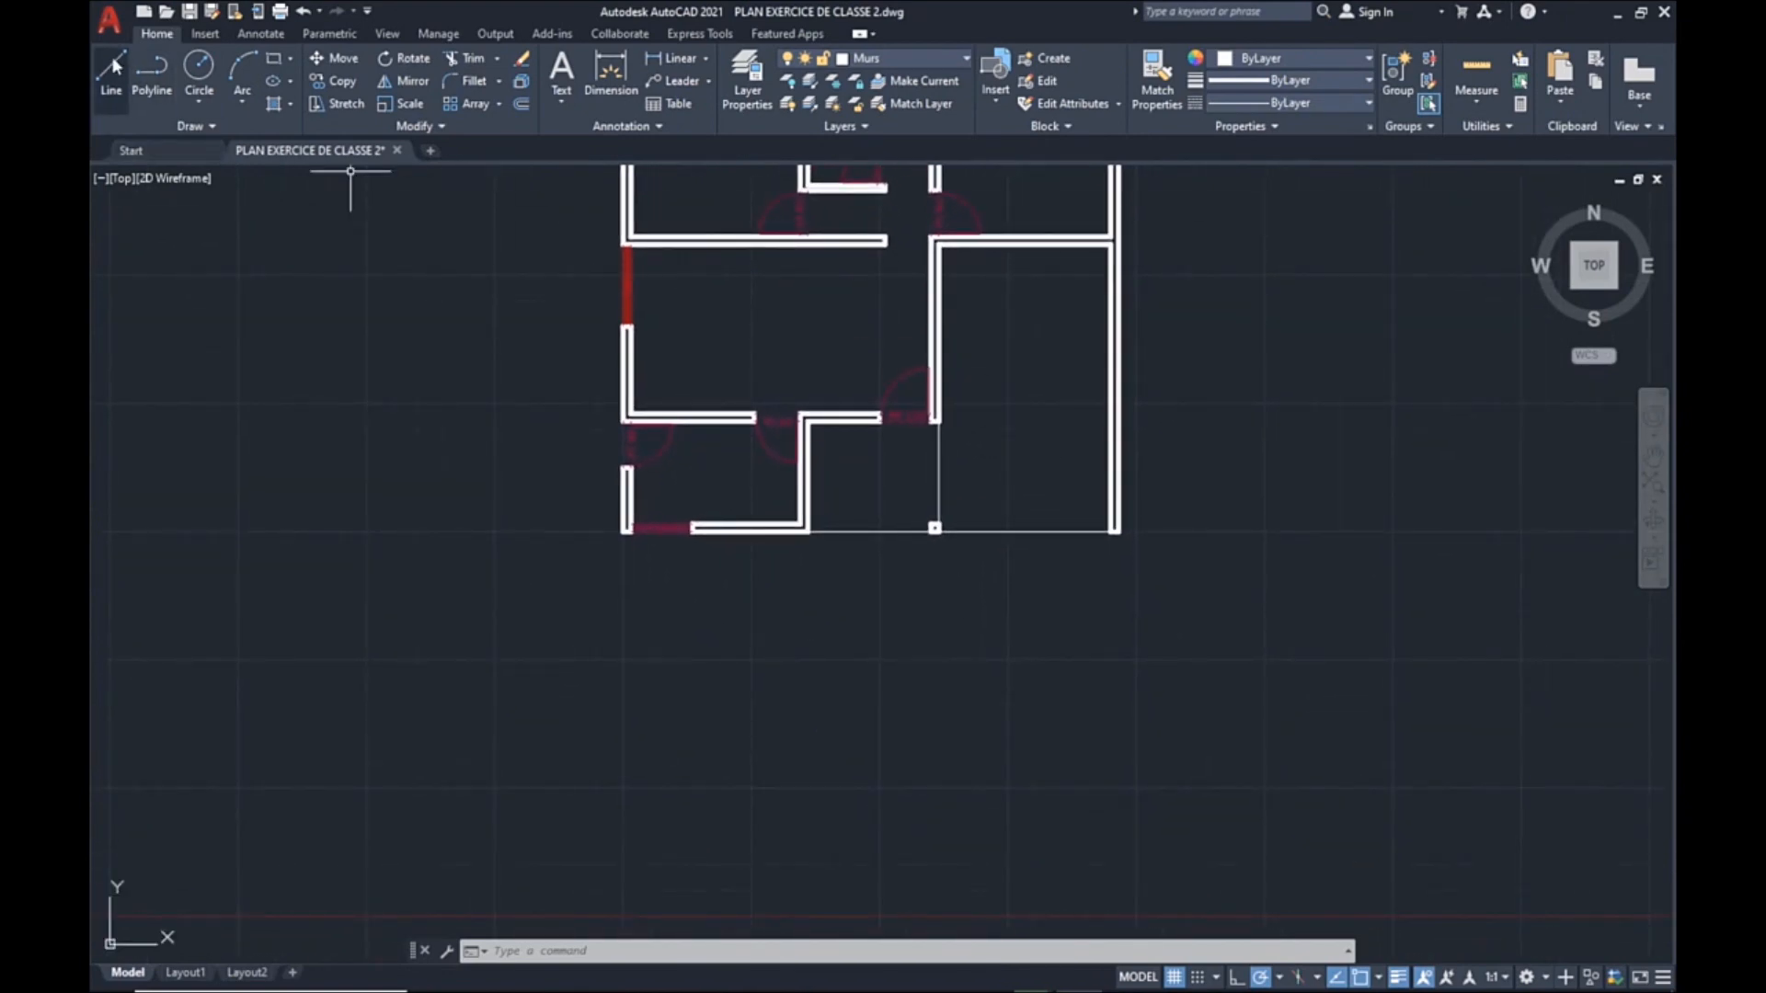
click(1399, 976)
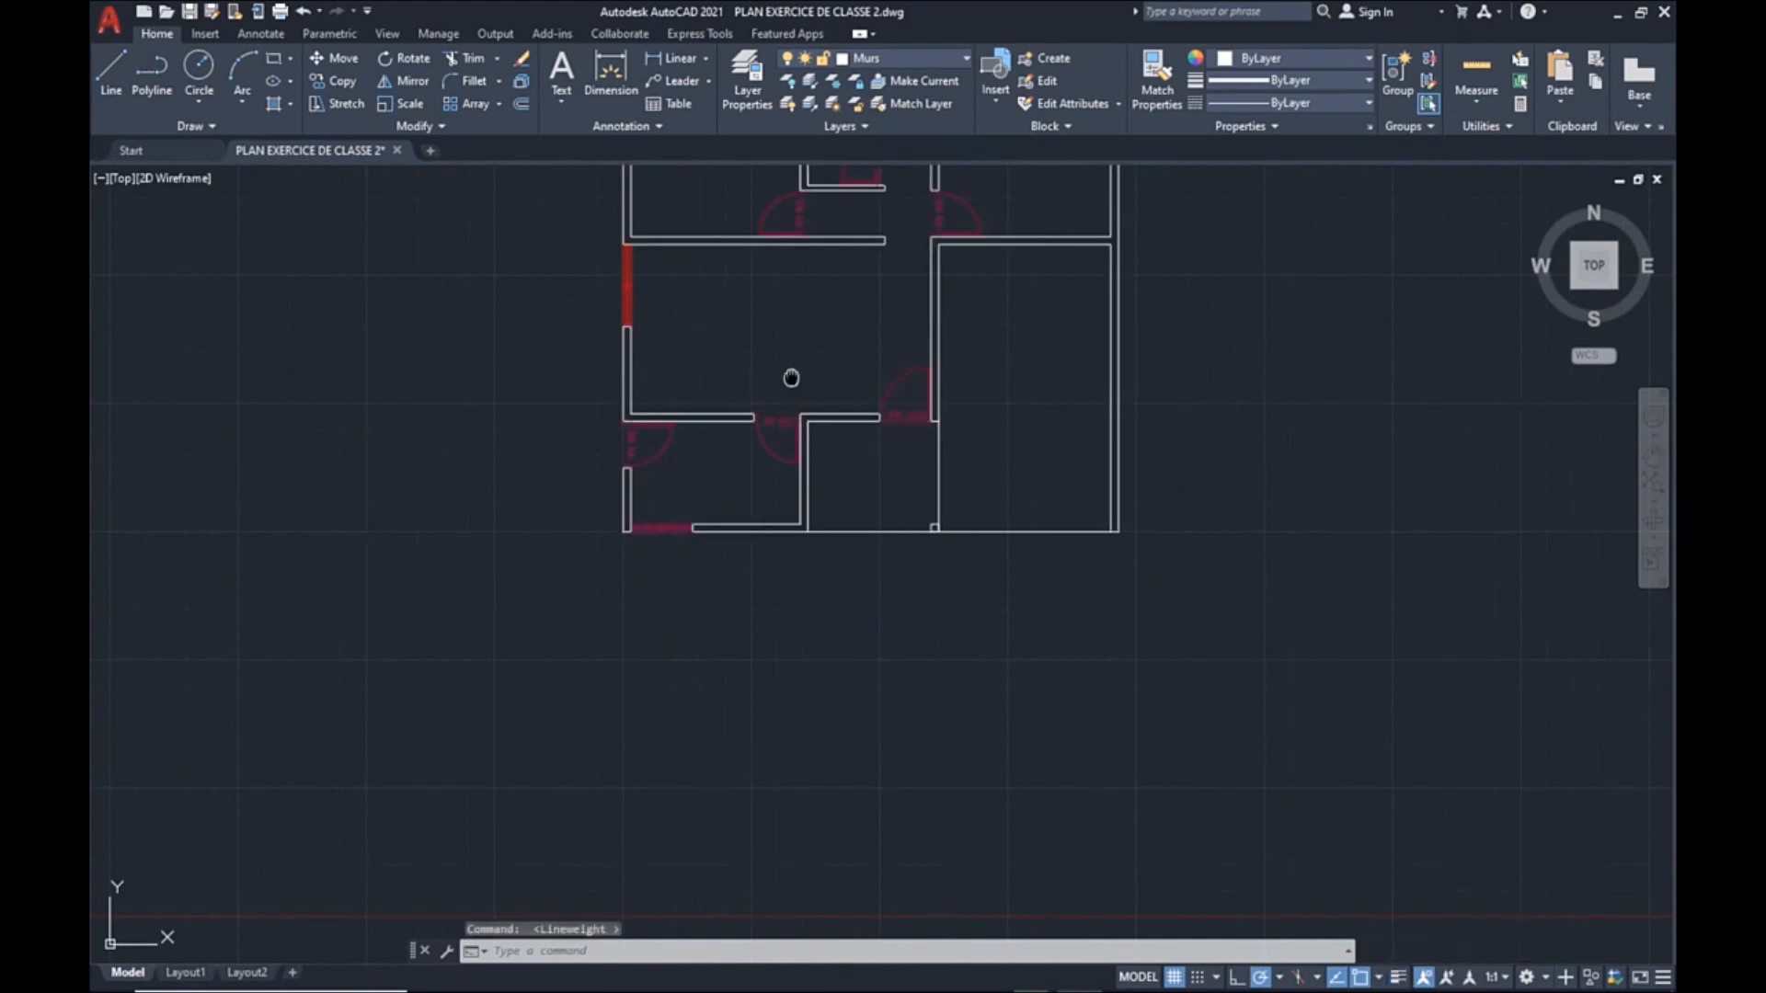
middle_drag(791, 378, 809, 552)
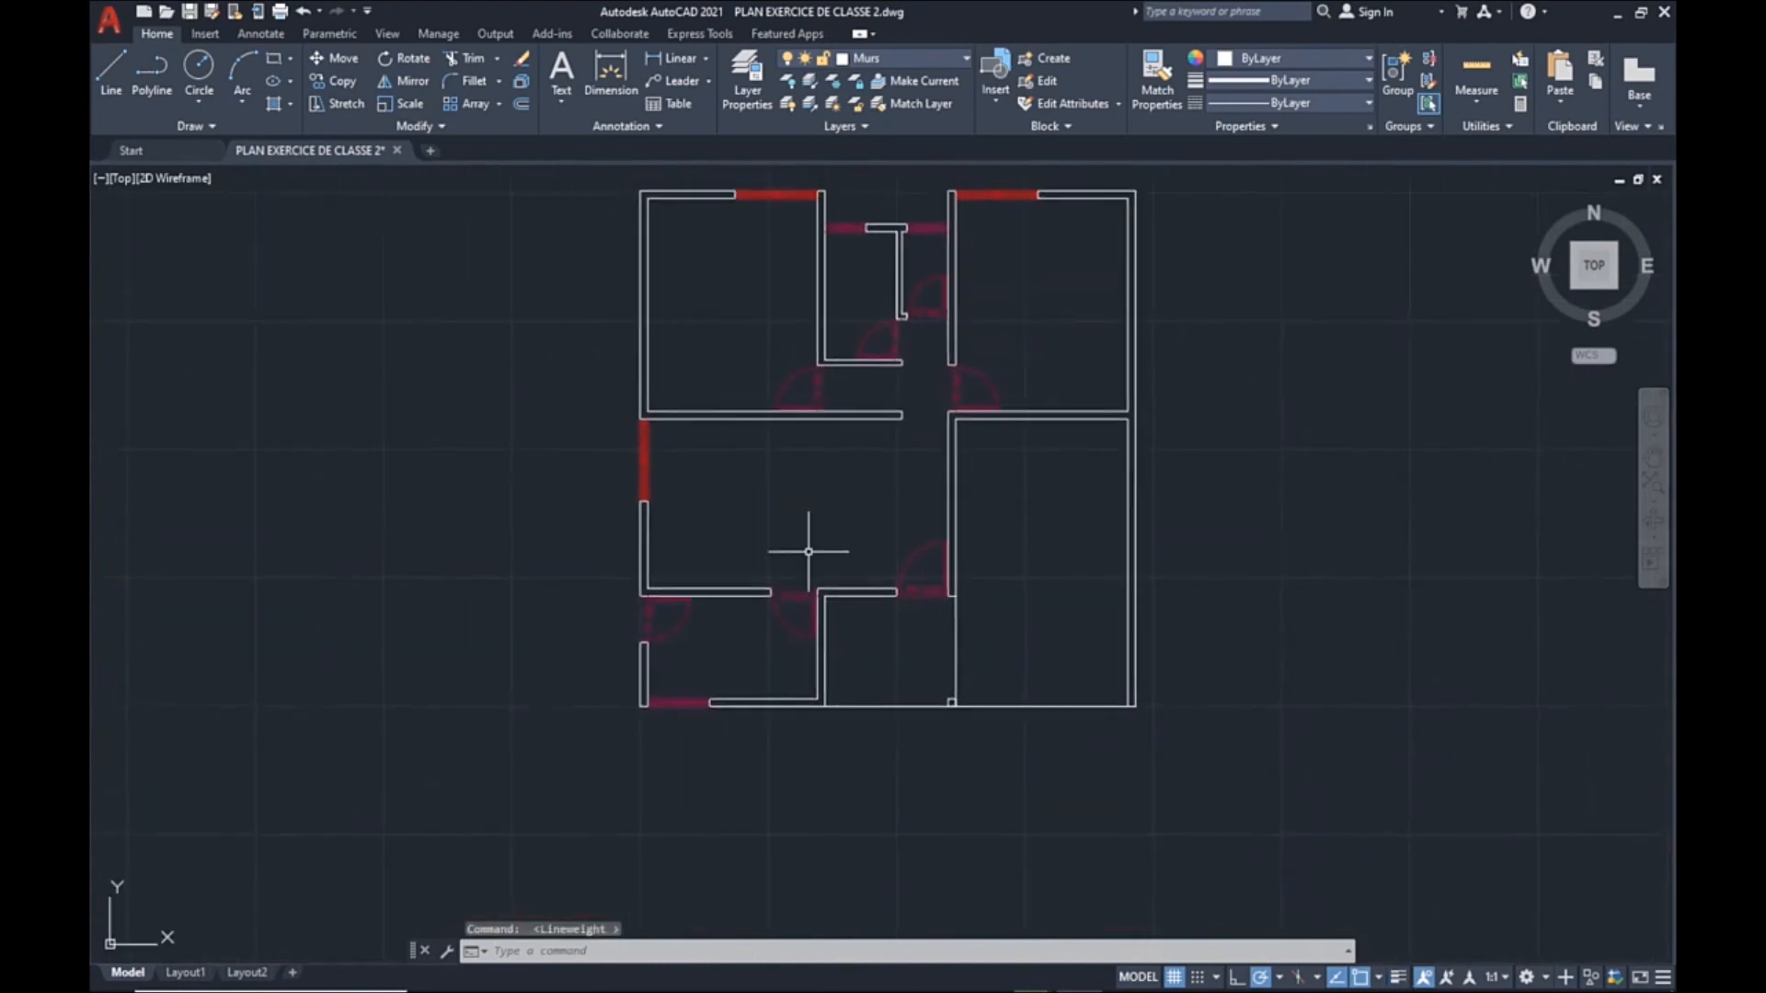
Draw a long horizontal ground line below the floor plan, reaching past both outer walls.
click(109, 70)
scroll(713, 593, down, 3)
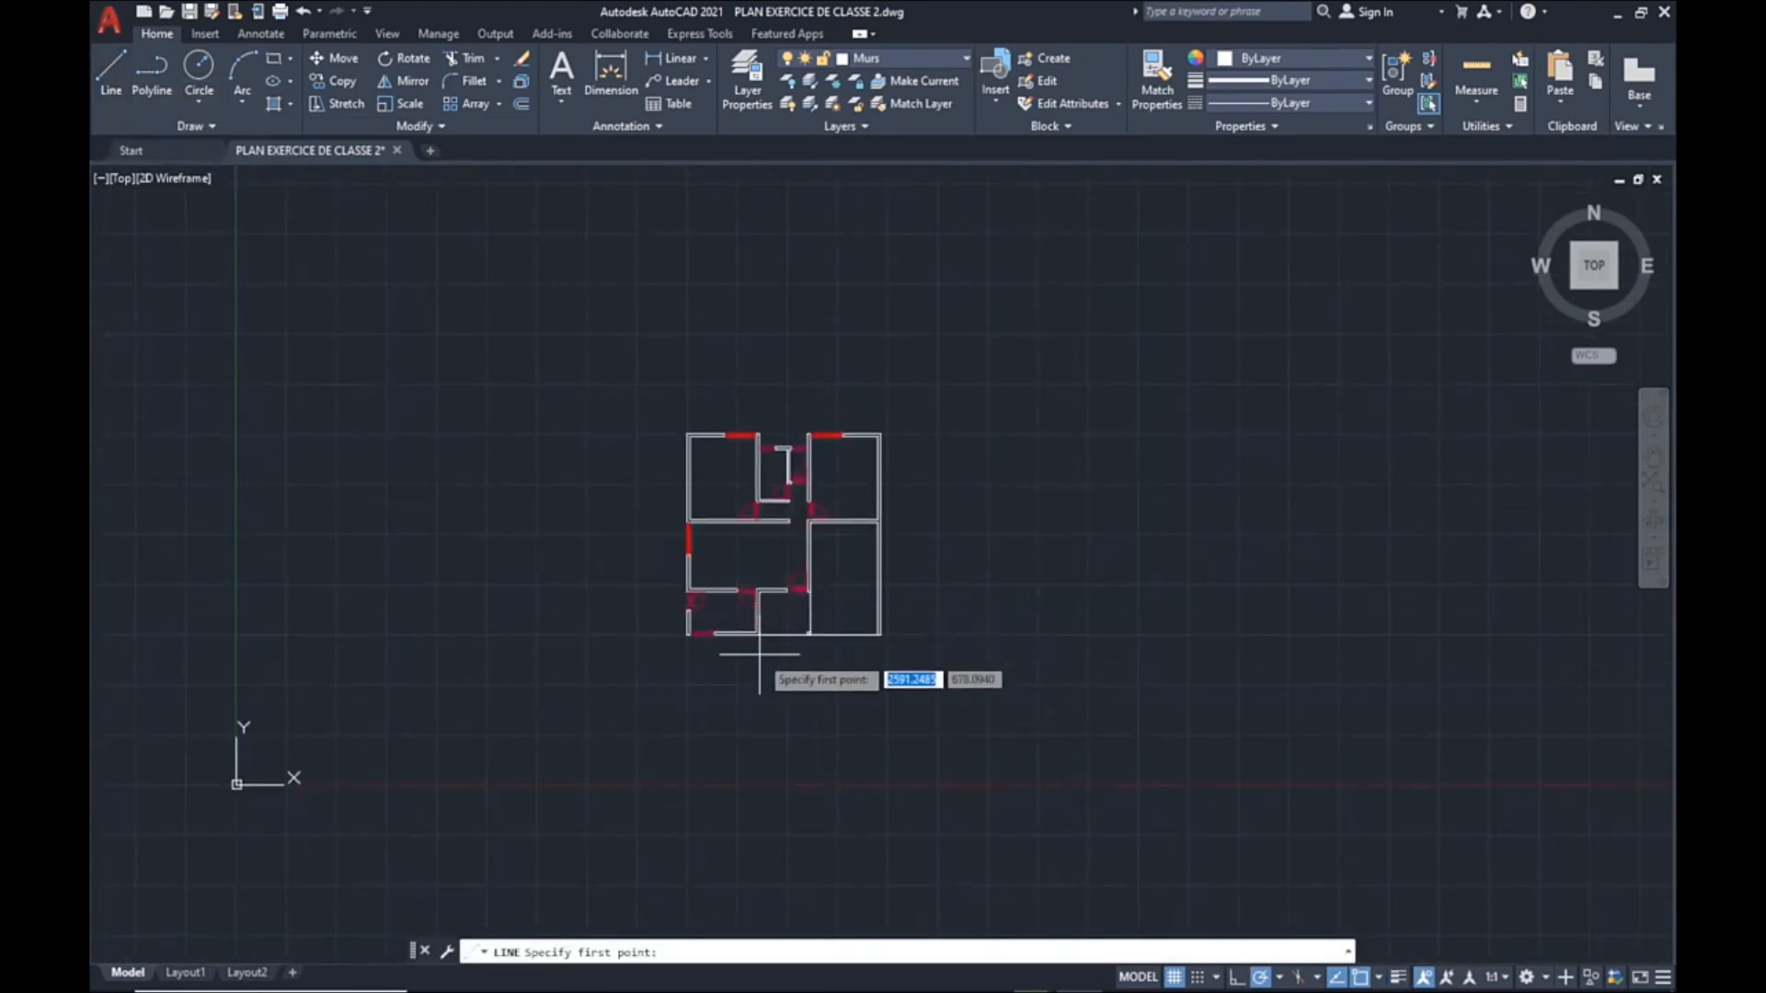
click(464, 837)
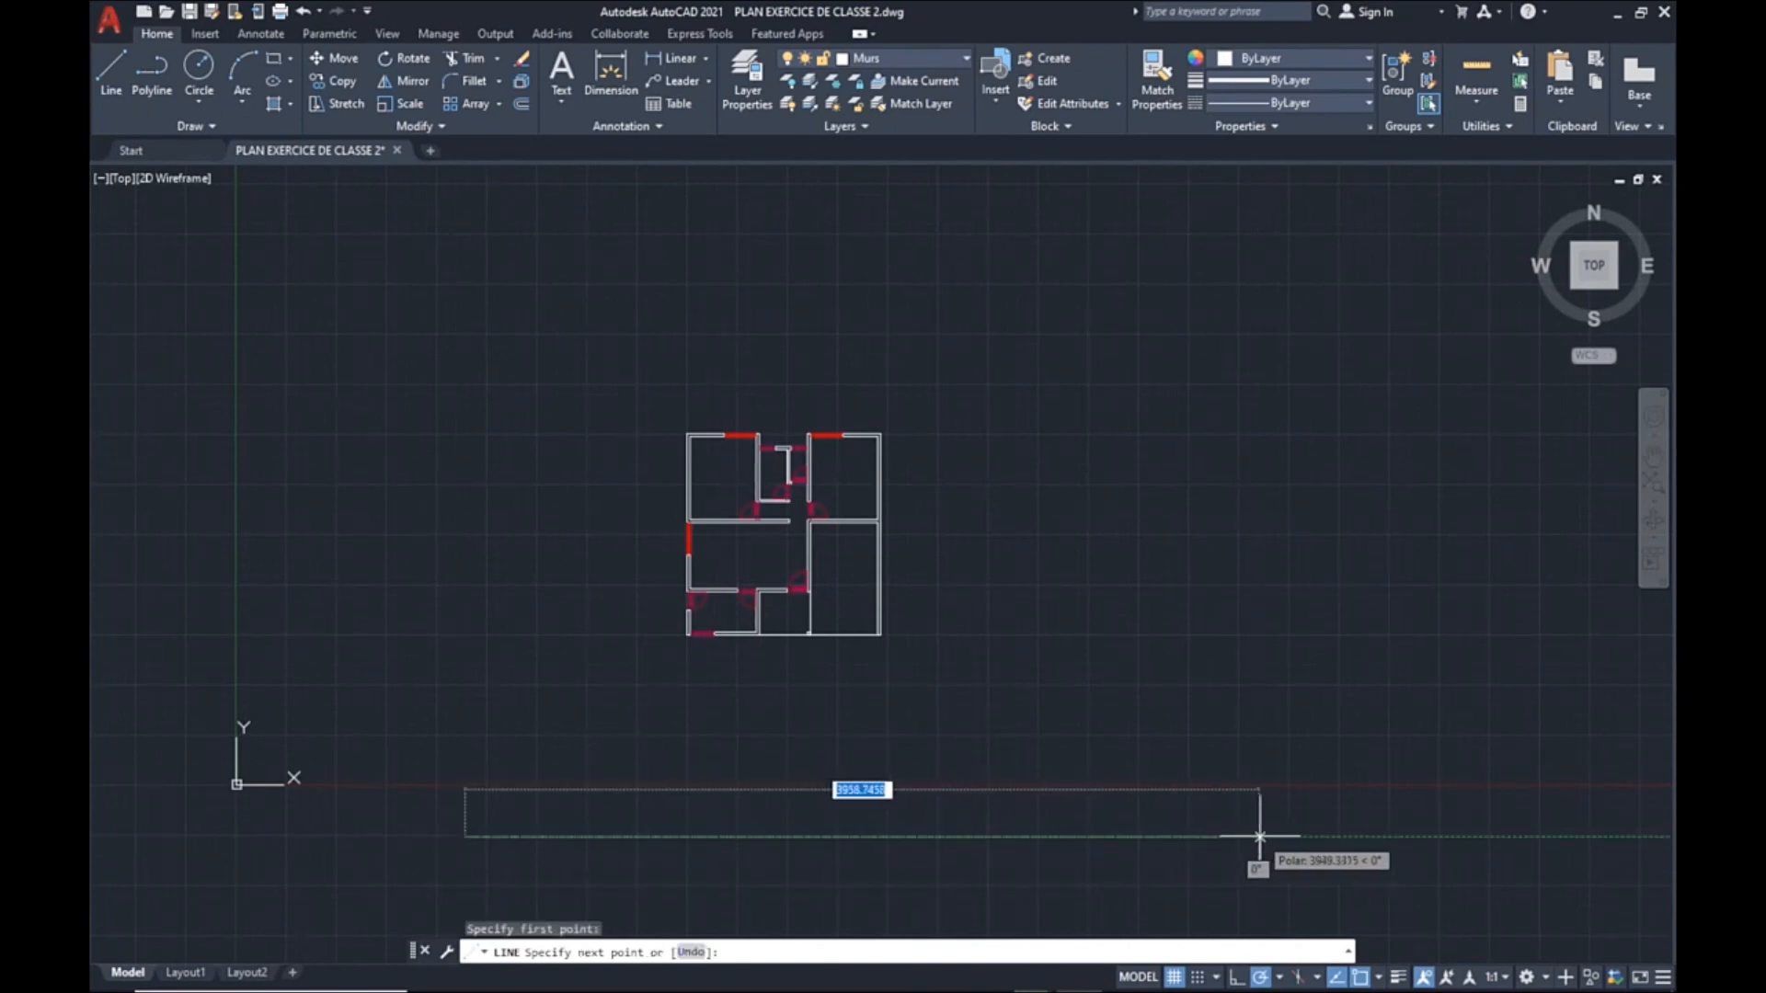
click(1145, 837)
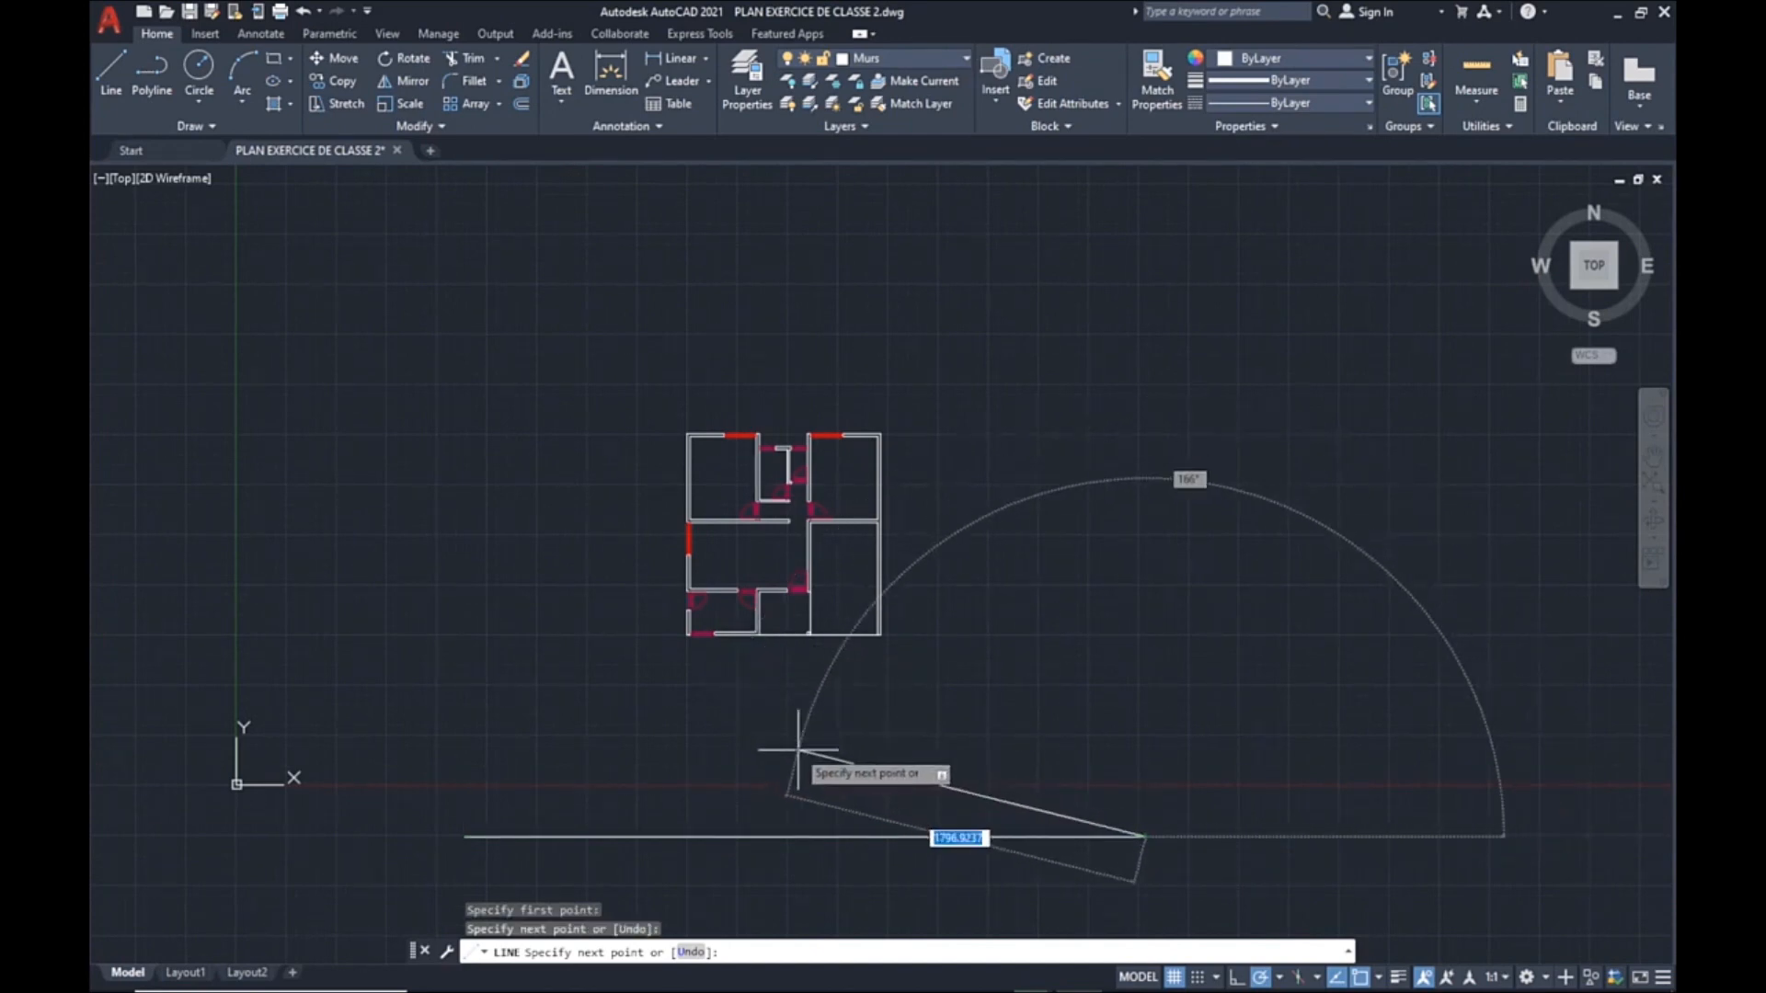
key(Escape)
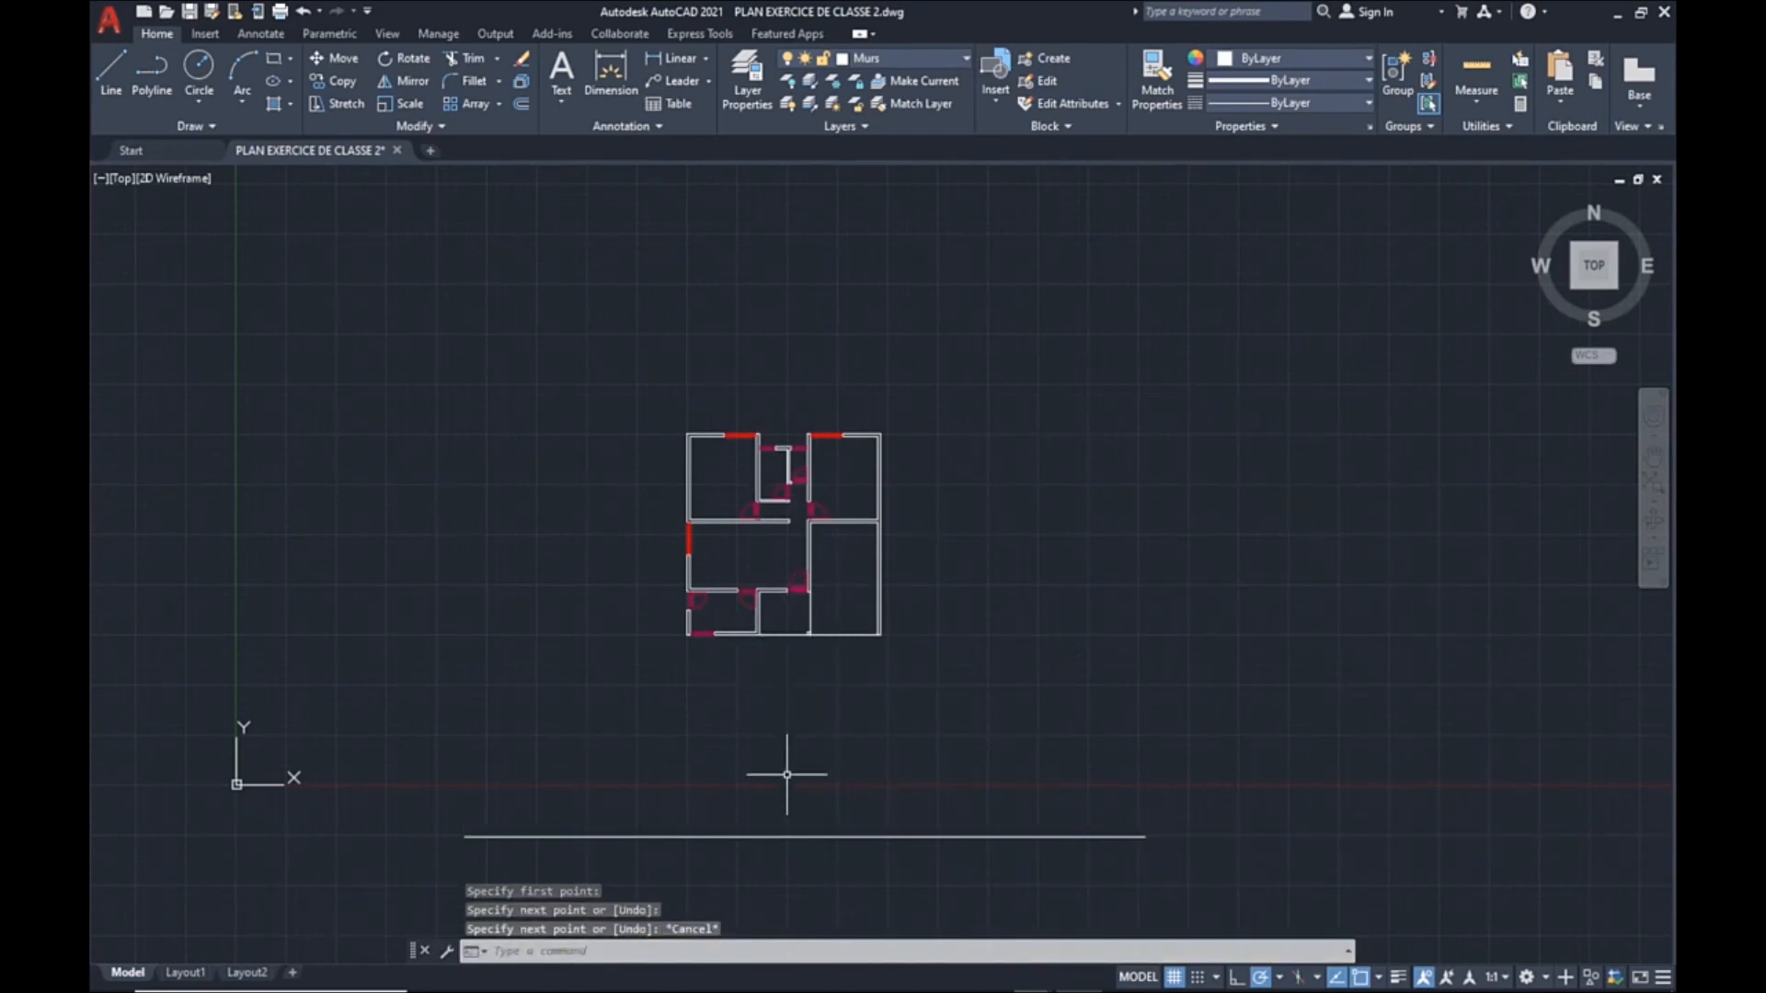
Extend both lines of the plan's left outer wall down to the ground line.
scroll(791, 729, up, 3)
middle_drag(722, 718, 826, 606)
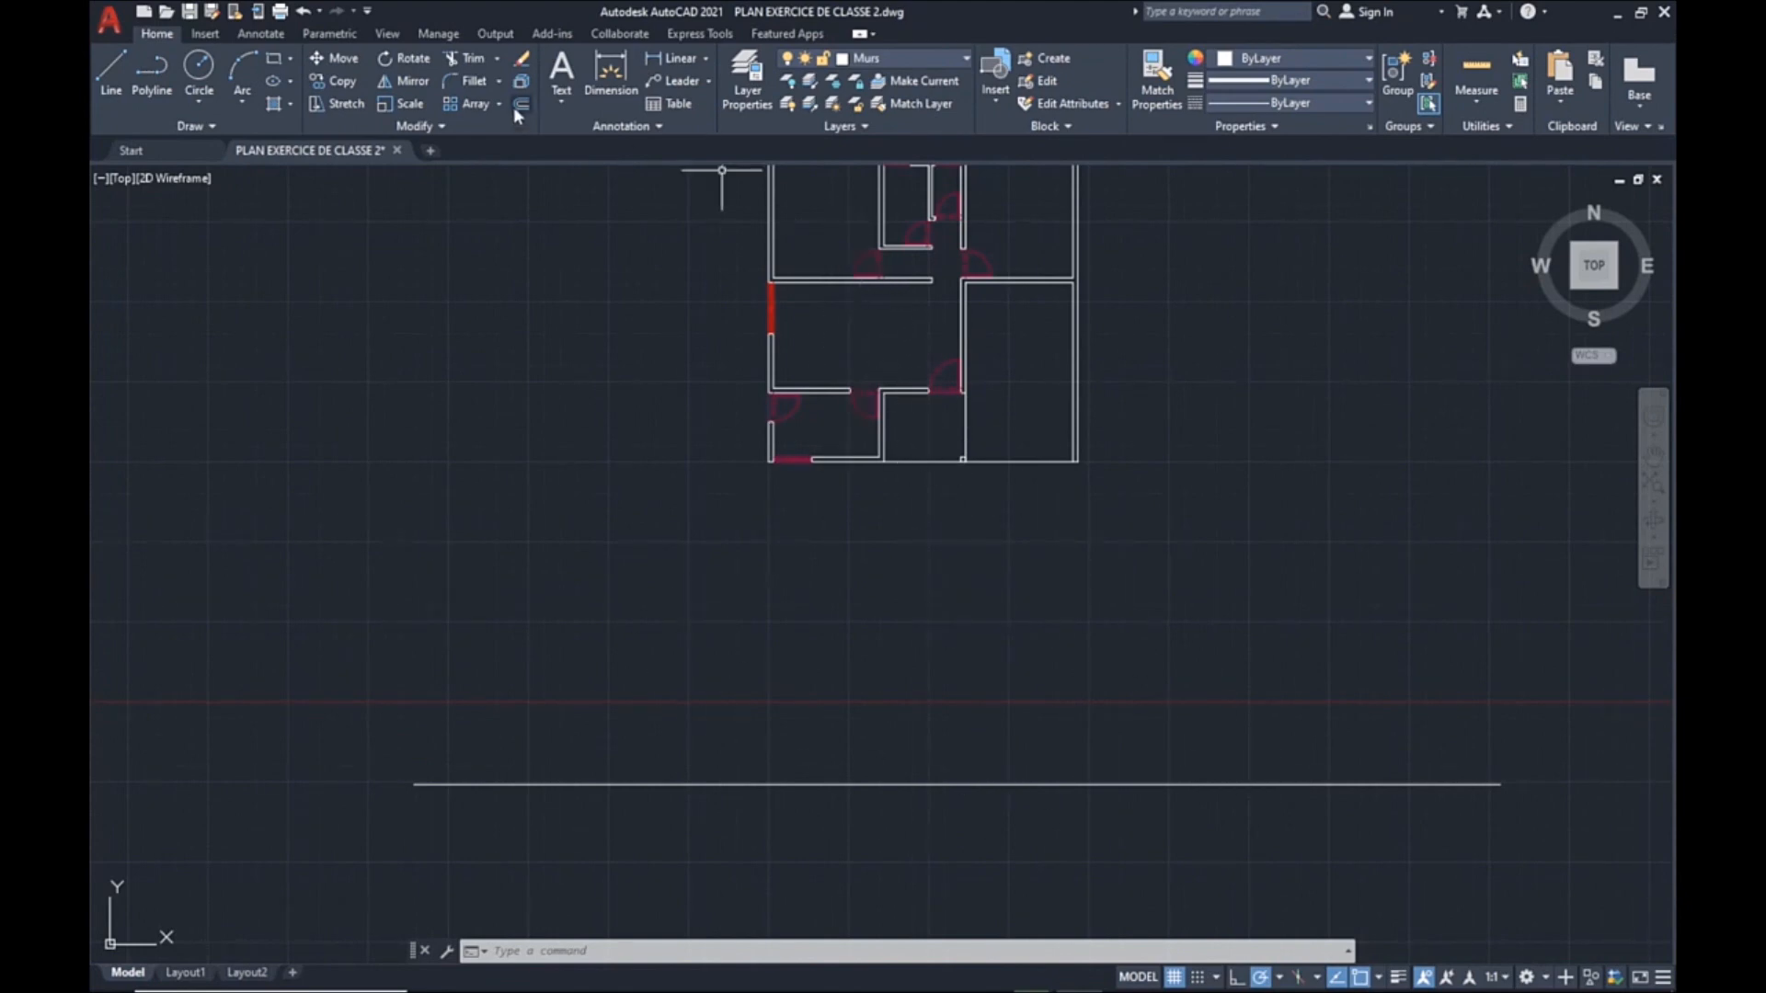
click(498, 65)
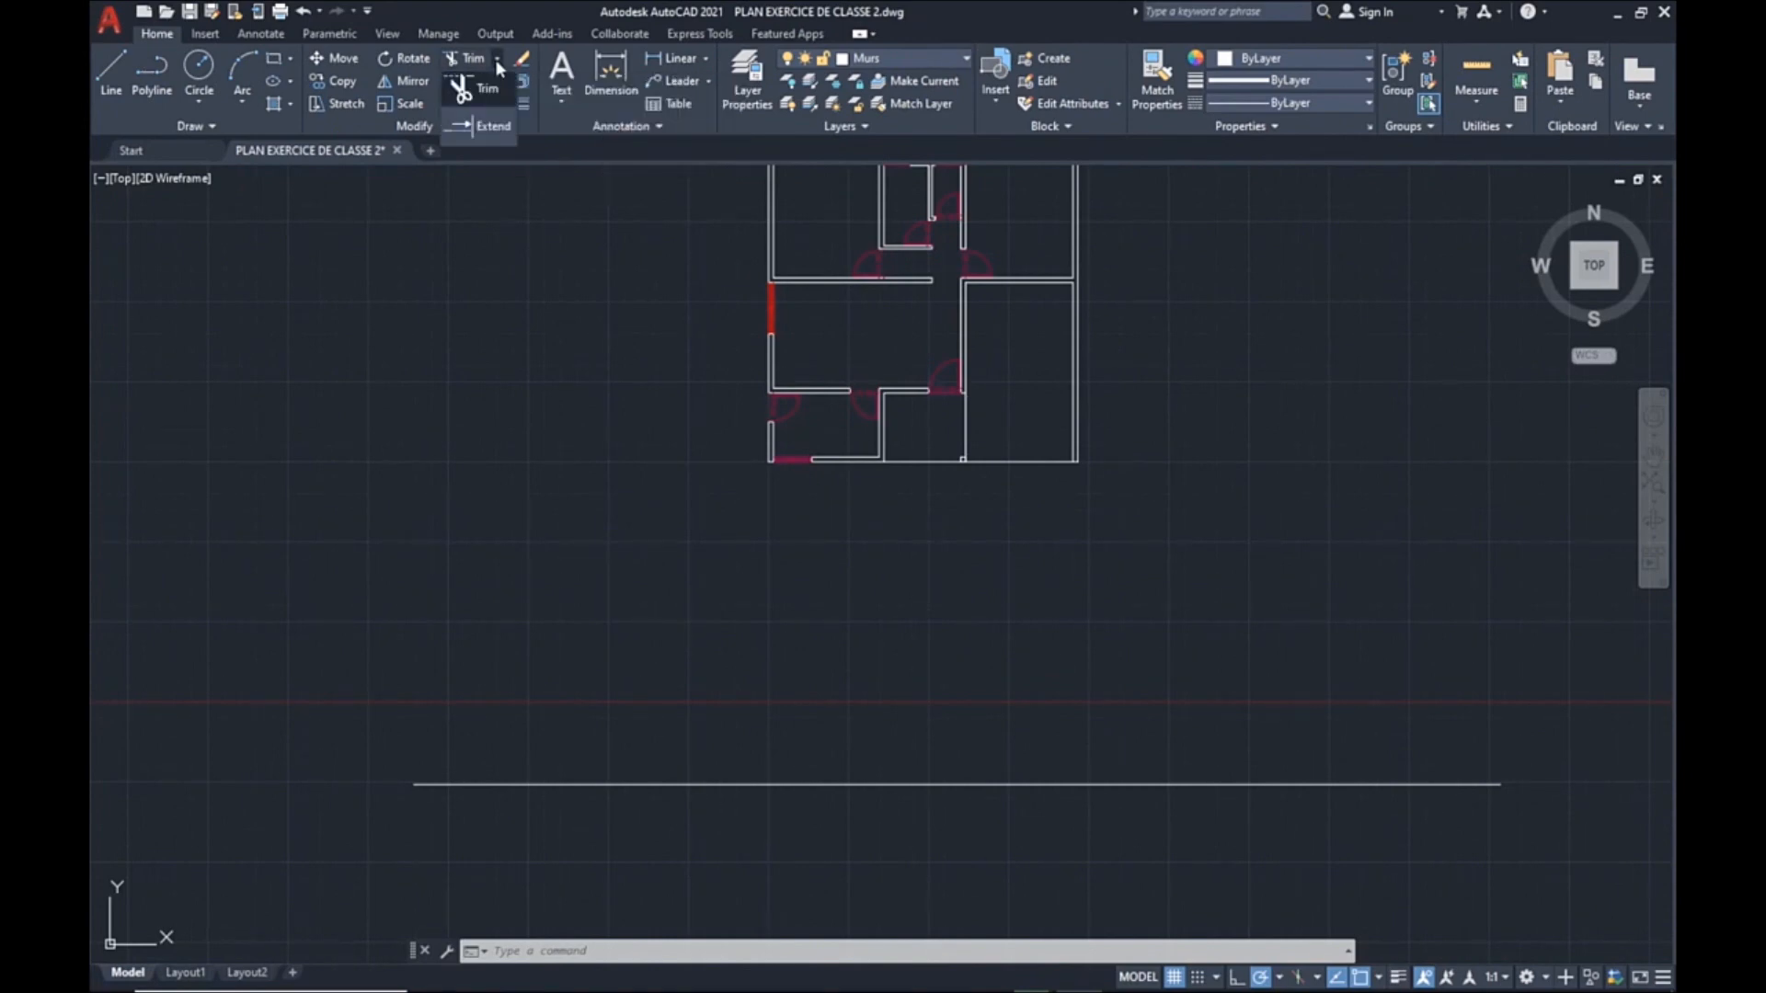
click(480, 127)
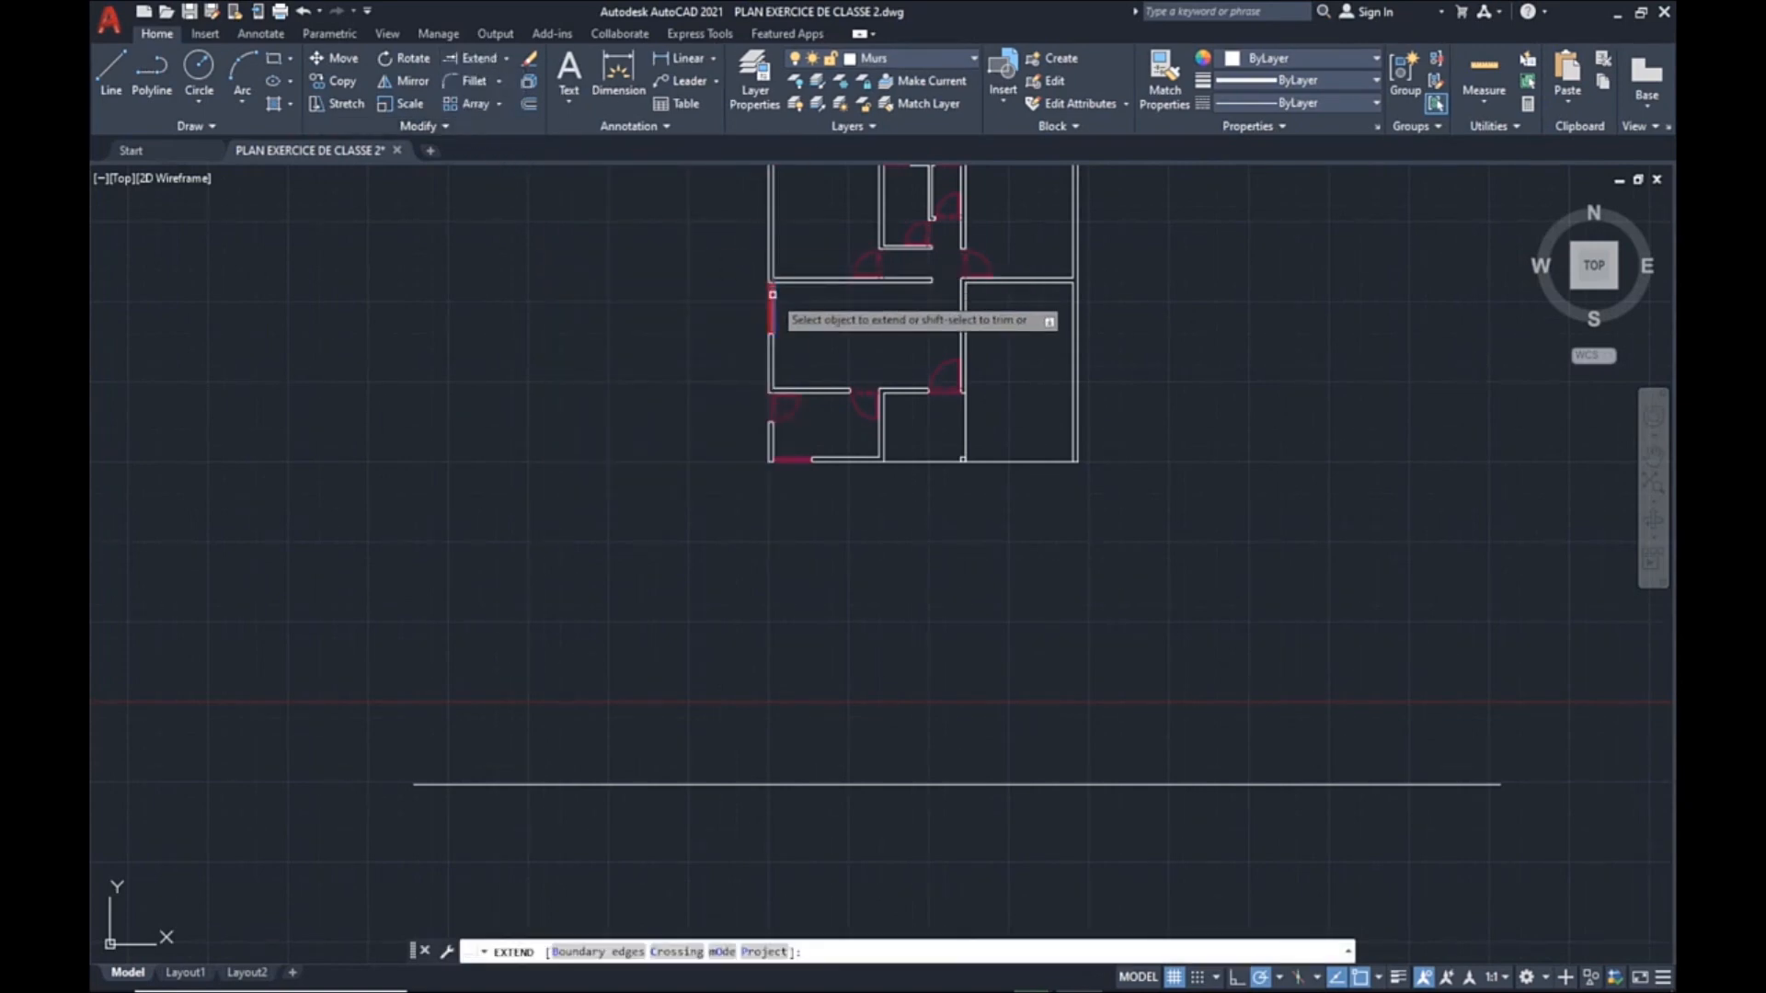
click(768, 457)
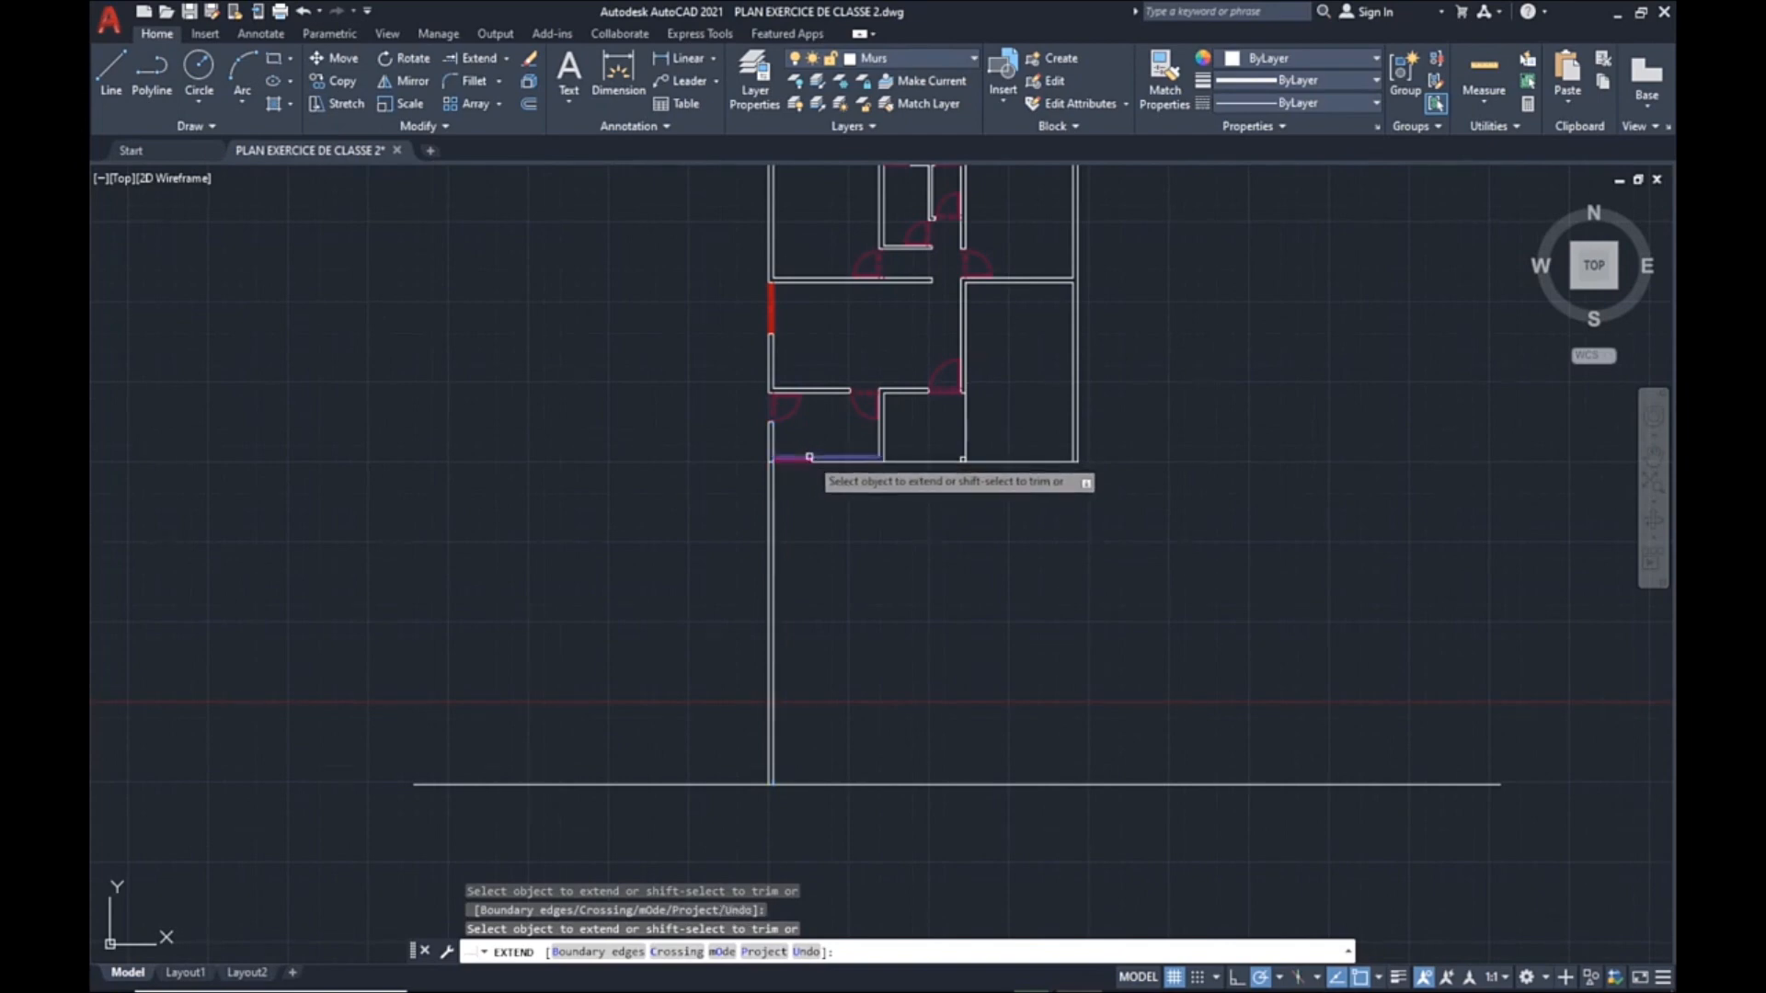
Extend the window edge, inner wall, post and right outer wall lines down to the ground line.
scroll(800, 459, up, 5)
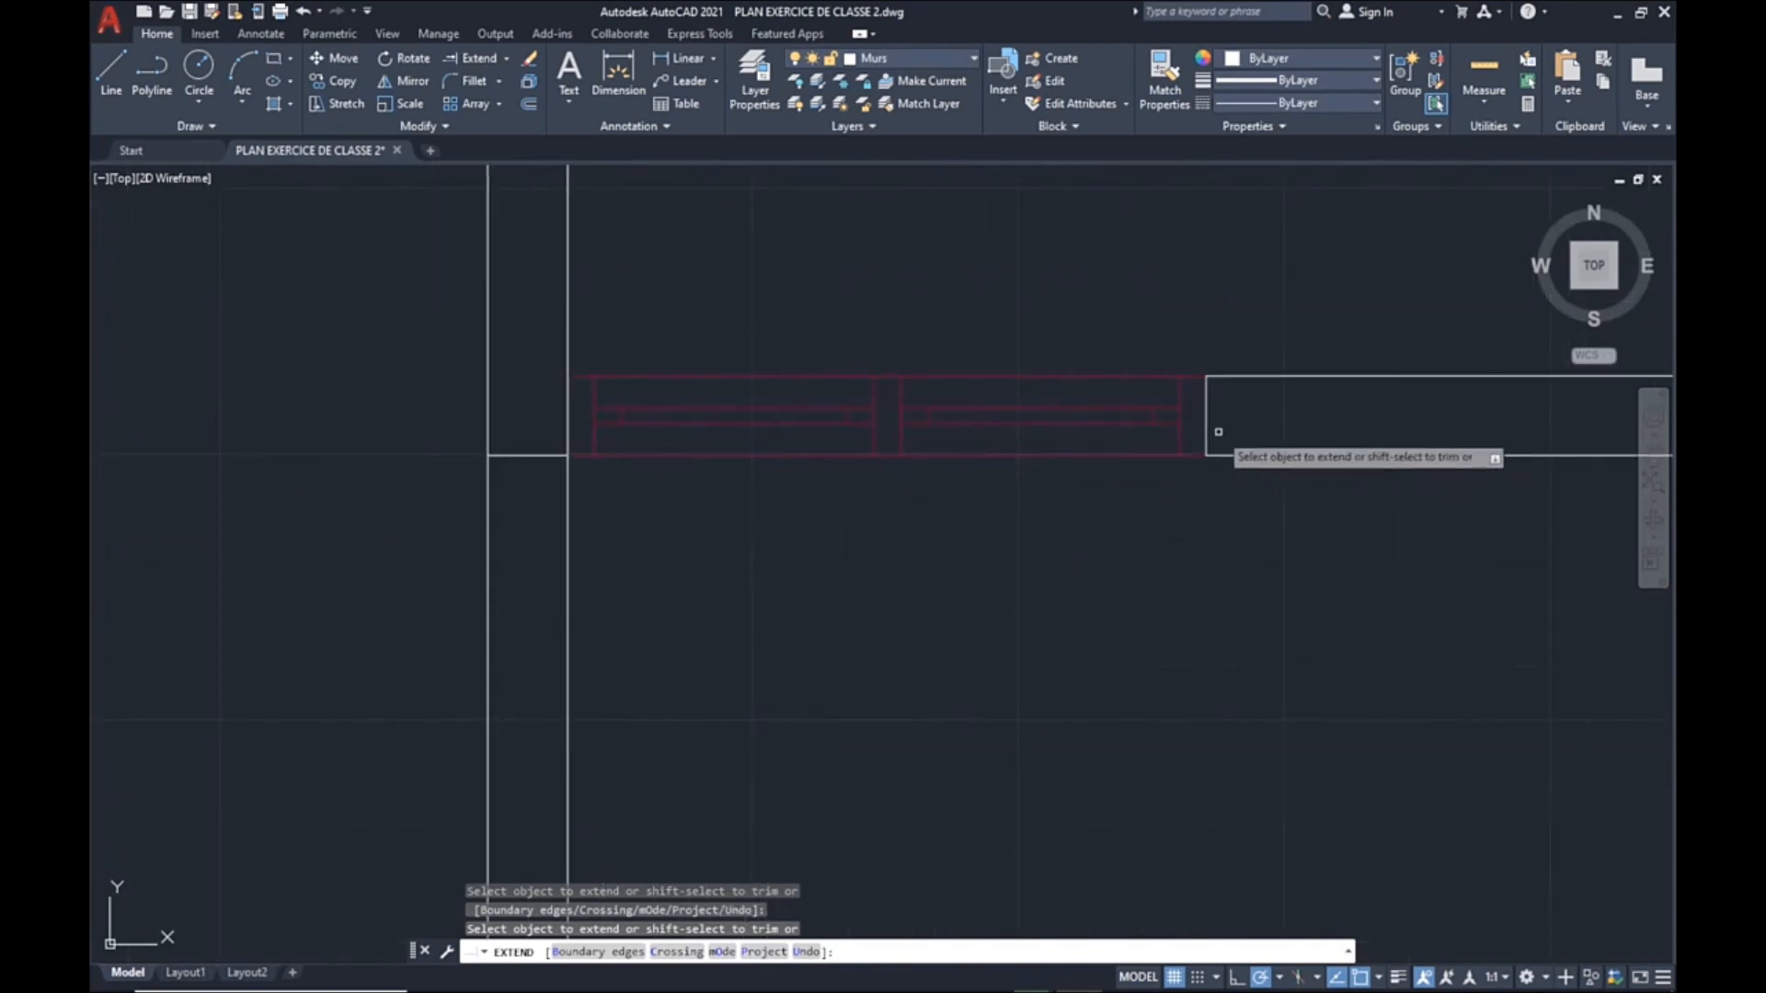
scroll(1221, 432, down, 5)
scroll(1138, 586, down, 2)
middle_drag(1290, 564, 903, 437)
scroll(883, 423, up, 4)
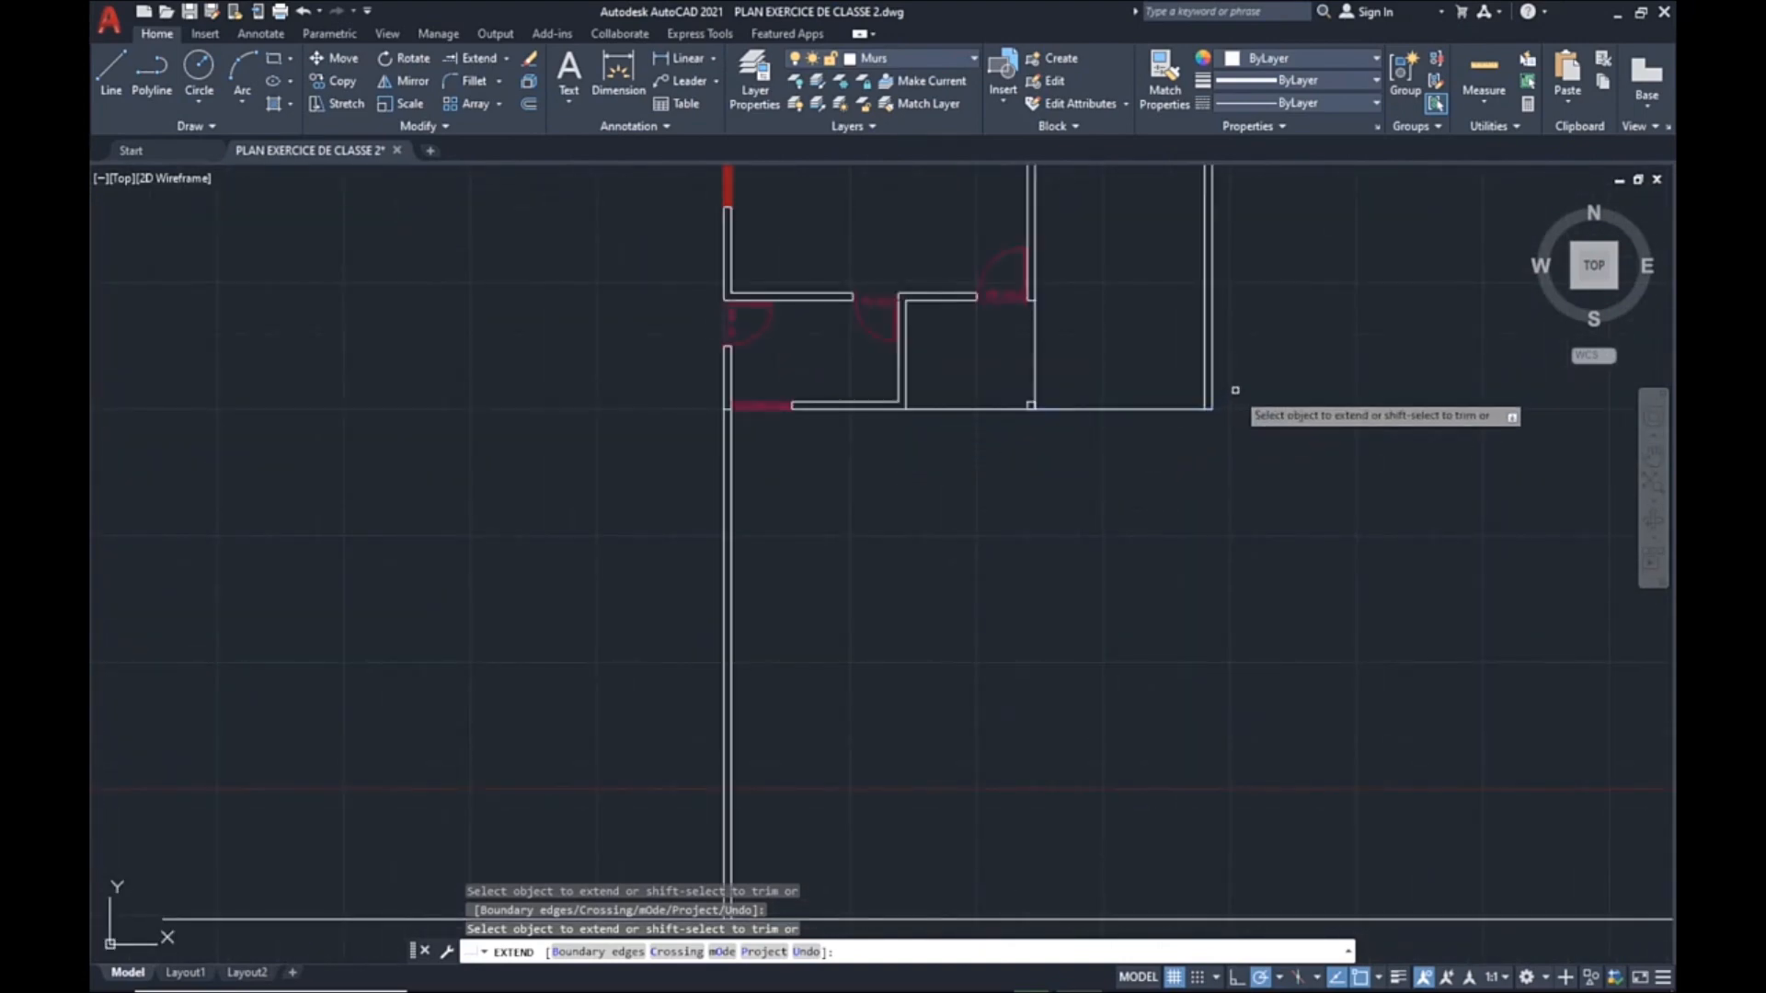
middle_drag(1204, 640, 1029, 446)
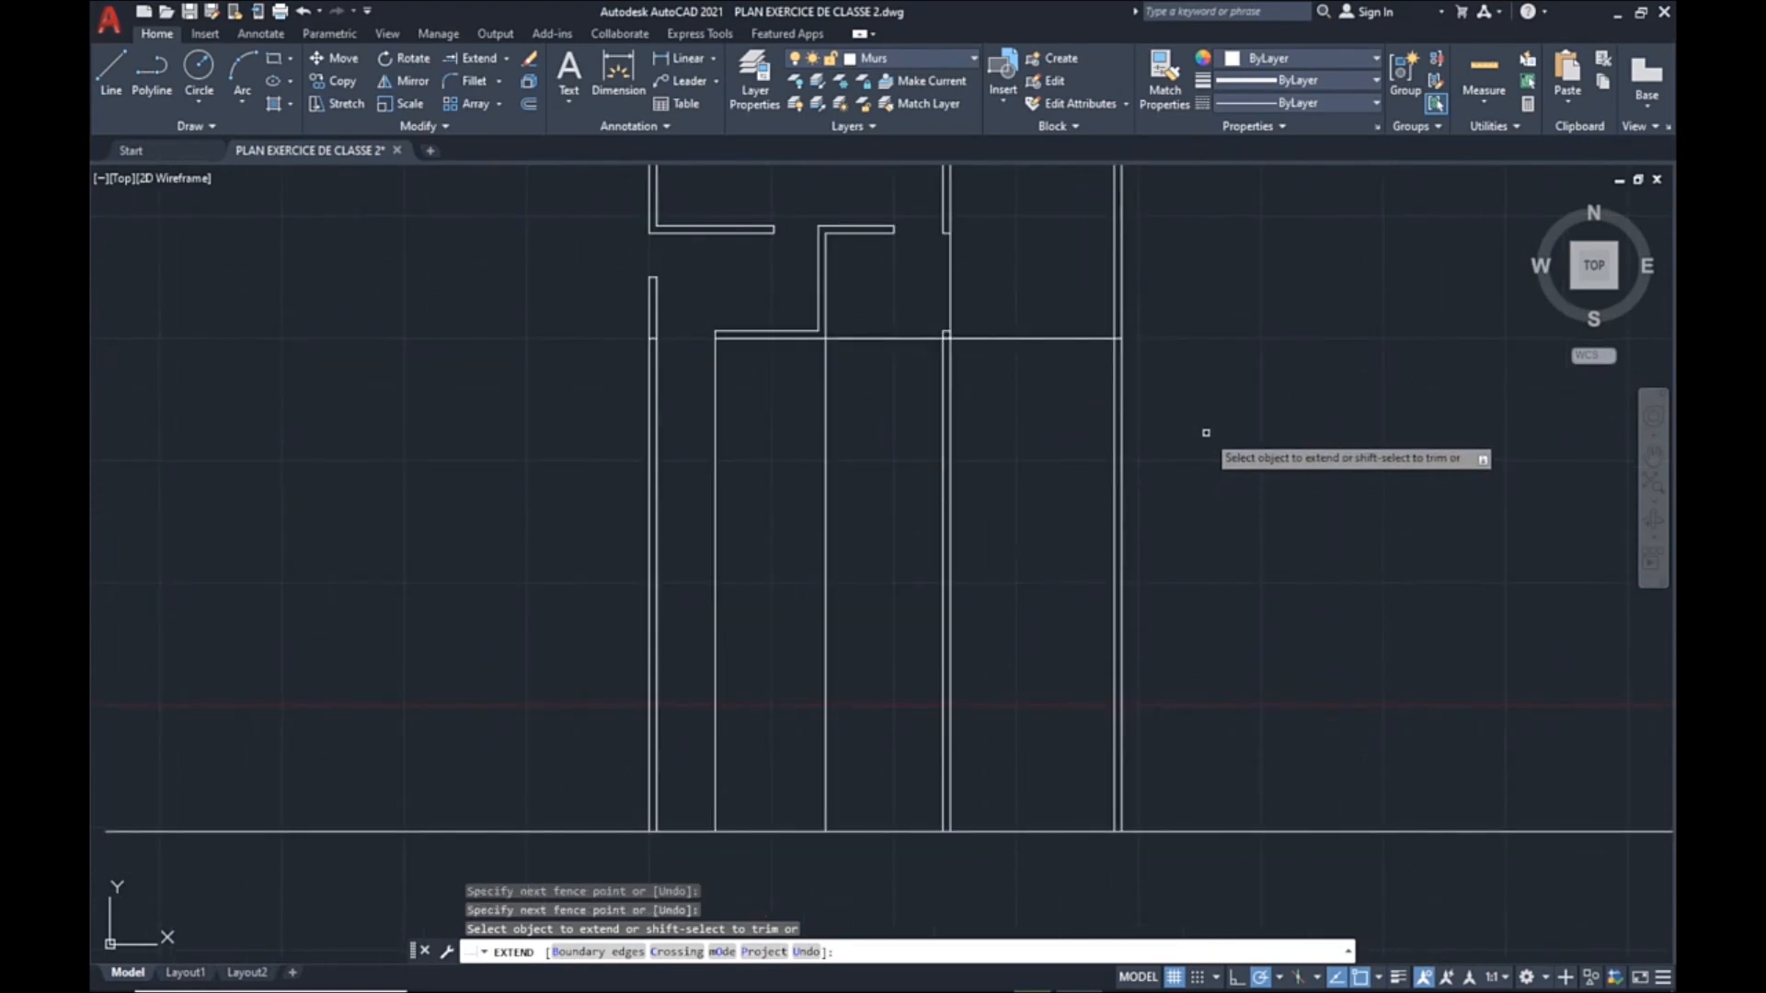
mouse_move(1028, 670)
middle_down()
mouse_move(994, 578)
mouse_move(950, 761)
middle_up()
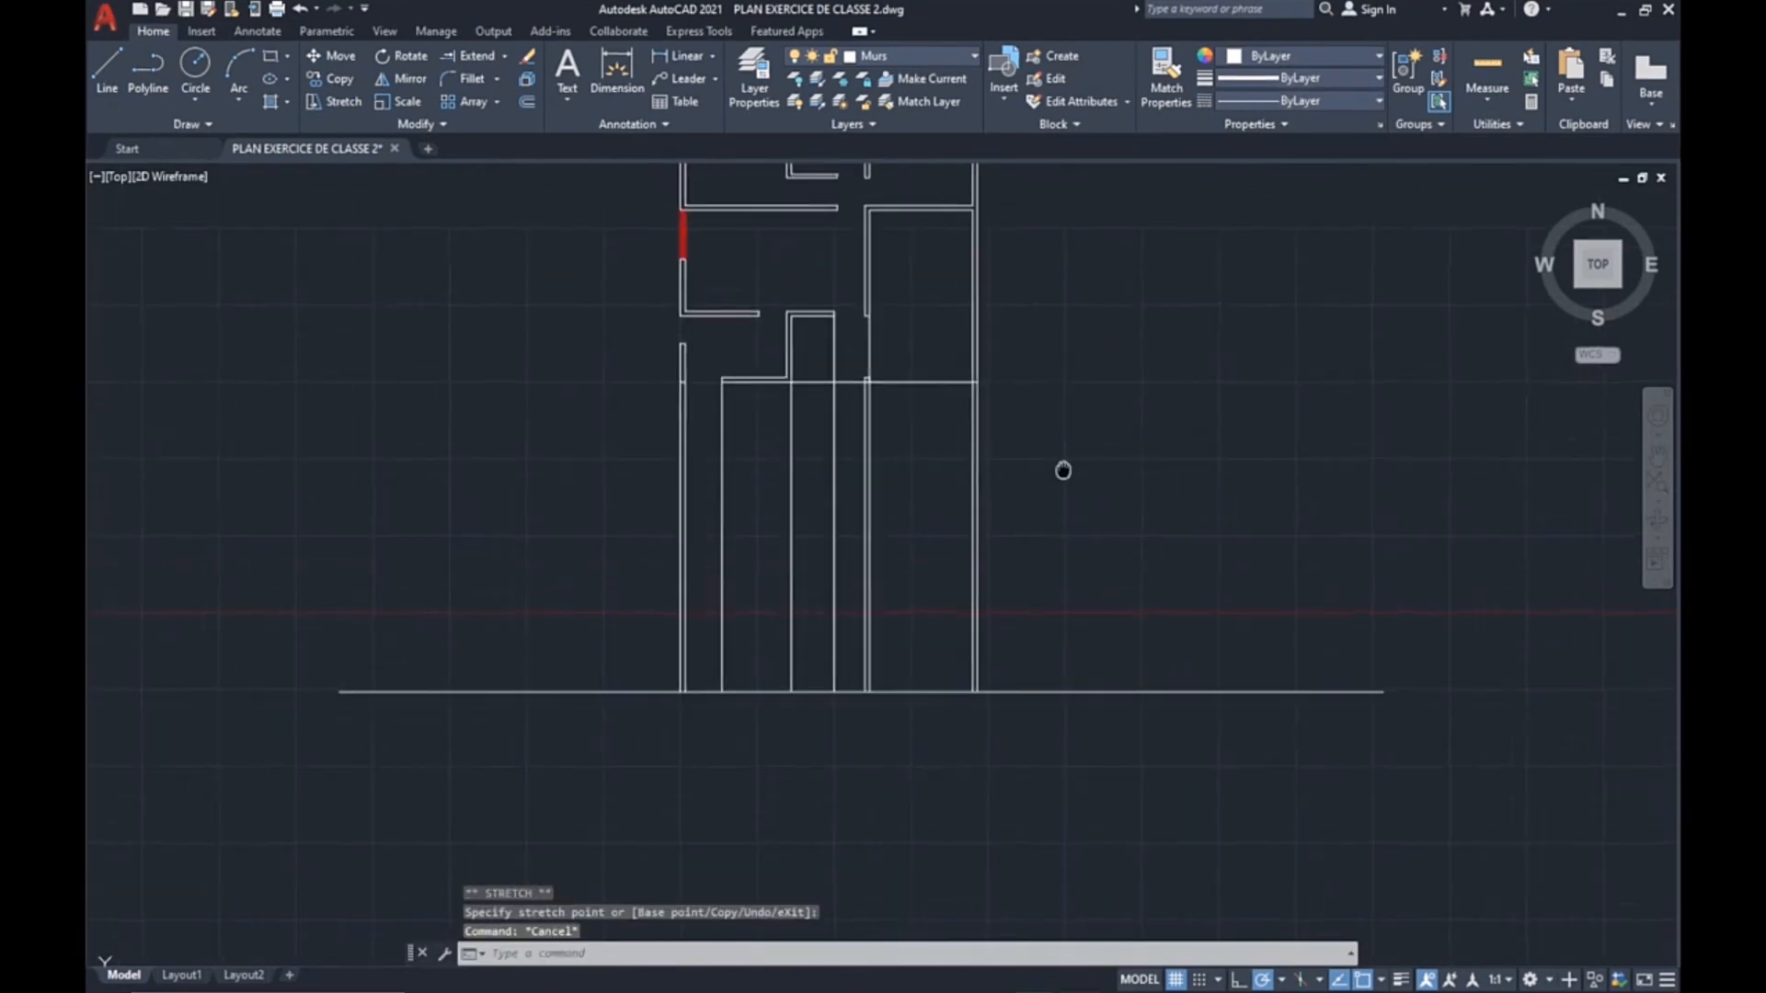
Offset the ground line upward by 300 to mark the top of the facade.
middle_drag(1065, 469, 1053, 462)
scroll(1008, 402, up, 2)
middle_drag(1008, 402, 1222, 477)
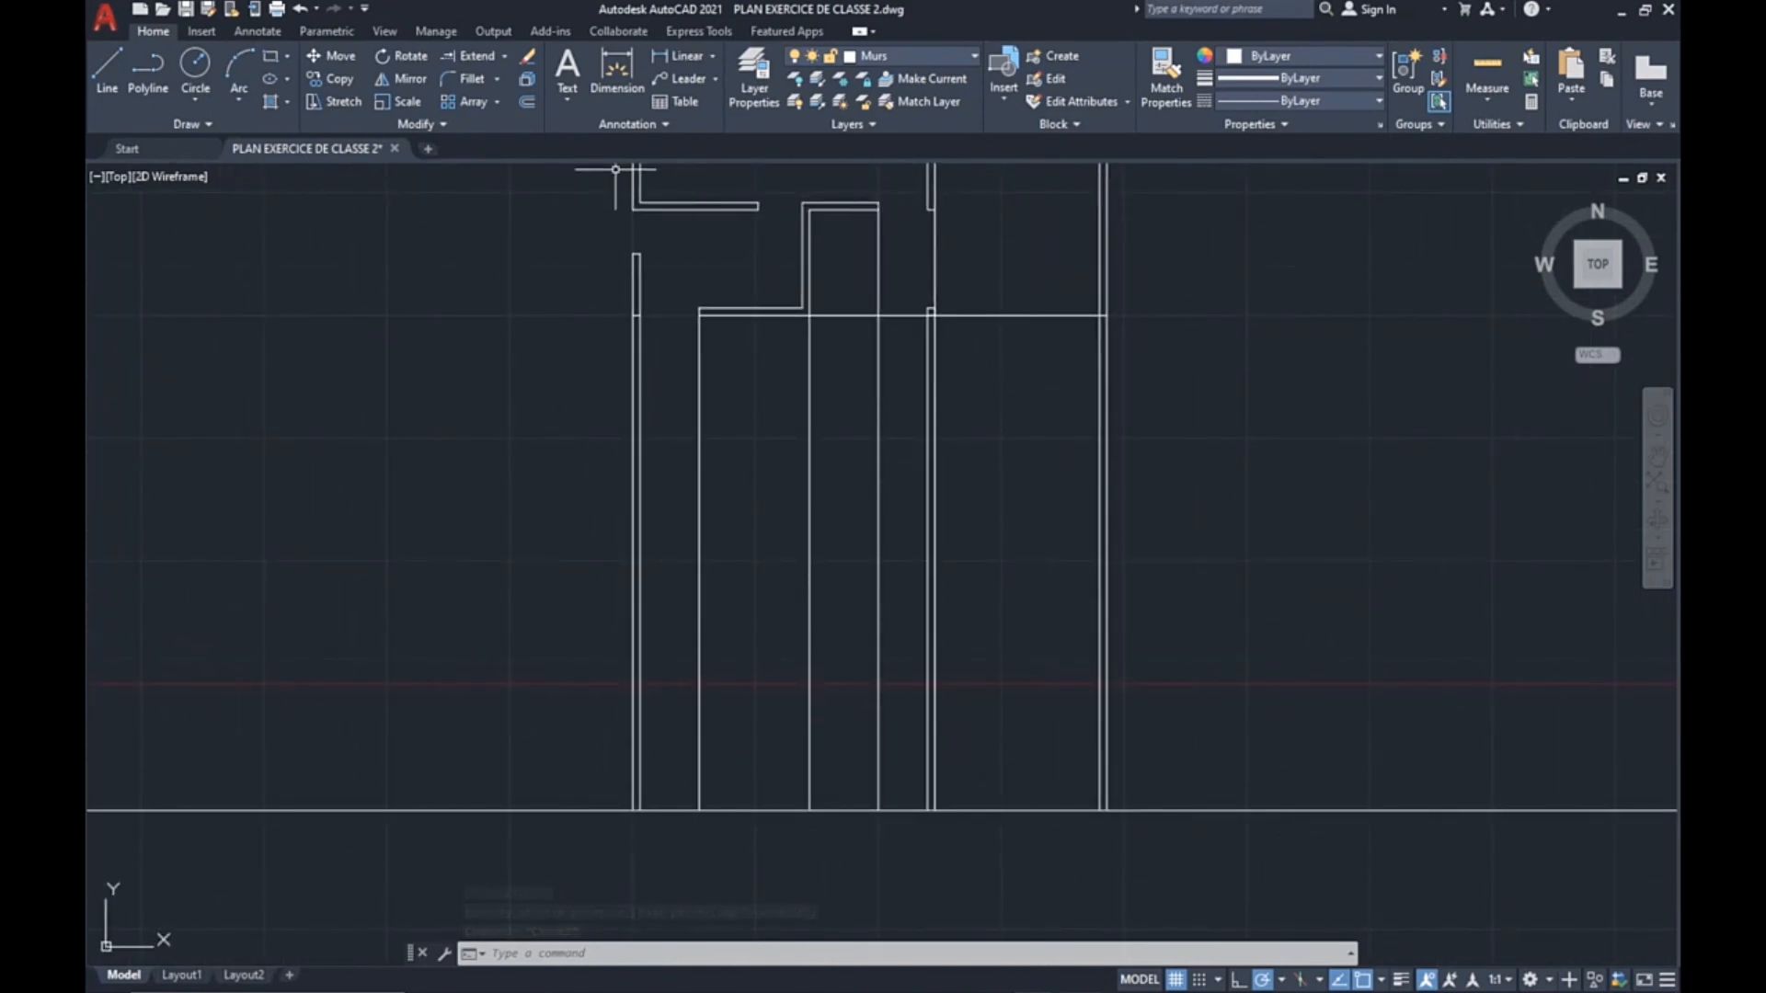
click(526, 103)
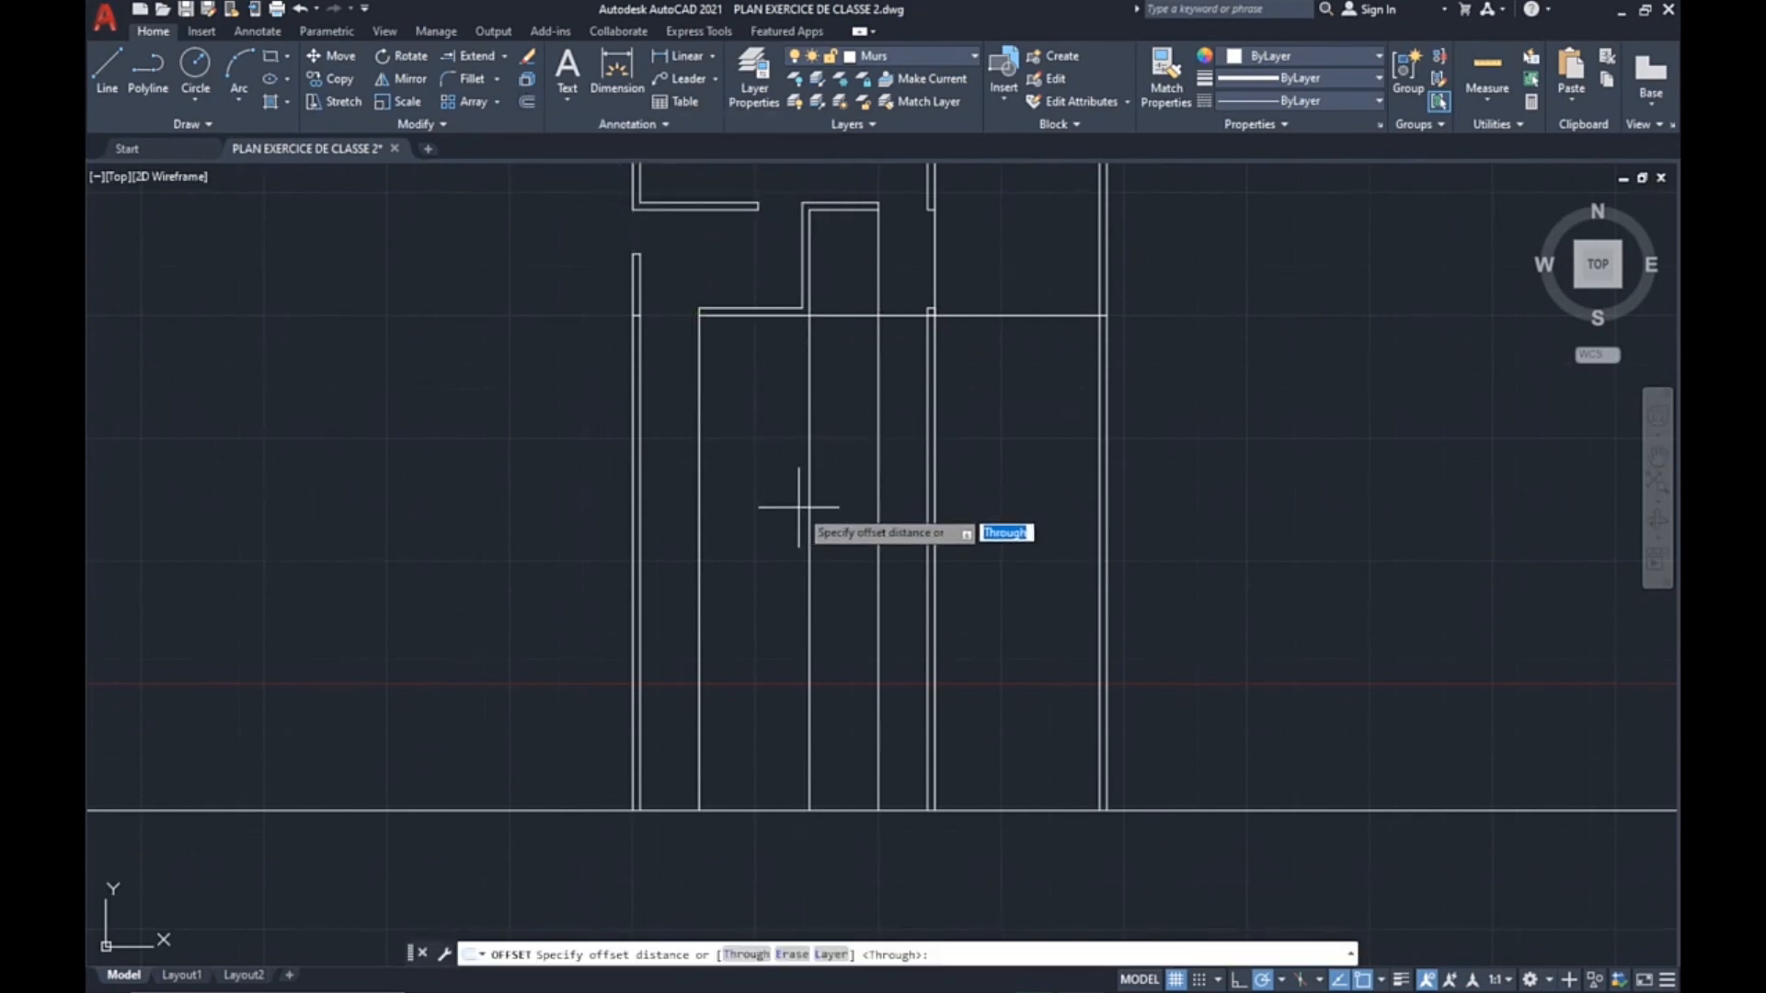
key(Return)
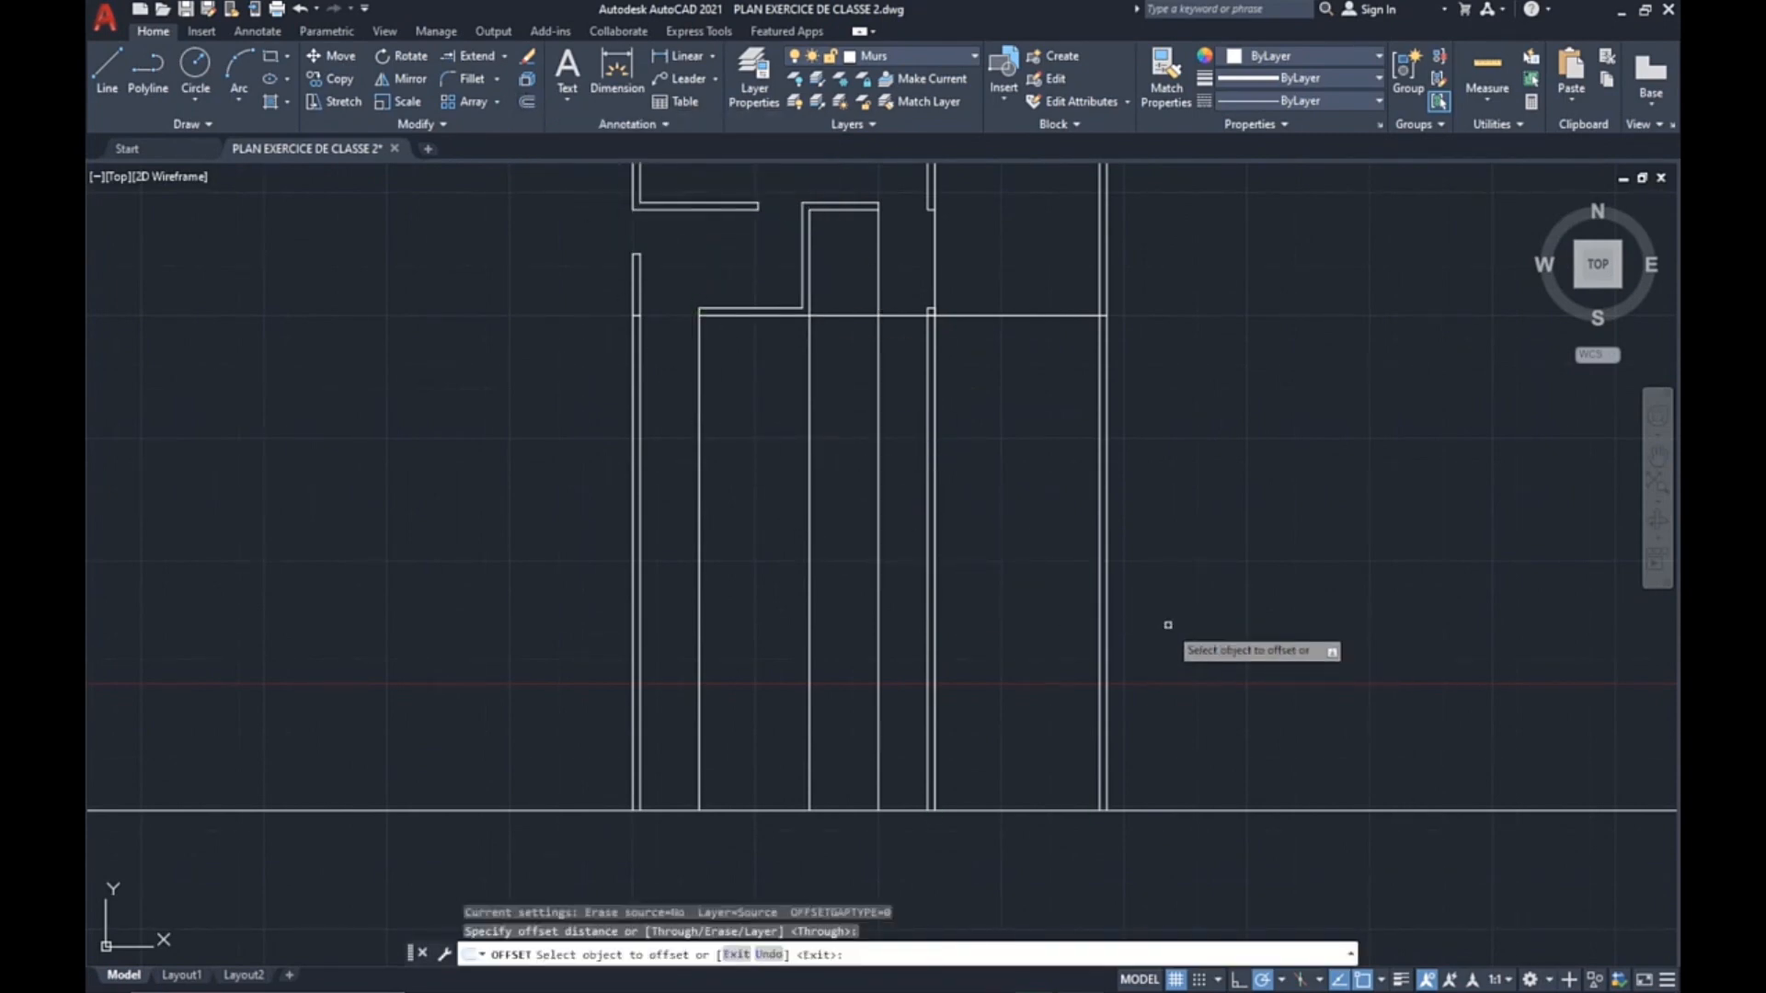
click(1196, 811)
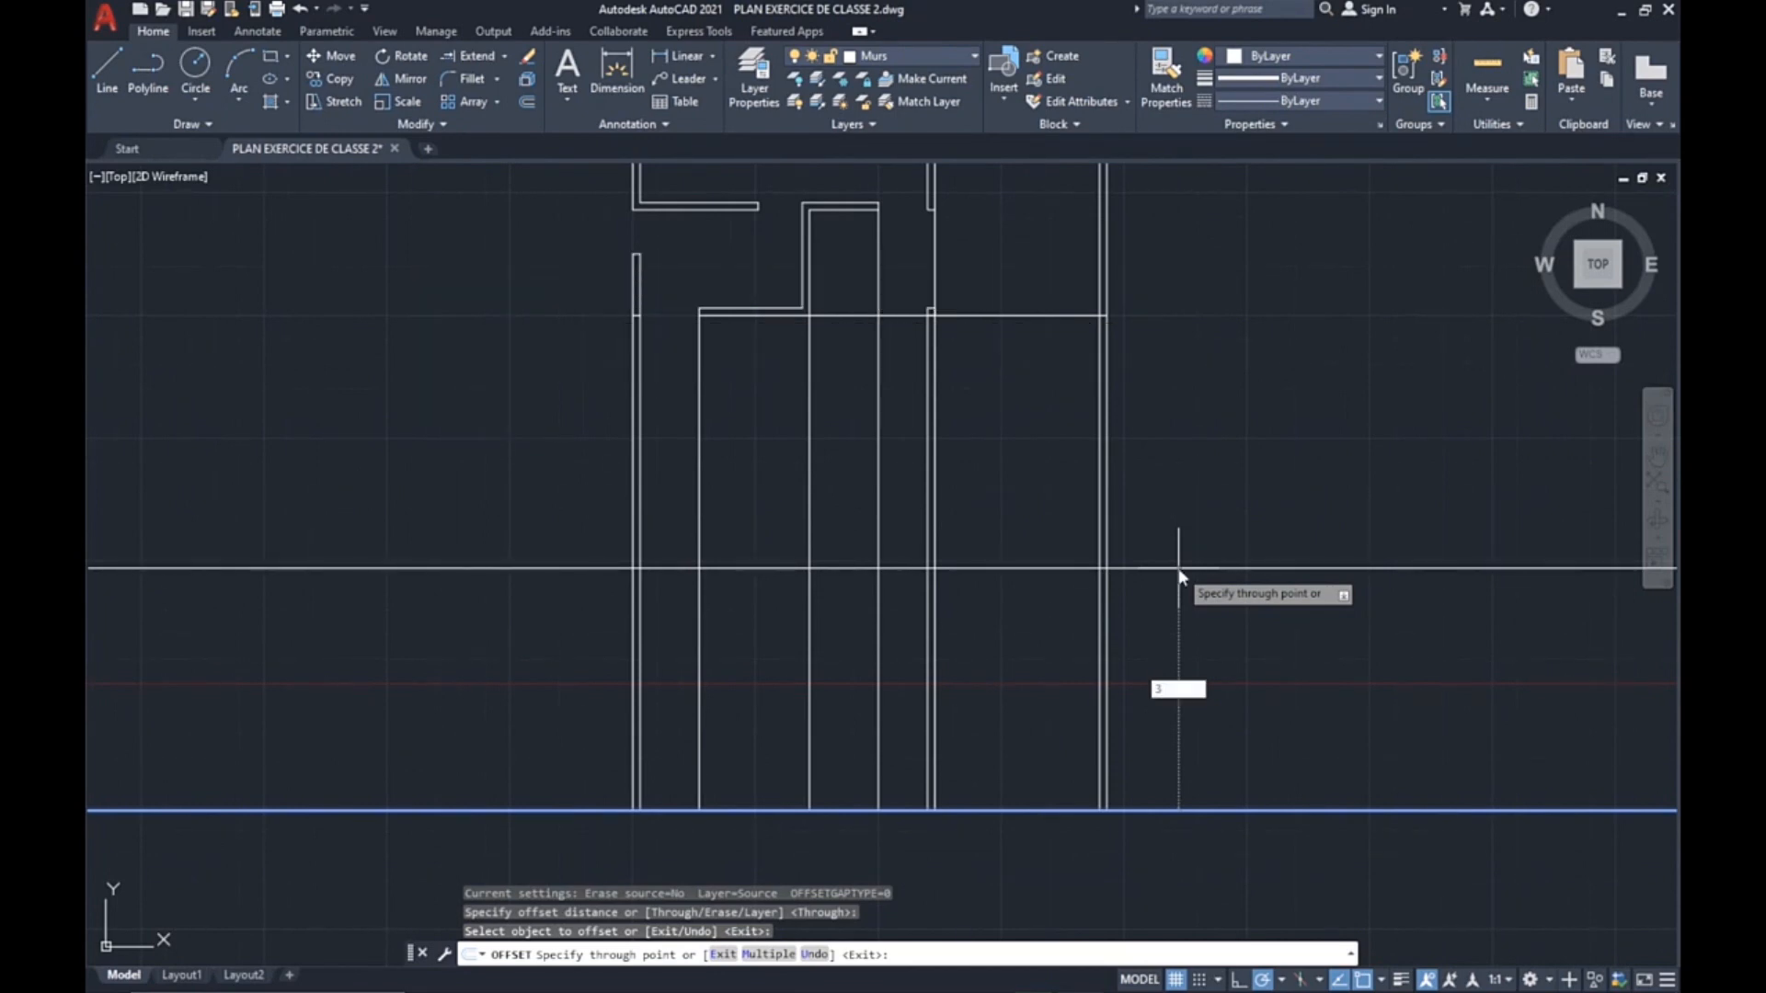
key(Return)
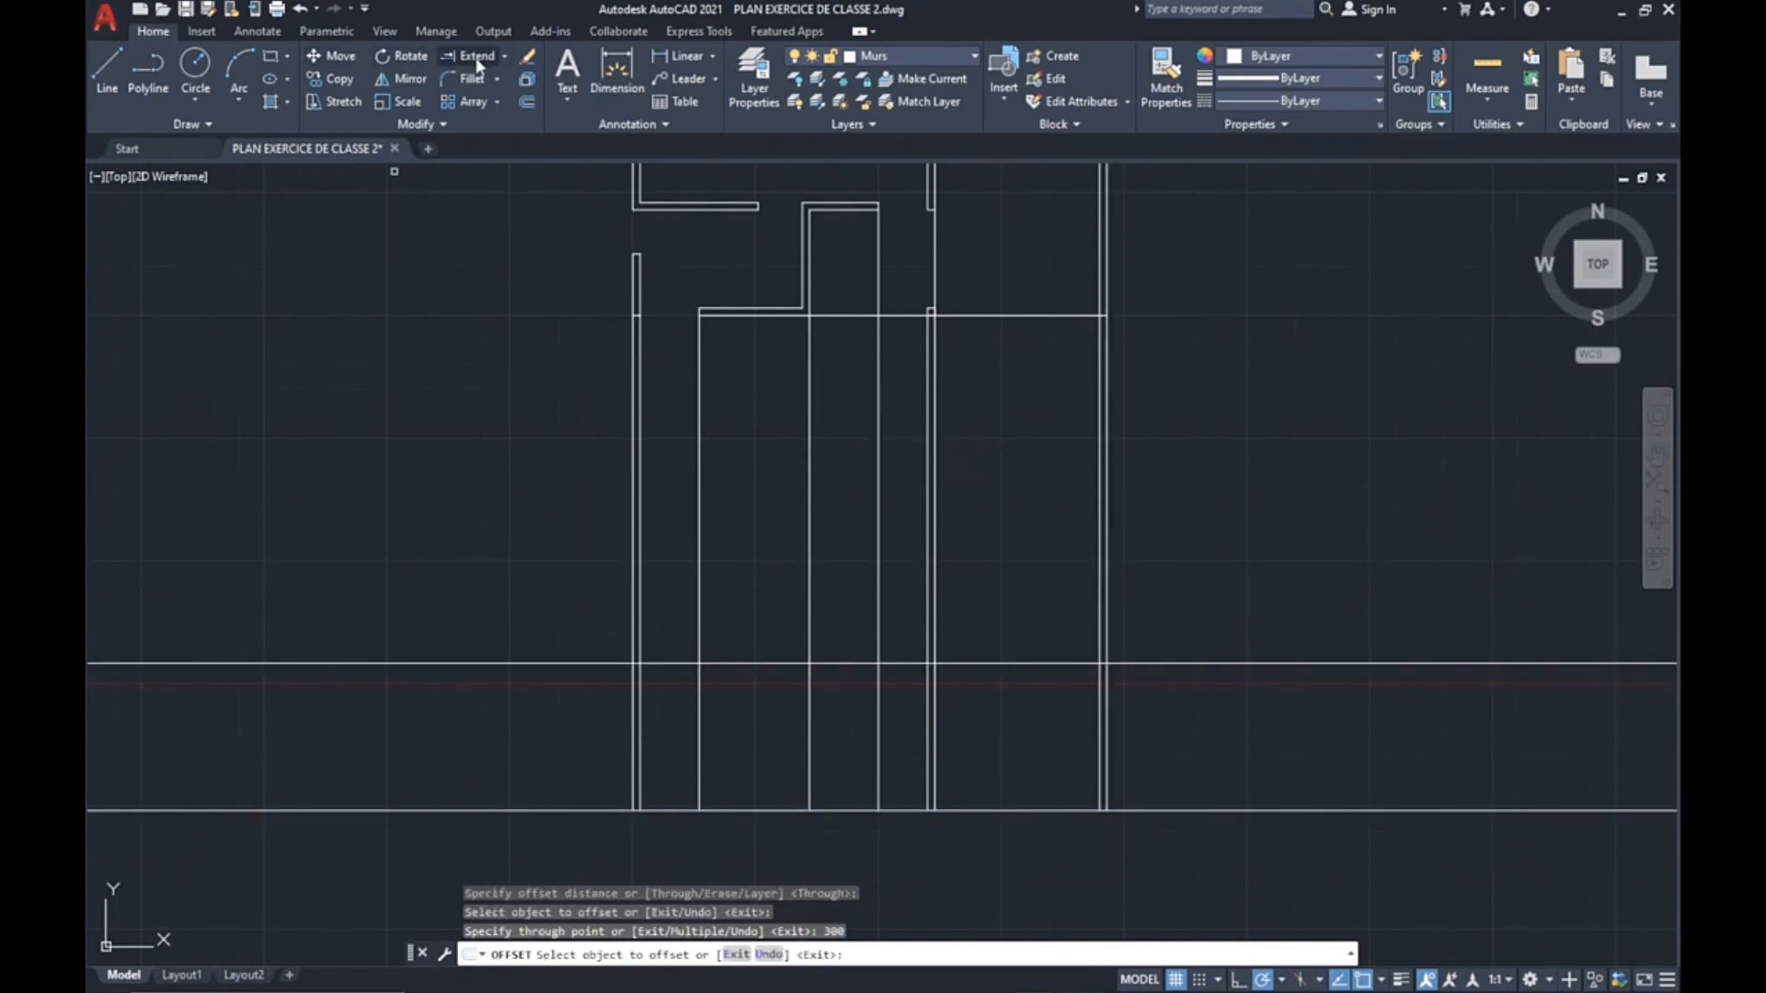
Trim away the vertical projection lines between the floor plan and the facade's top line.
click(502, 58)
click(484, 86)
drag(526, 452, 1324, 455)
mouse_move(896, 267)
mouse_down()
mouse_move(883, 264)
mouse_move(938, 276)
mouse_up()
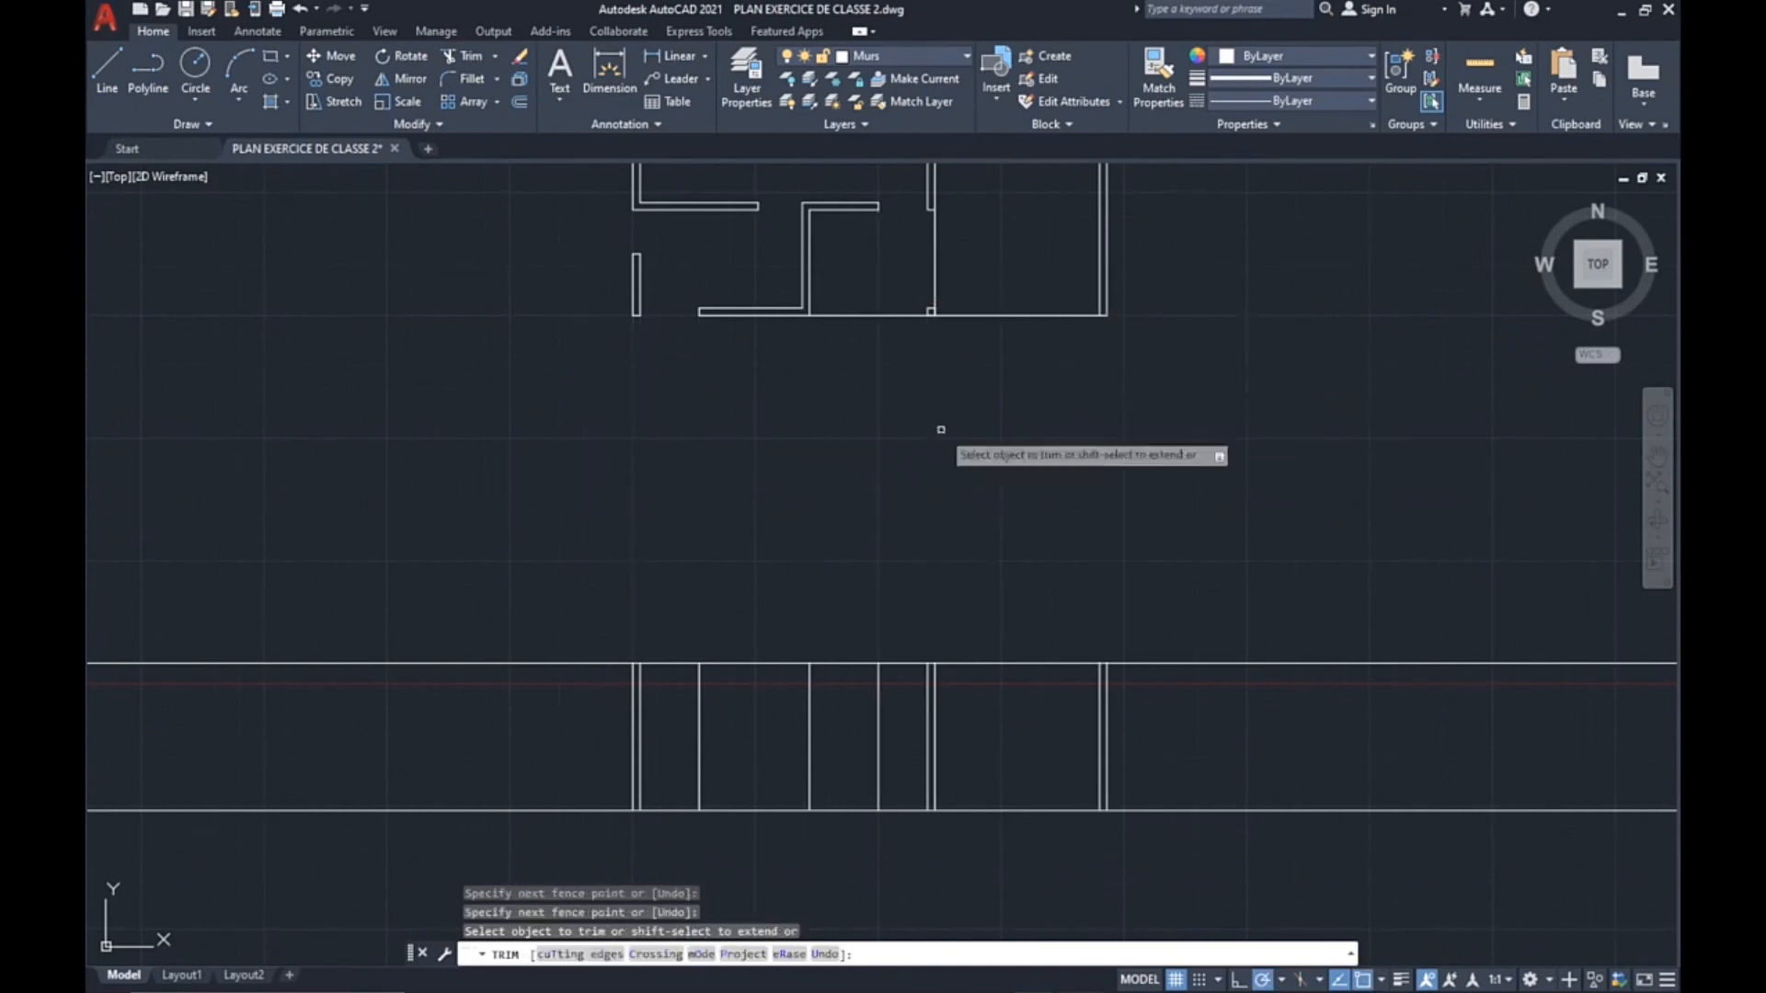
Trim both overhanging ends of the facade's top line back to the outer walls.
scroll(879, 452, down, 4)
scroll(914, 528, up, 4)
drag(1115, 505, 1139, 562)
scroll(1003, 591, up, 2)
mouse_move(874, 610)
middle_down()
mouse_move(1115, 516)
mouse_move(1151, 524)
middle_up()
scroll(1151, 529, down, 4)
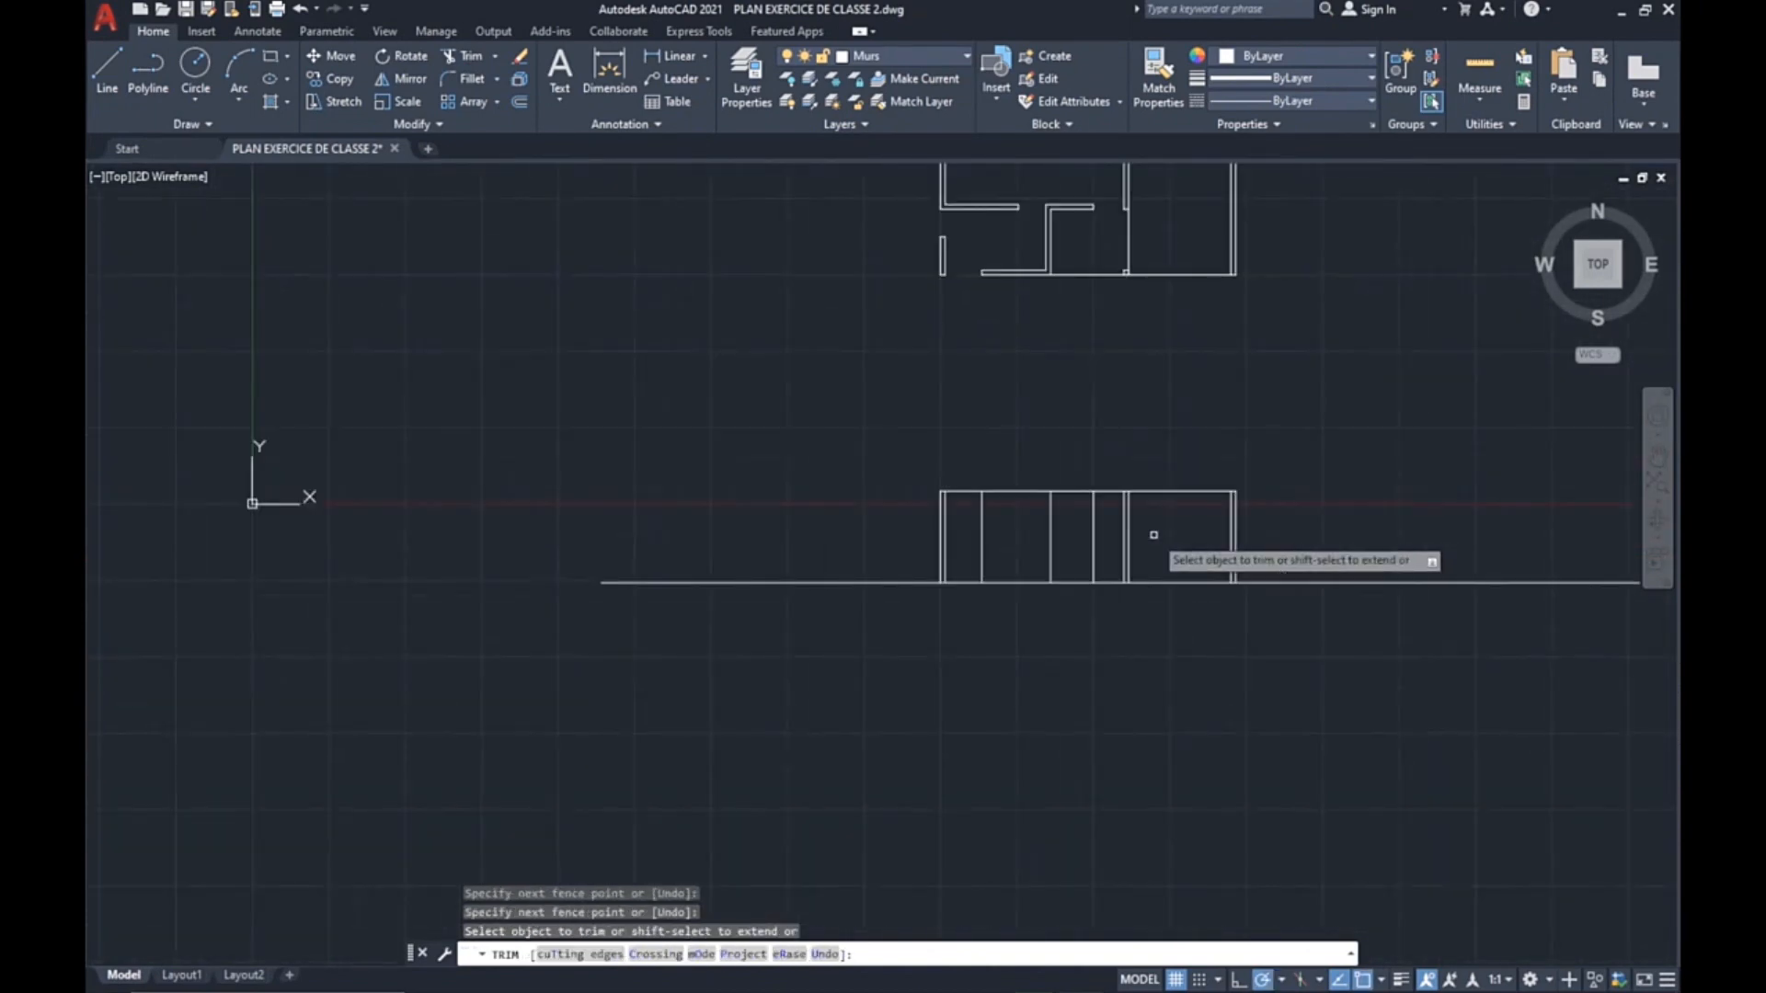
Offset the ground line upward by 220 across the facade.
scroll(946, 346, up, 2)
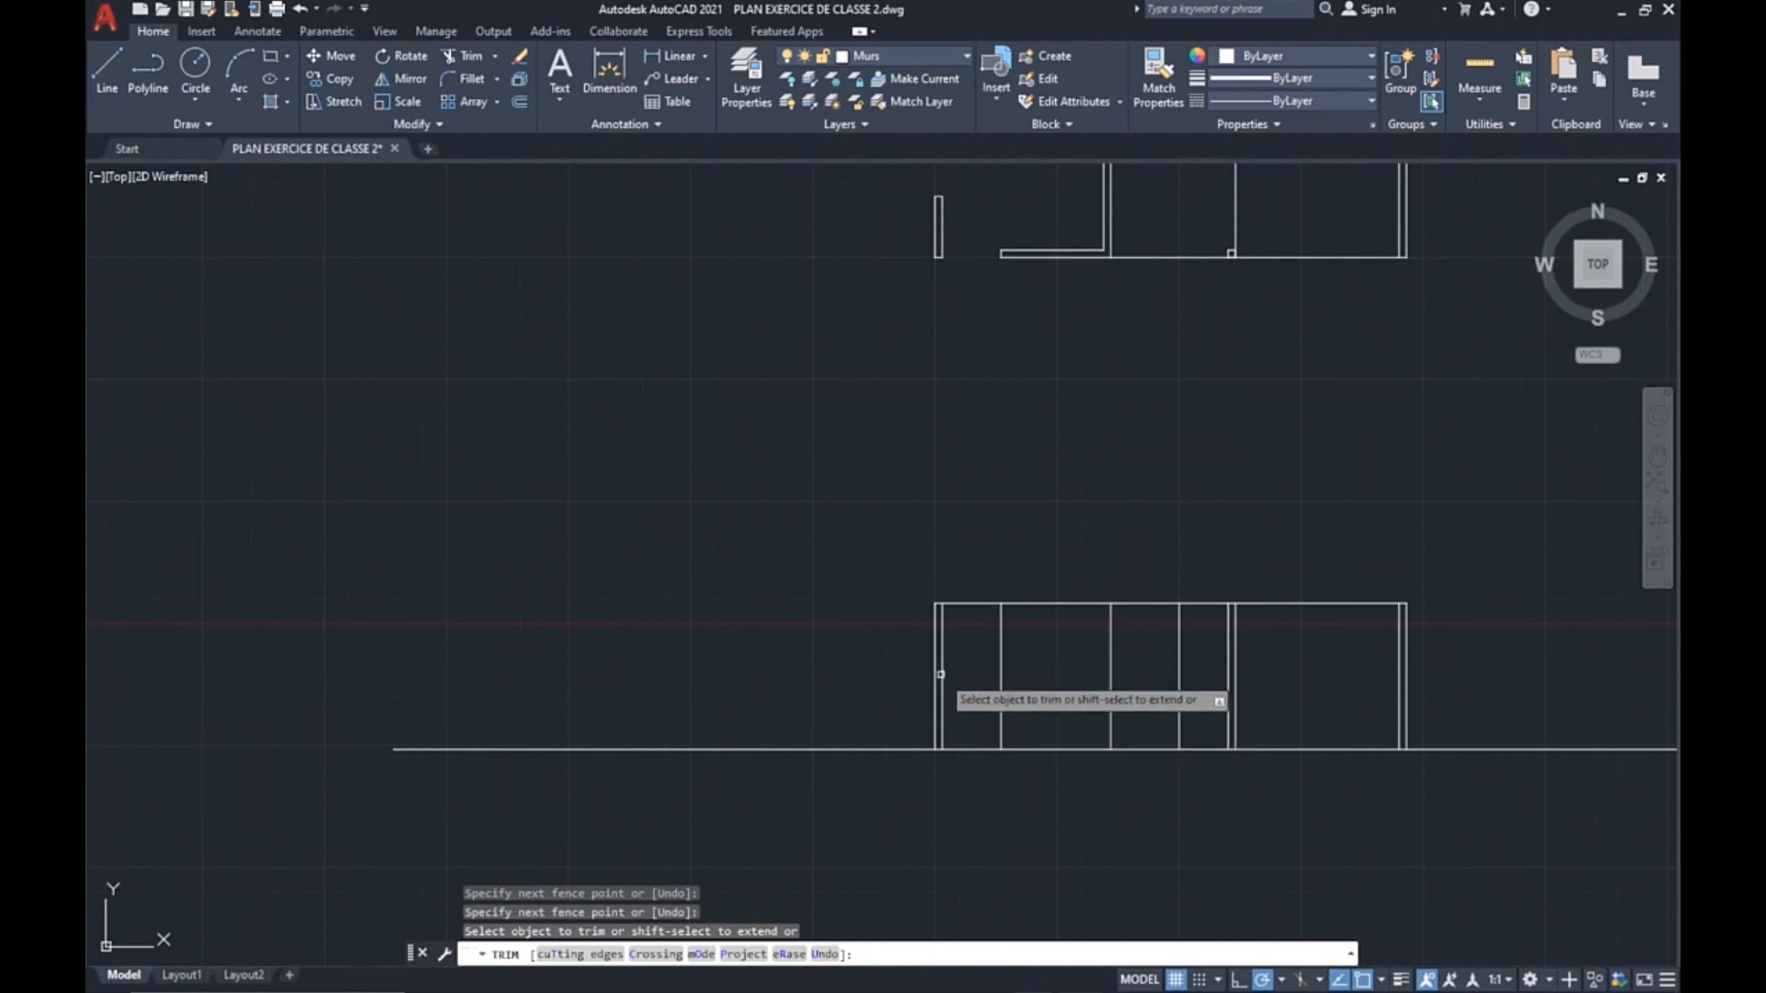
scroll(940, 666, up, 2)
click(519, 101)
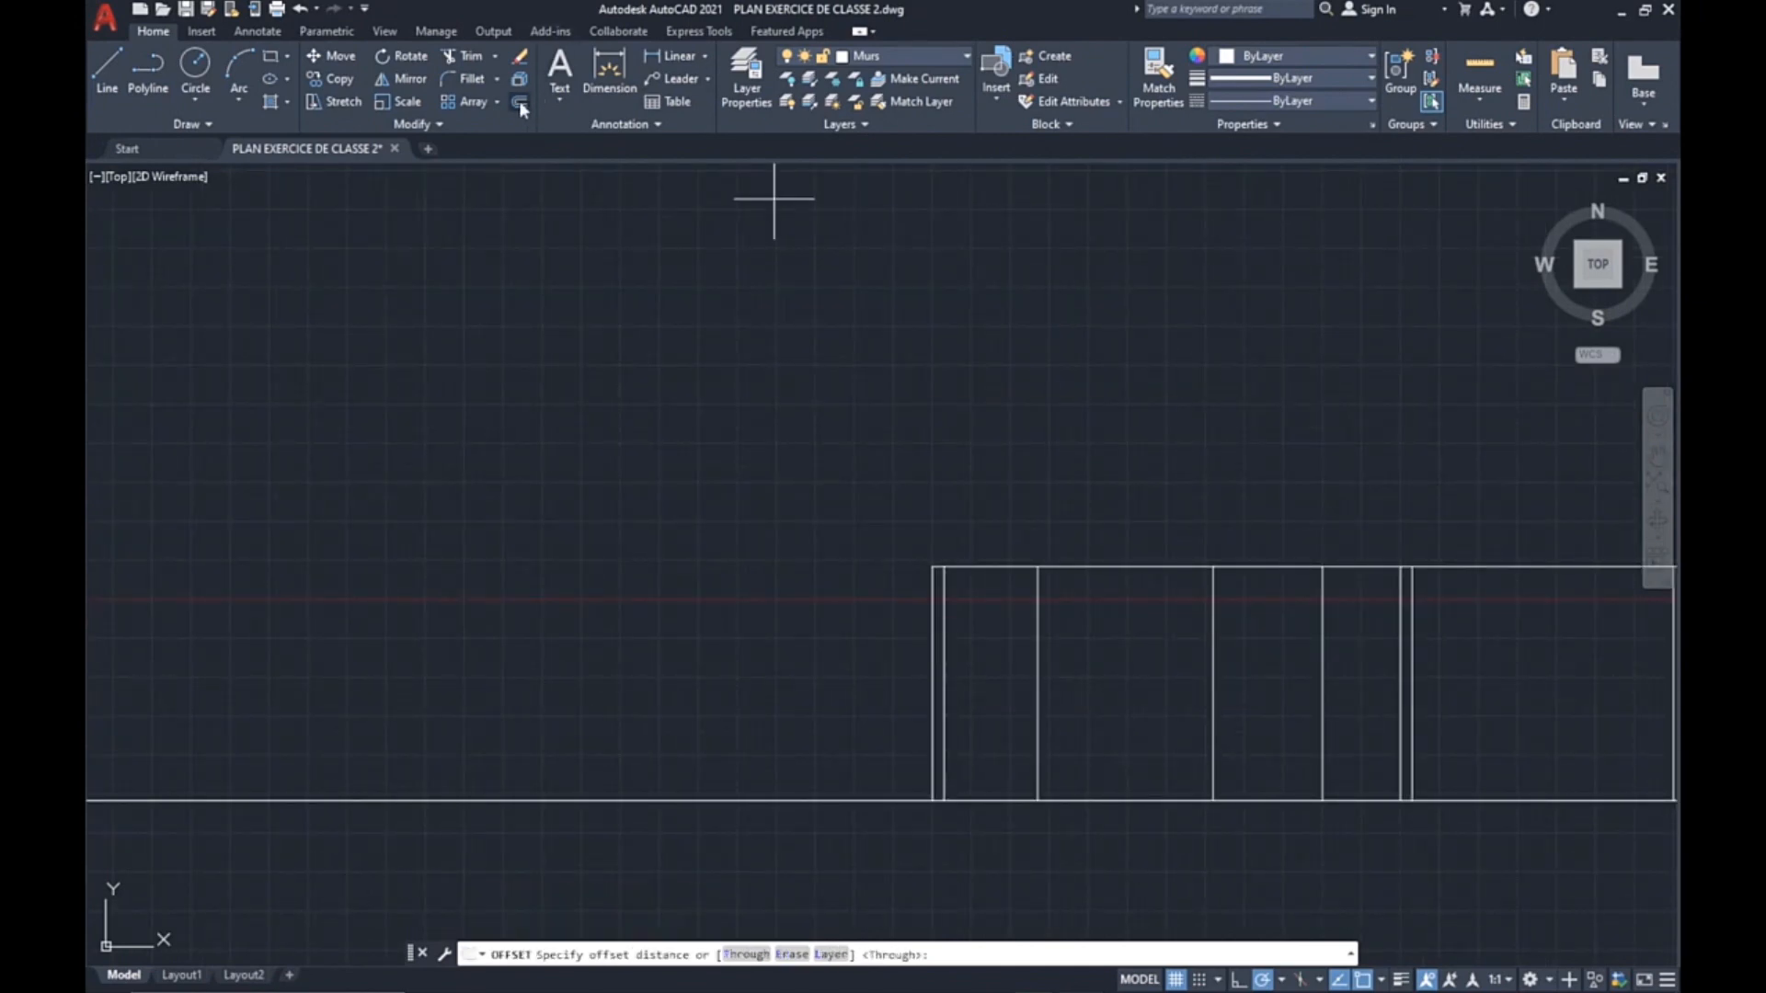
key(Return)
middle_drag(1140, 798, 768, 659)
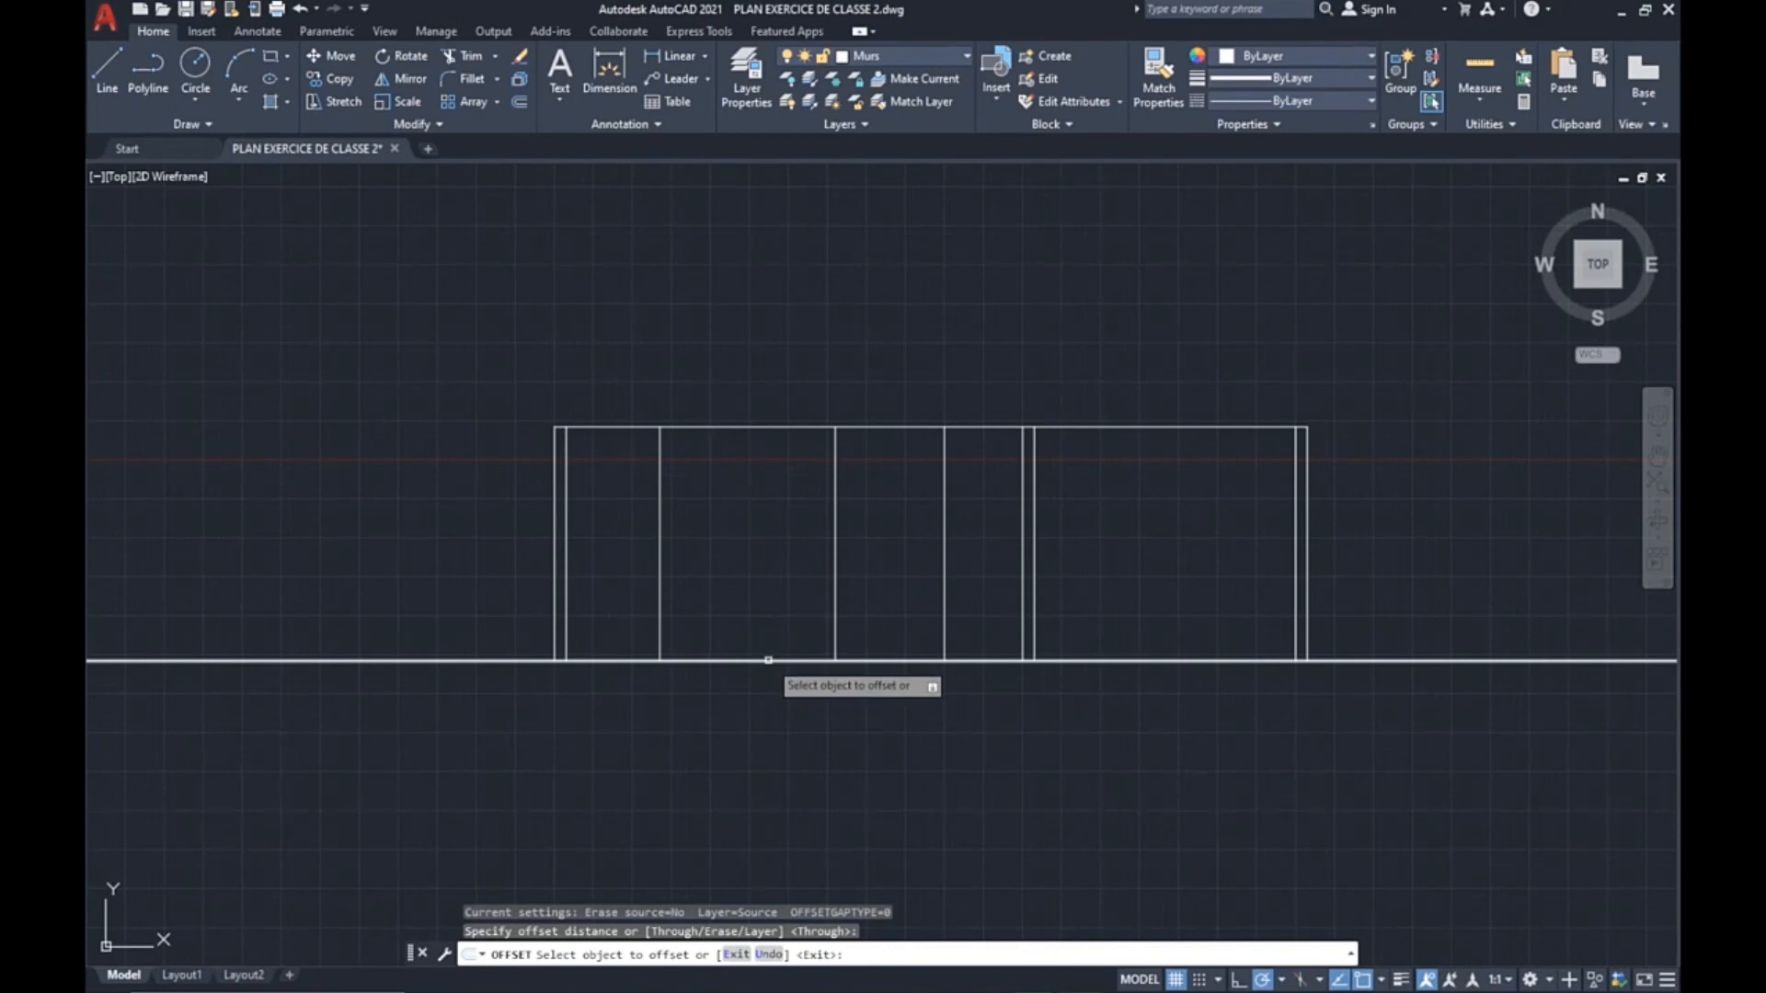
click(768, 659)
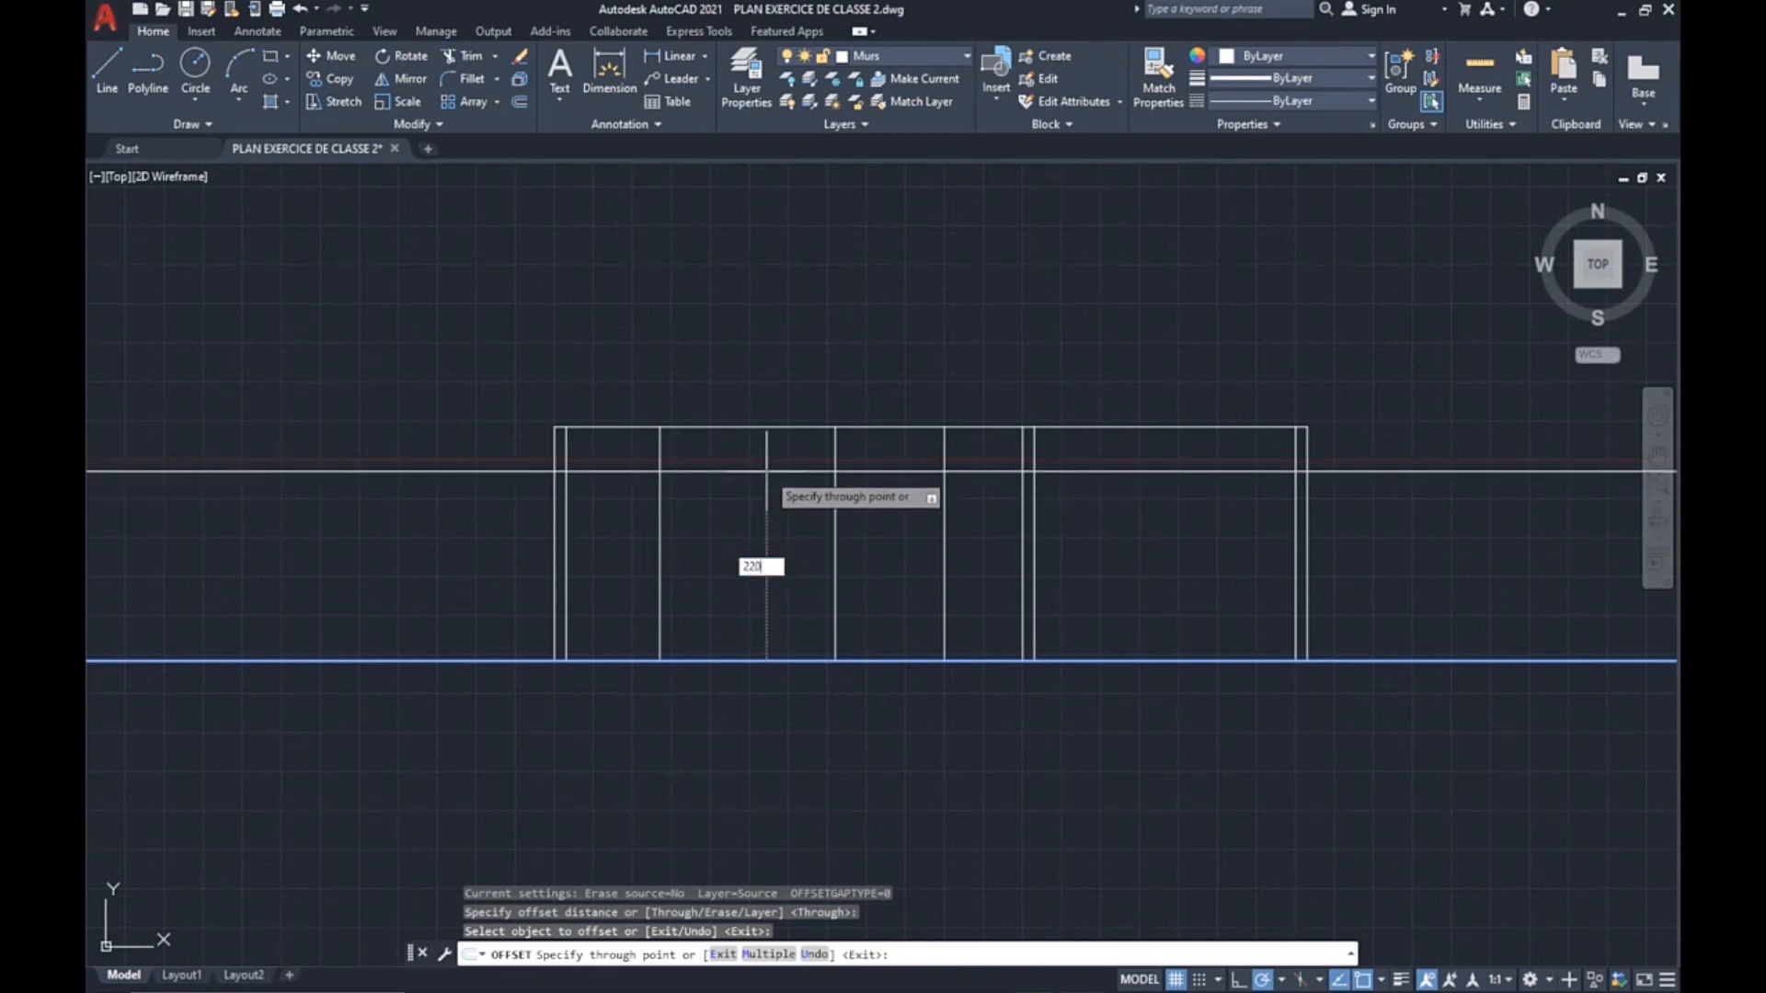
key(Return)
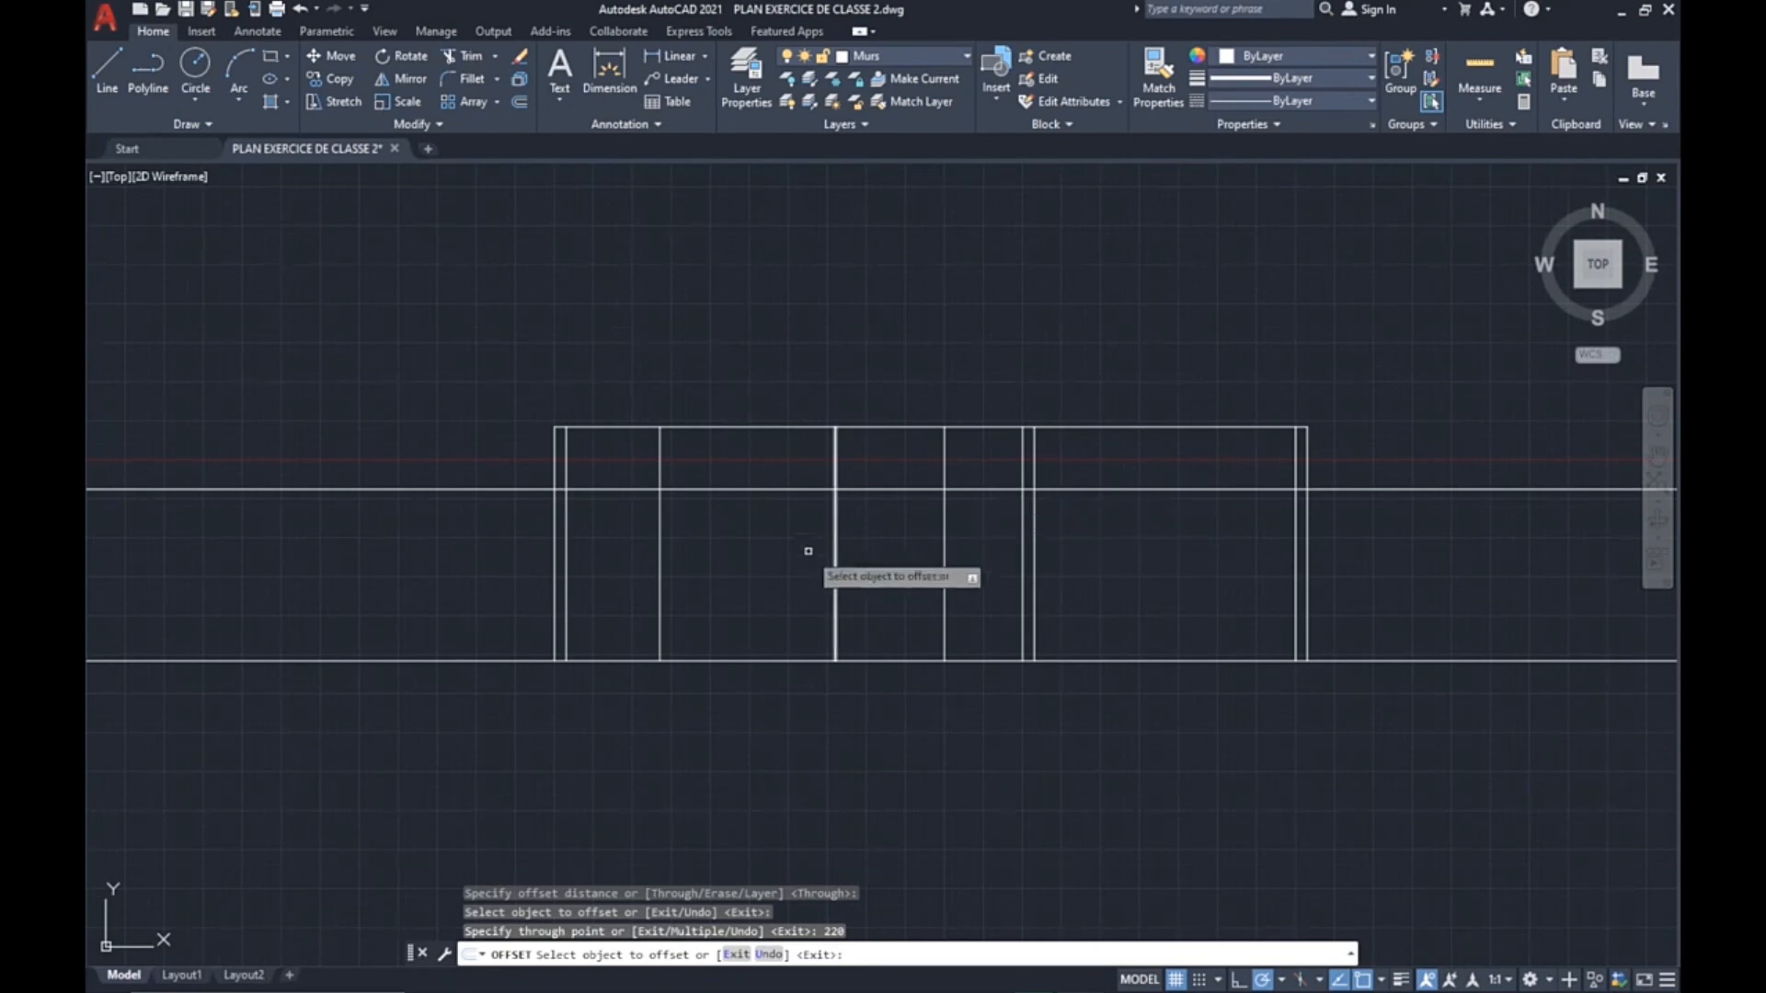
Offset the ground line upward by 90 to add a lower height line across the facade.
scroll(672, 377, down, 5)
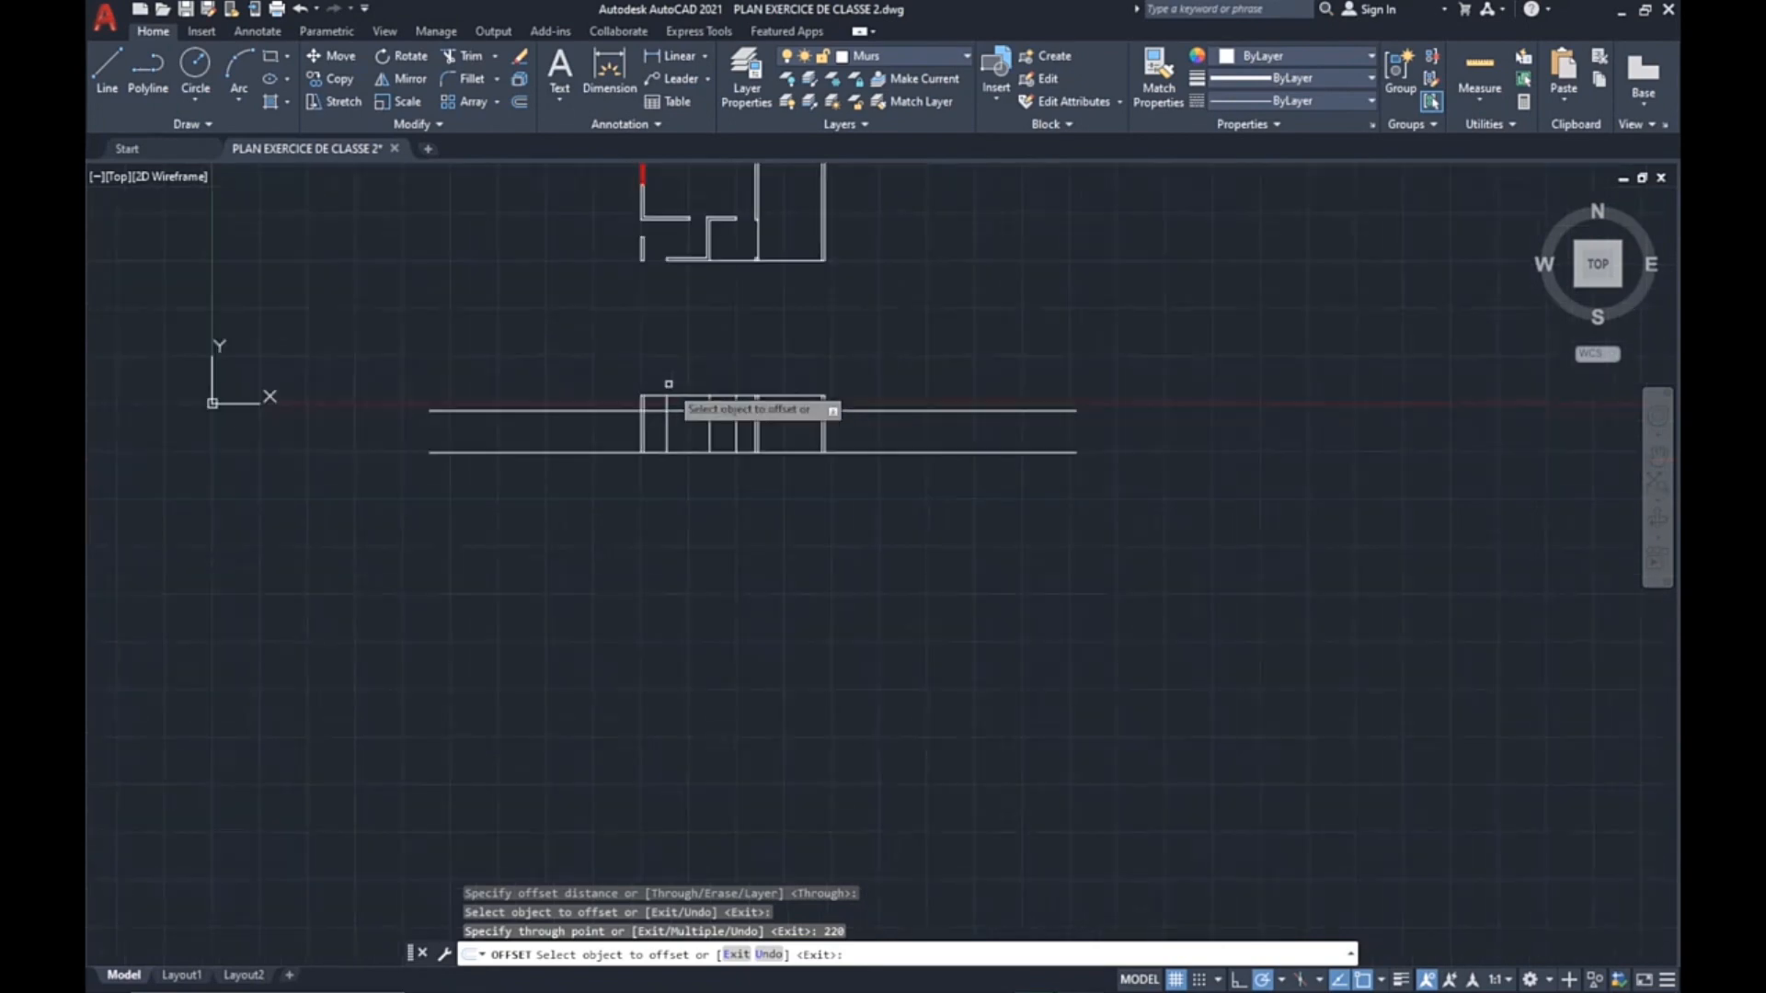
scroll(662, 276, up, 5)
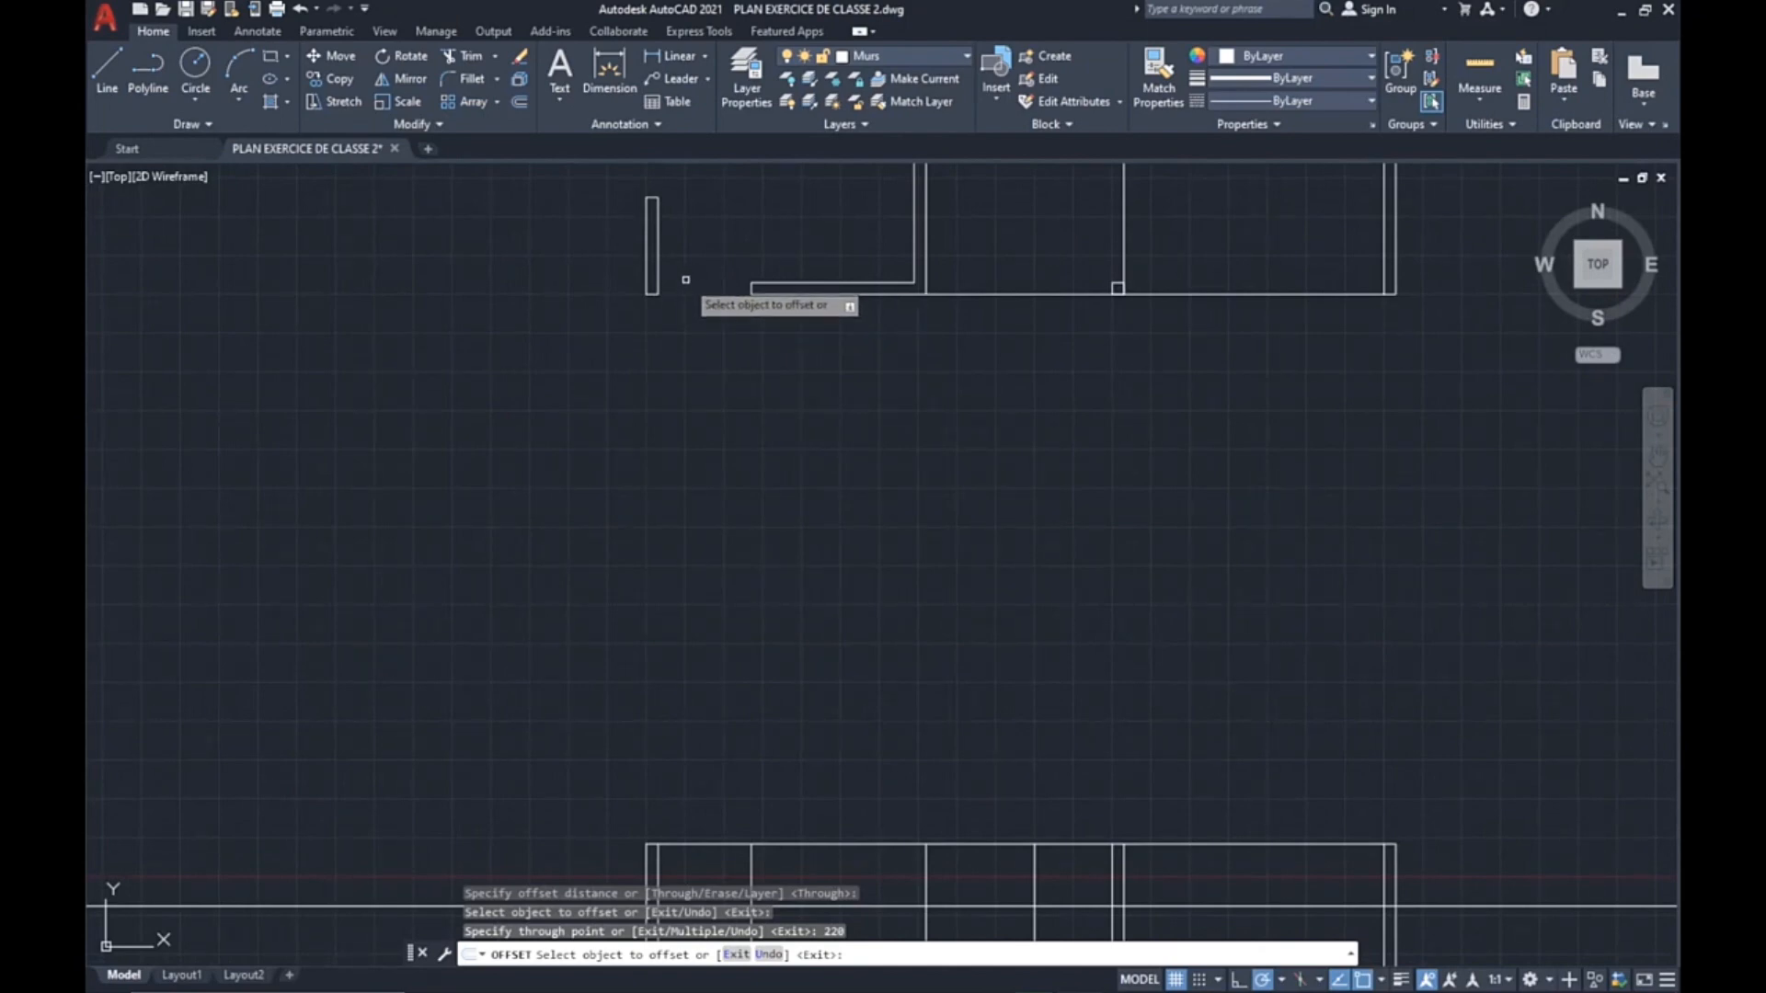
middle_drag(746, 687, 766, 471)
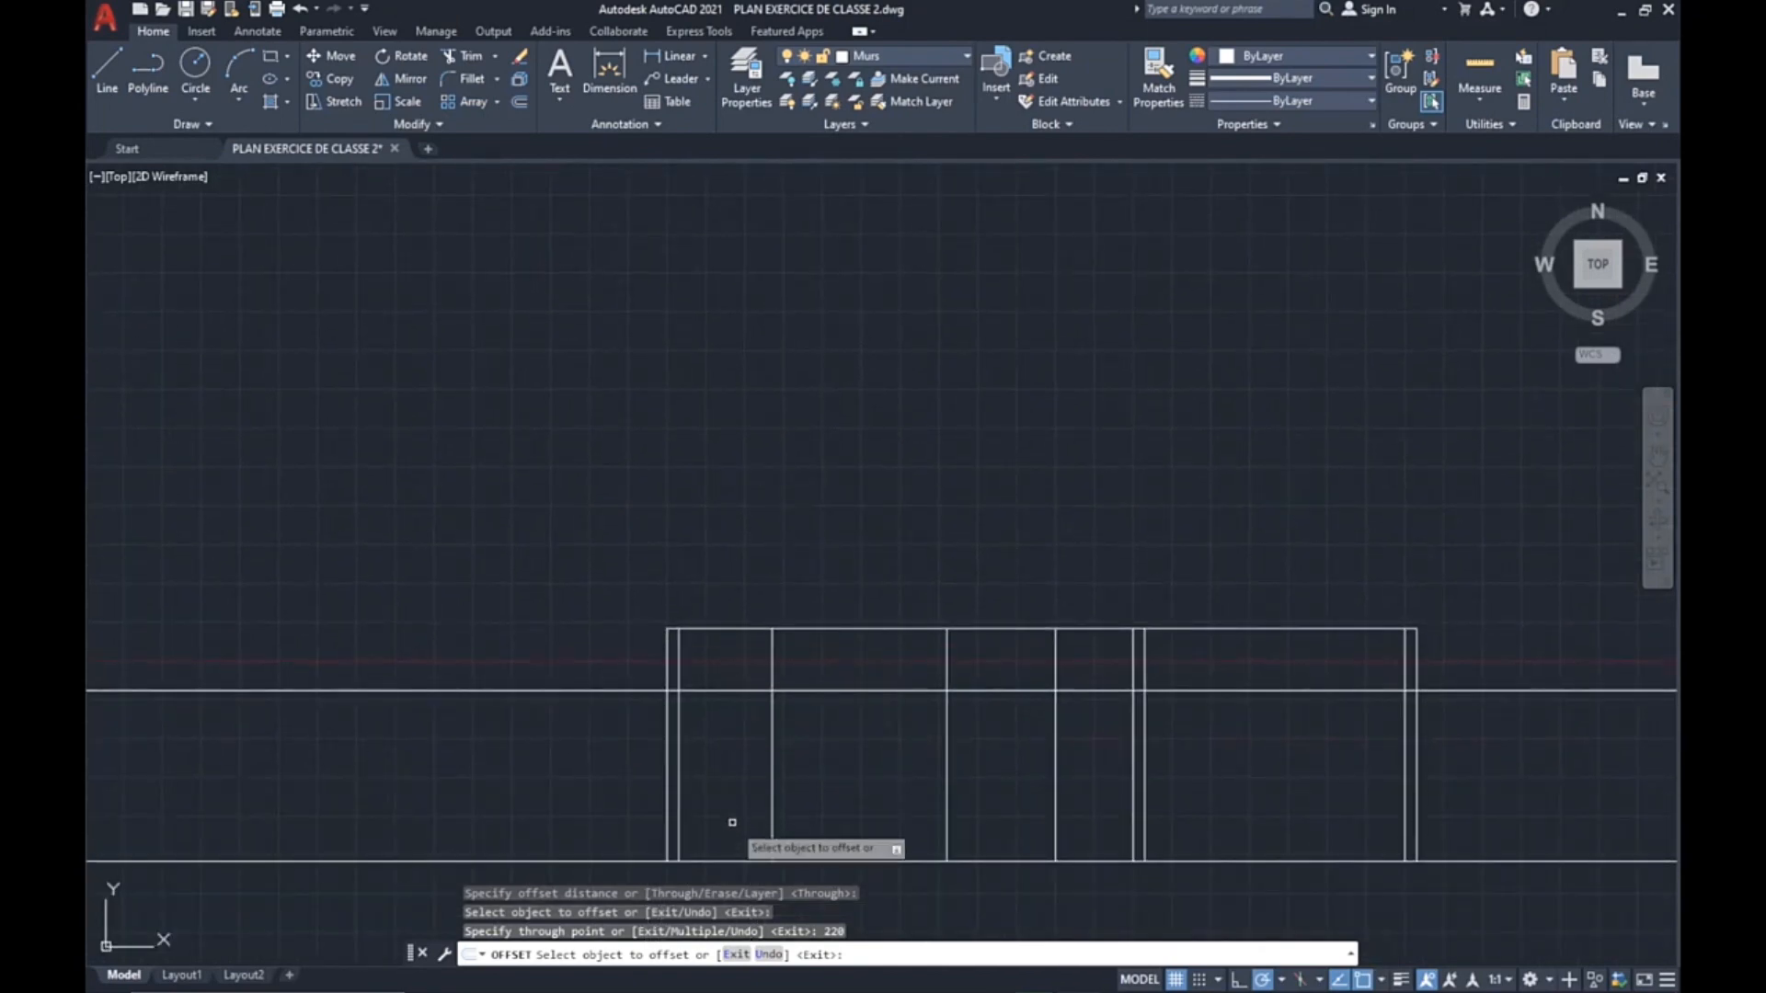
click(802, 864)
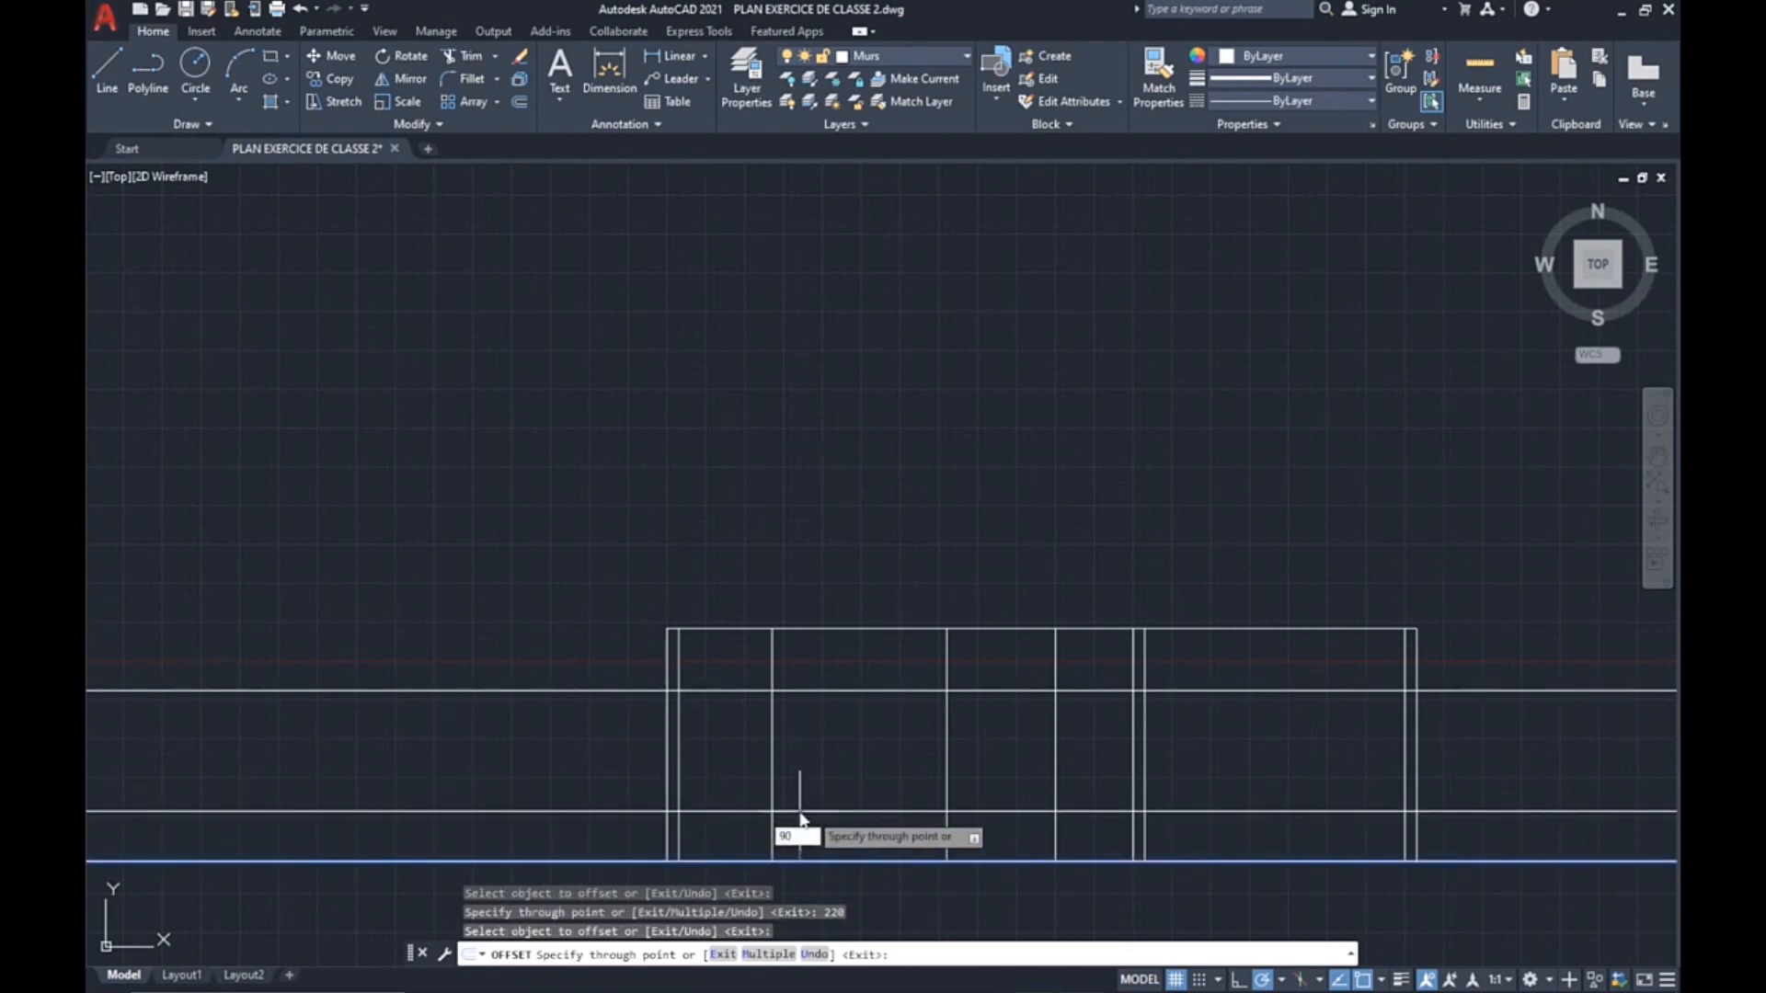
key(Return)
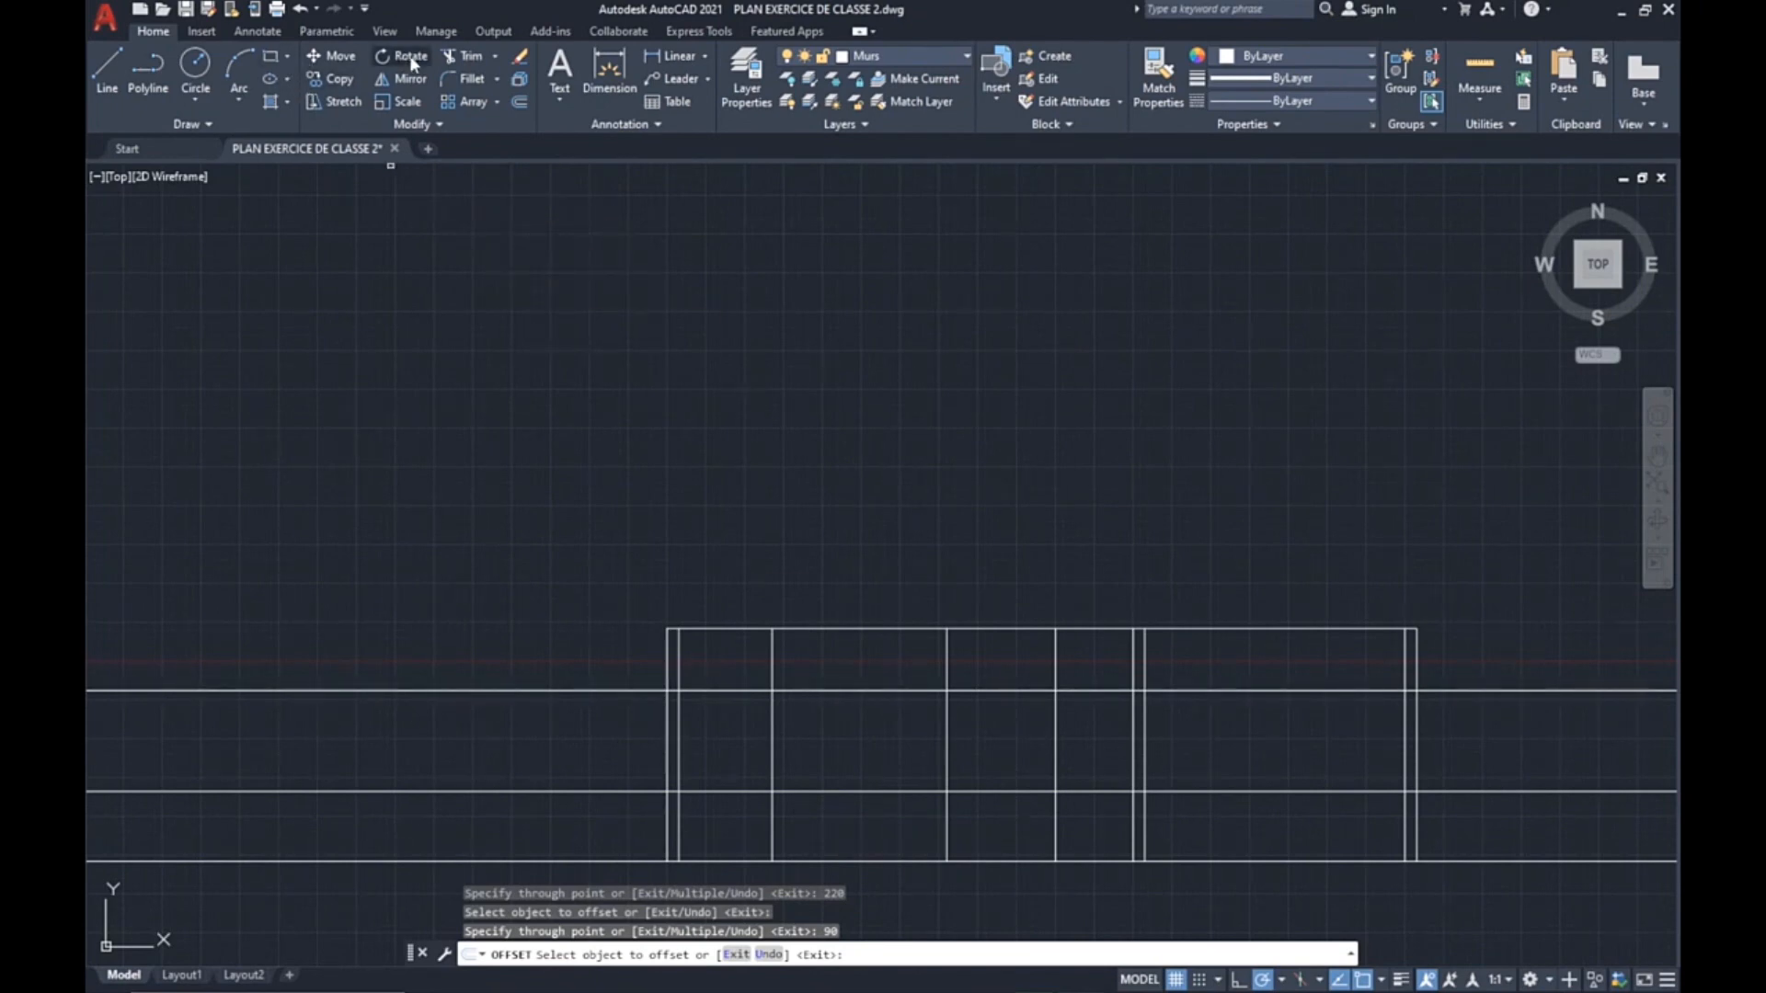
Trim the two height lines and projection lines around the facade's first opening, leaving a closed rectangular window.
click(467, 61)
click(625, 690)
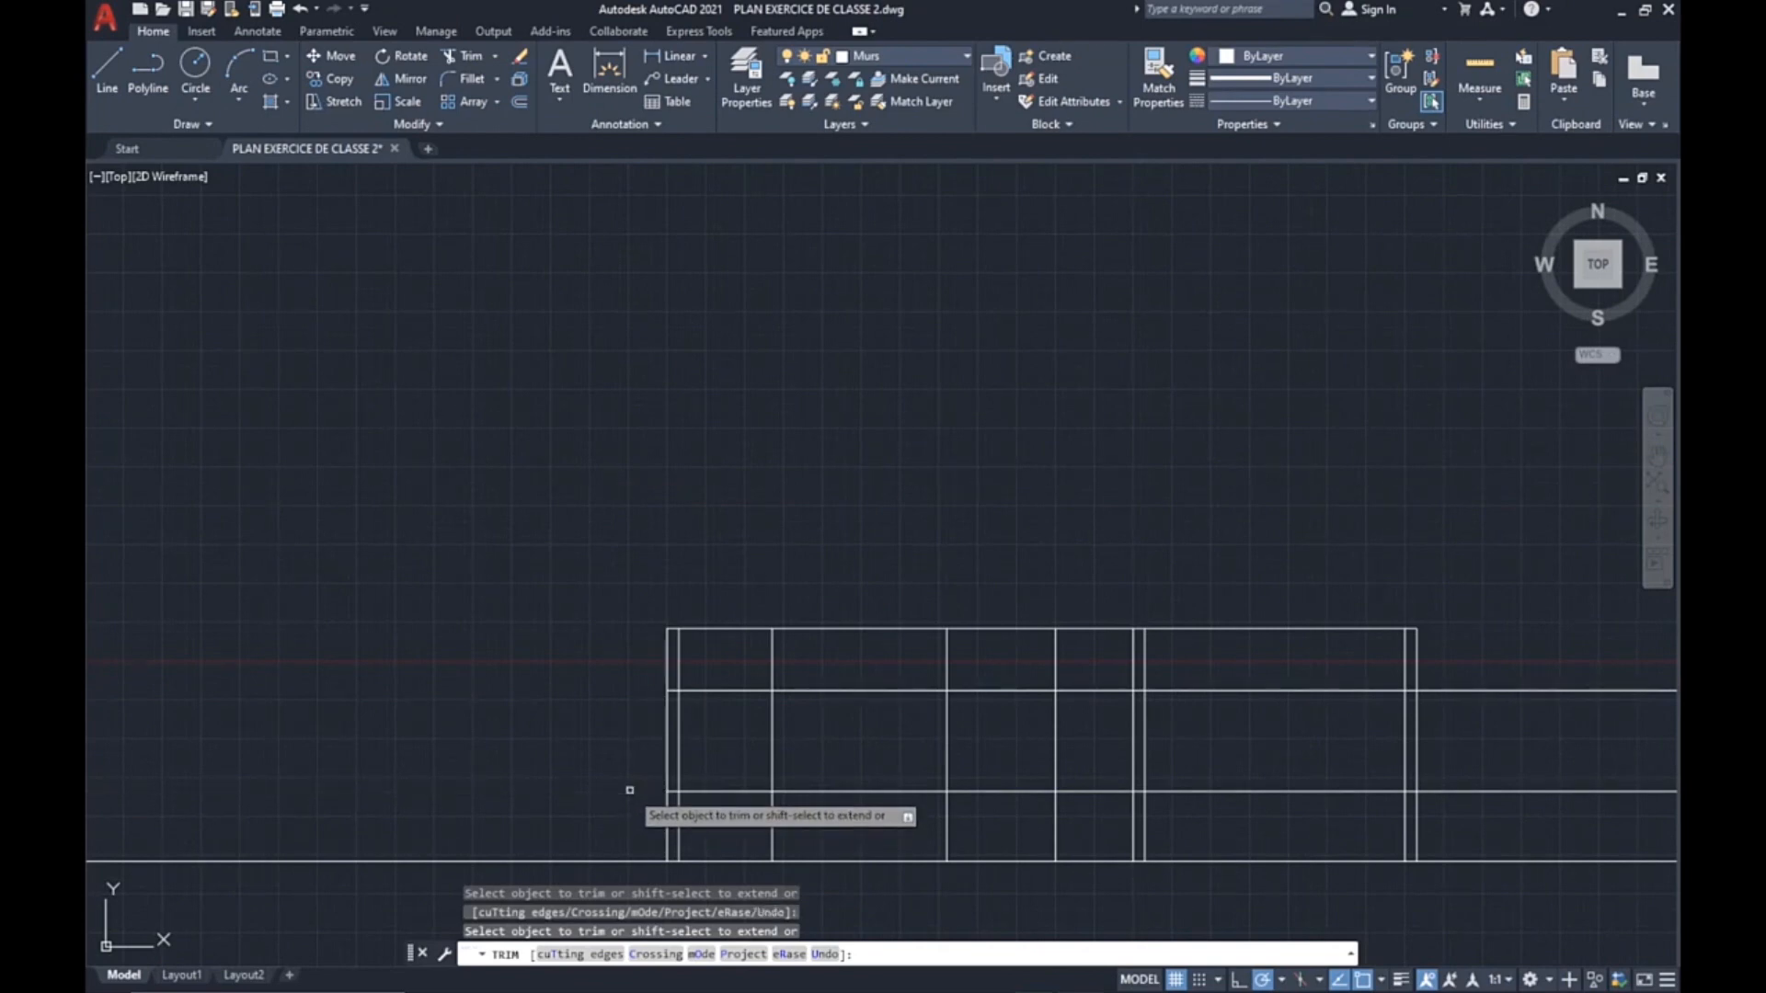
click(675, 798)
click(674, 789)
click(686, 678)
mouse_move(674, 691)
mouse_down()
mouse_move(757, 660)
mouse_move(820, 742)
mouse_move(749, 816)
mouse_move(835, 741)
mouse_up()
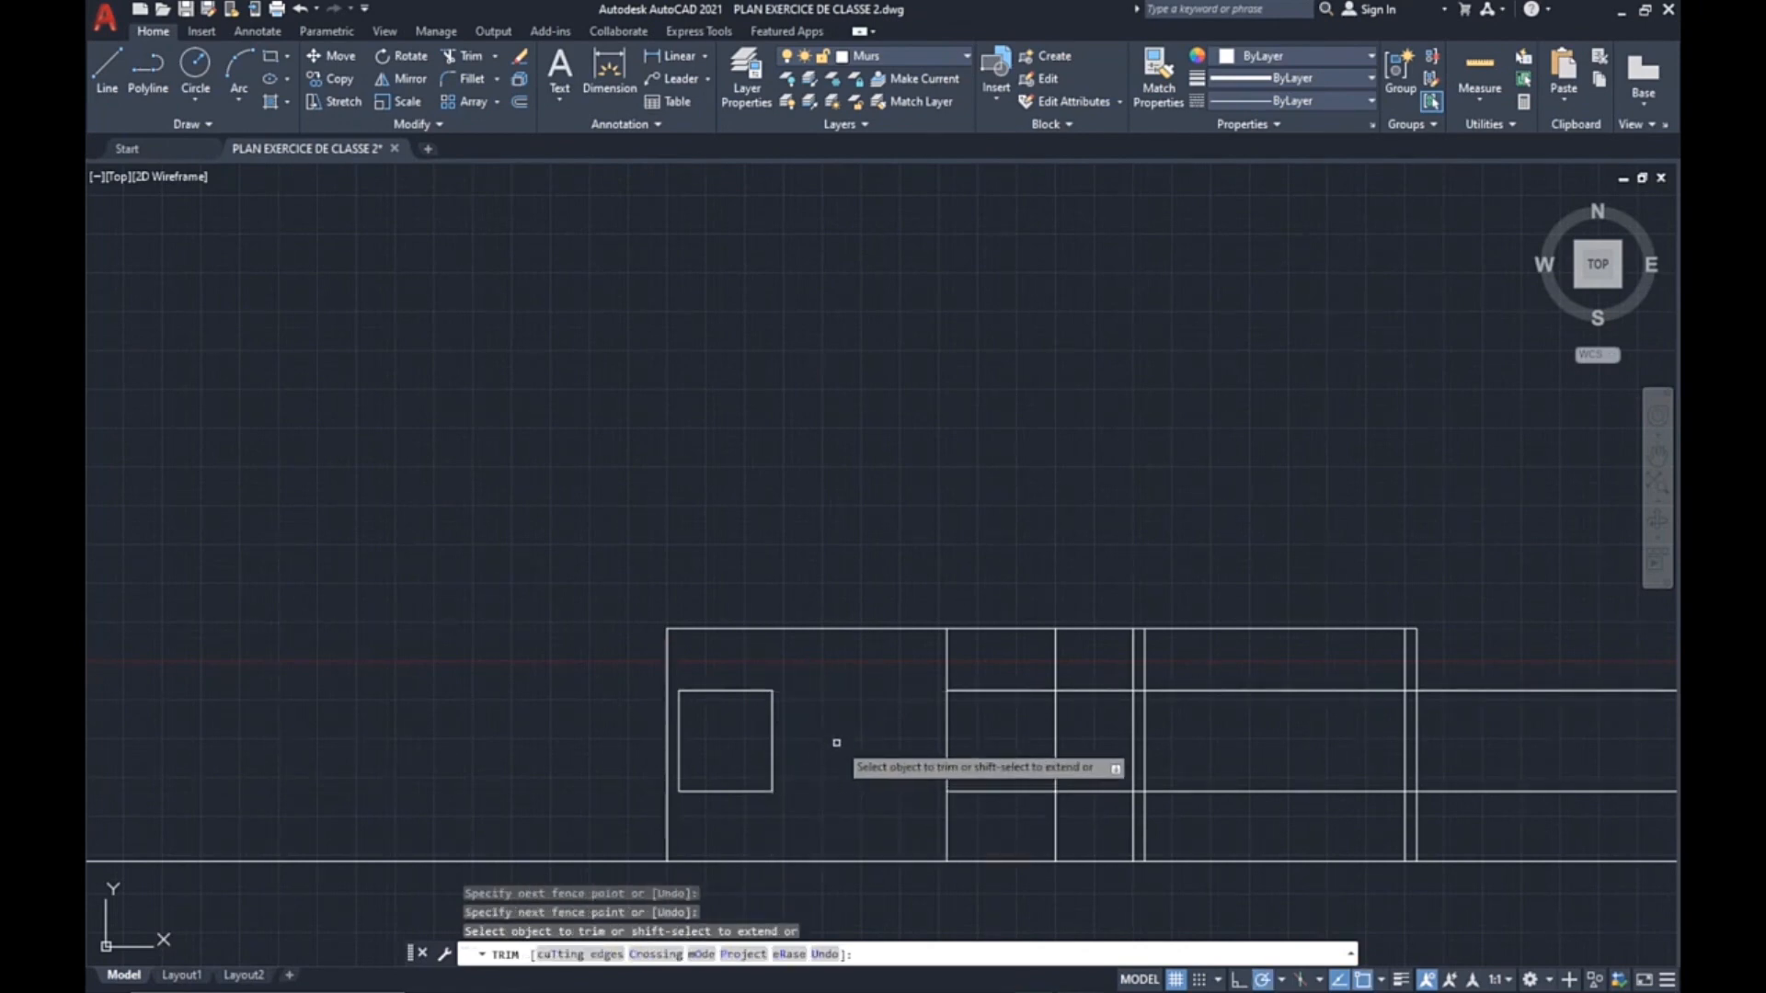
Trim the height lines beside the door opening, plus the door's overhanging vertical and lower crossing line, leaving the door outline.
scroll(835, 741, down, 4)
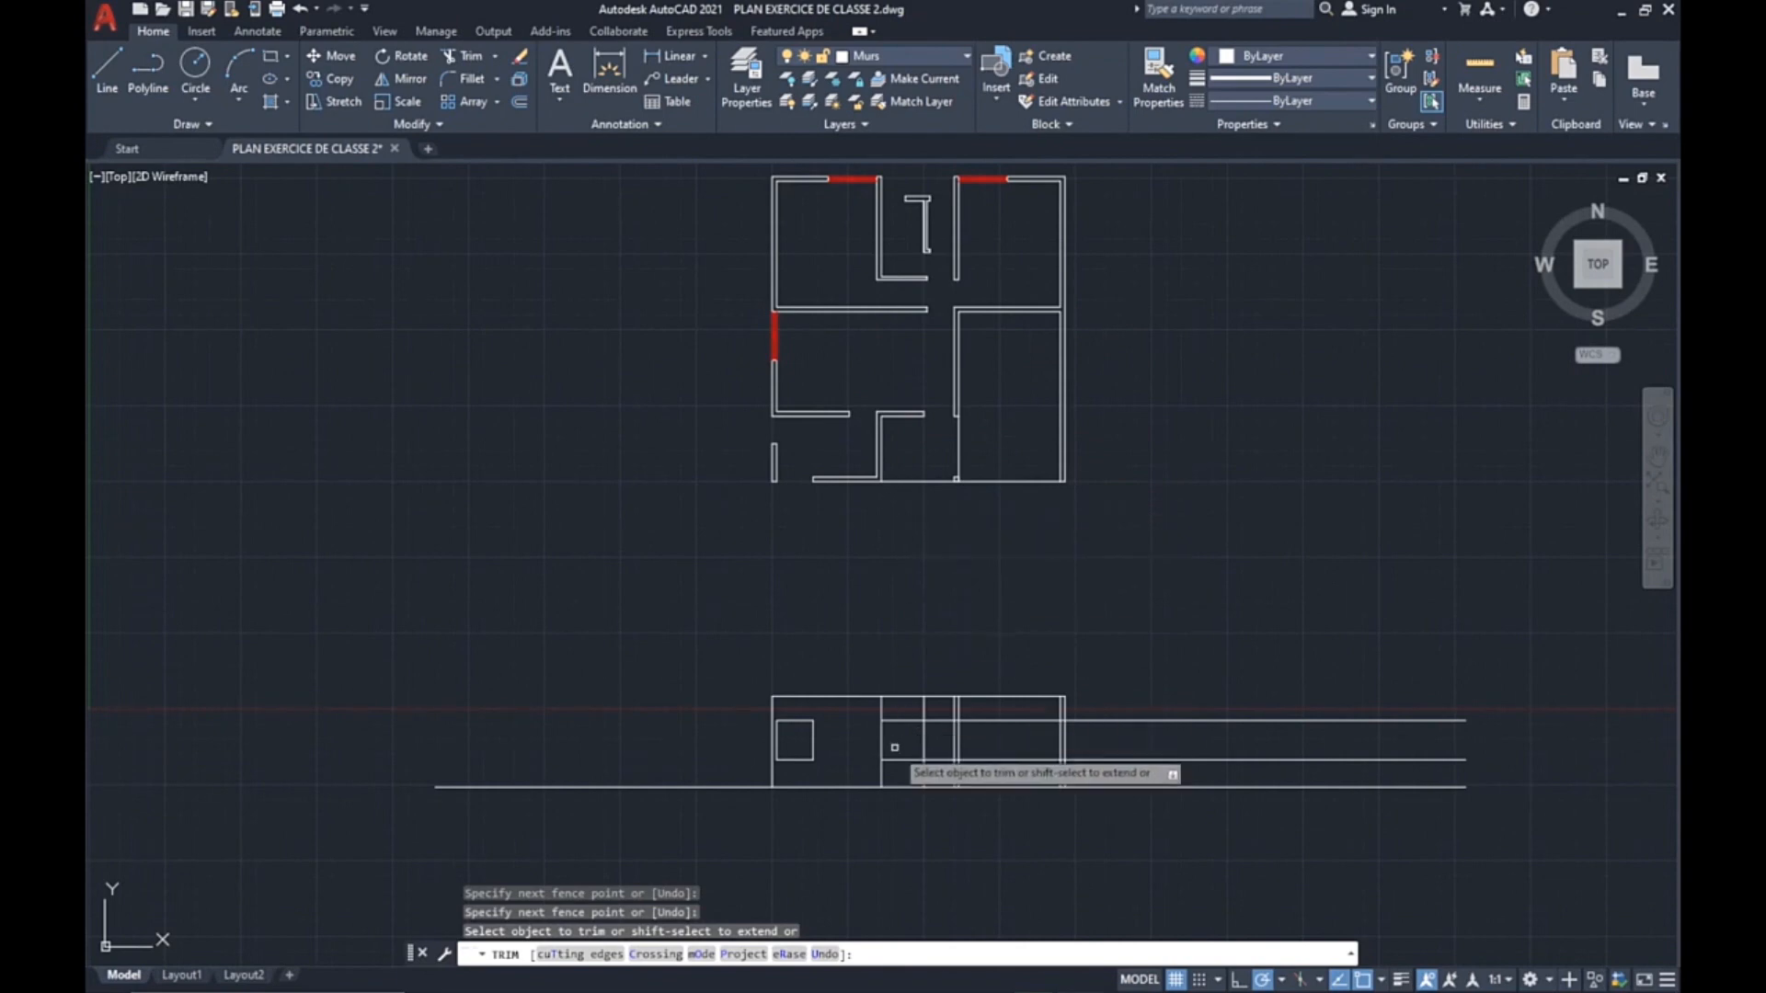
scroll(894, 747, up, 5)
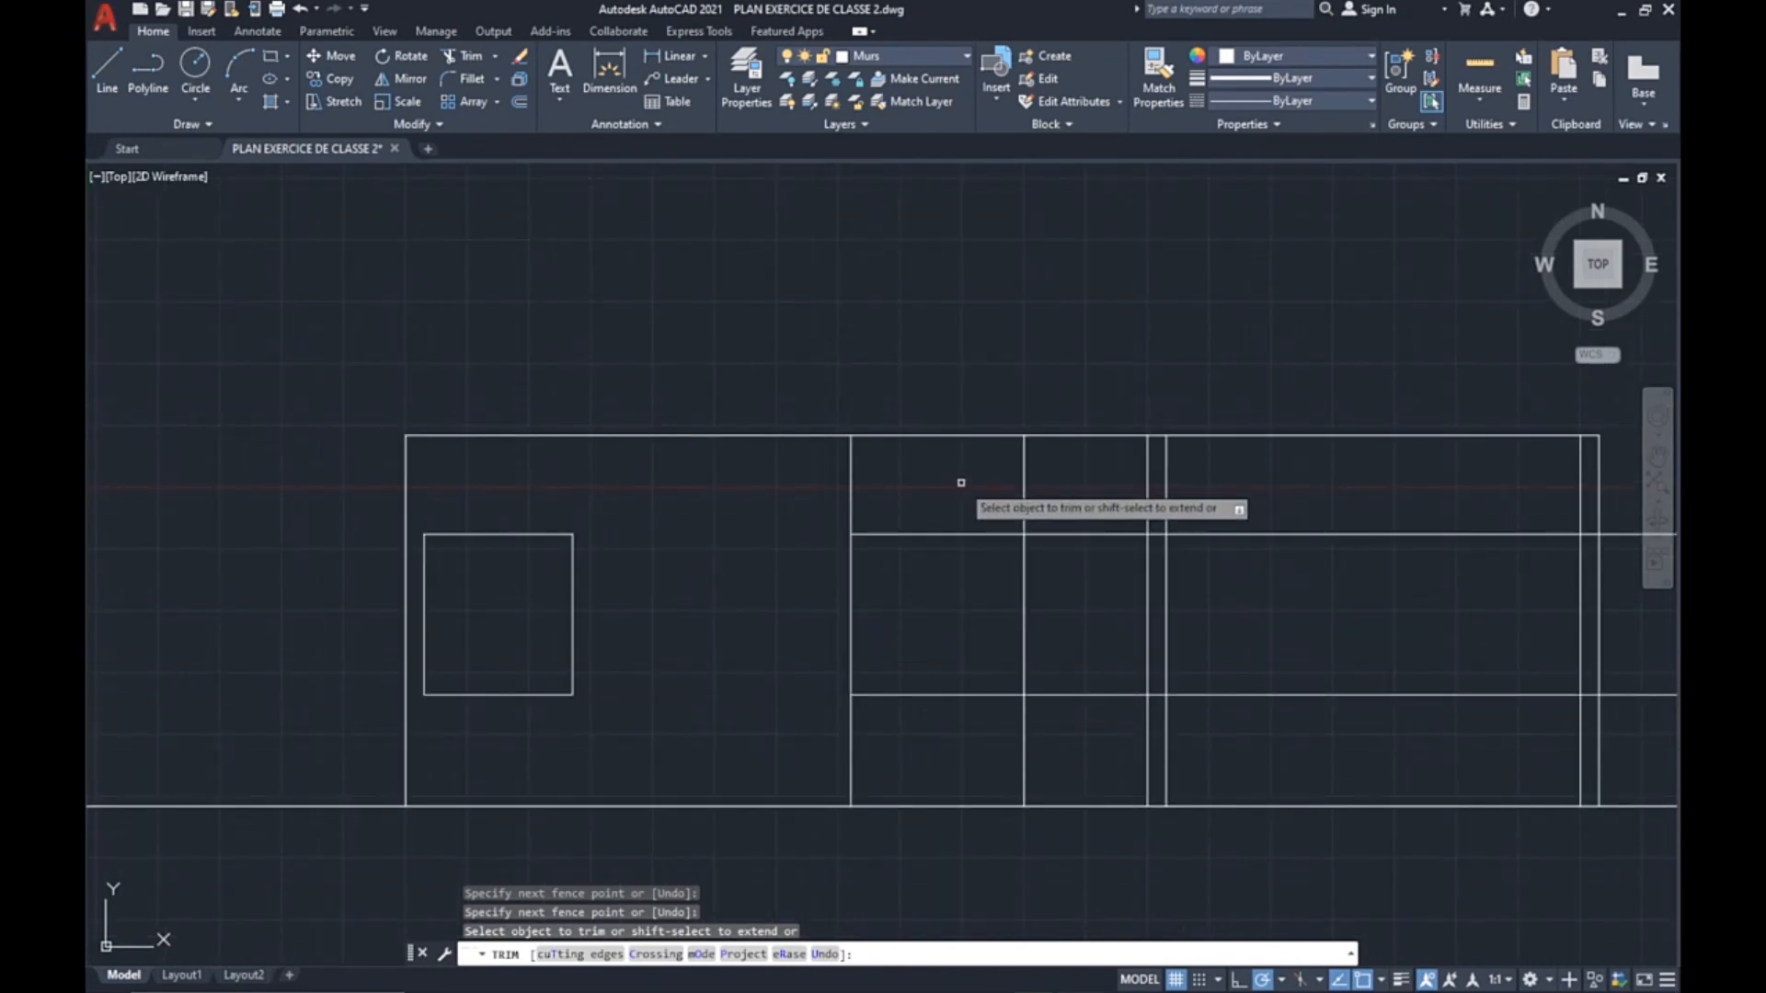
drag(948, 505, 972, 714)
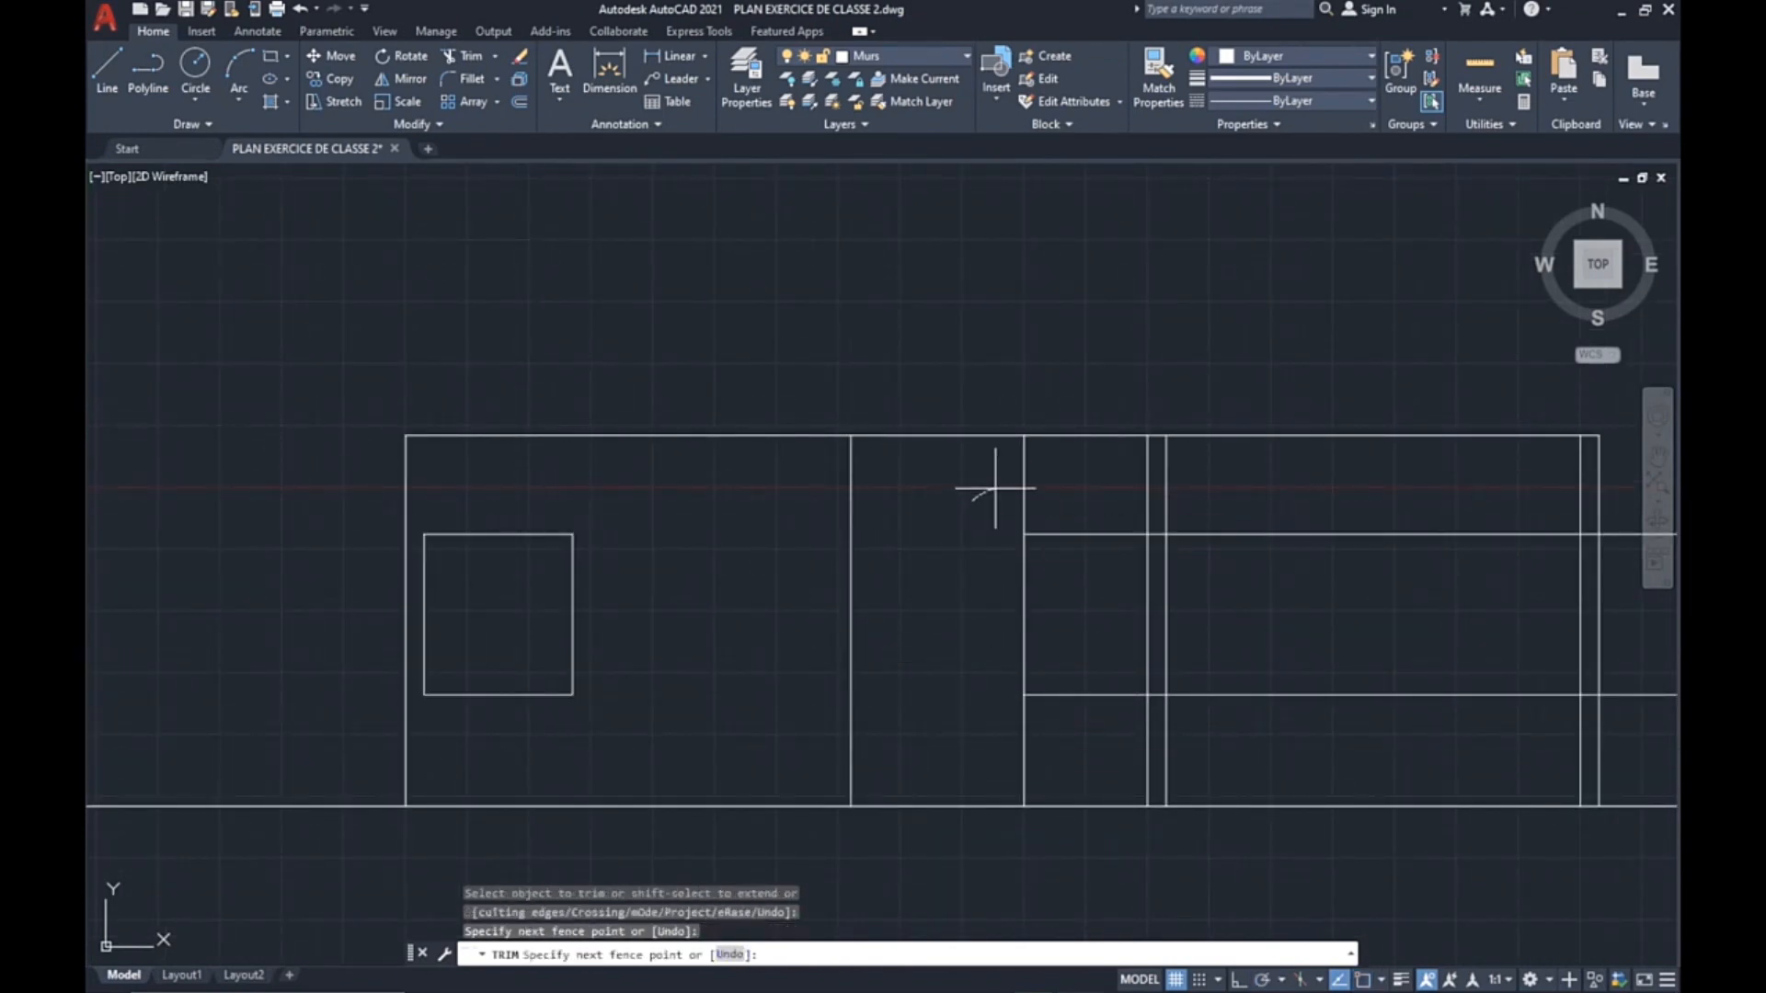
scroll(1012, 485, down, 5)
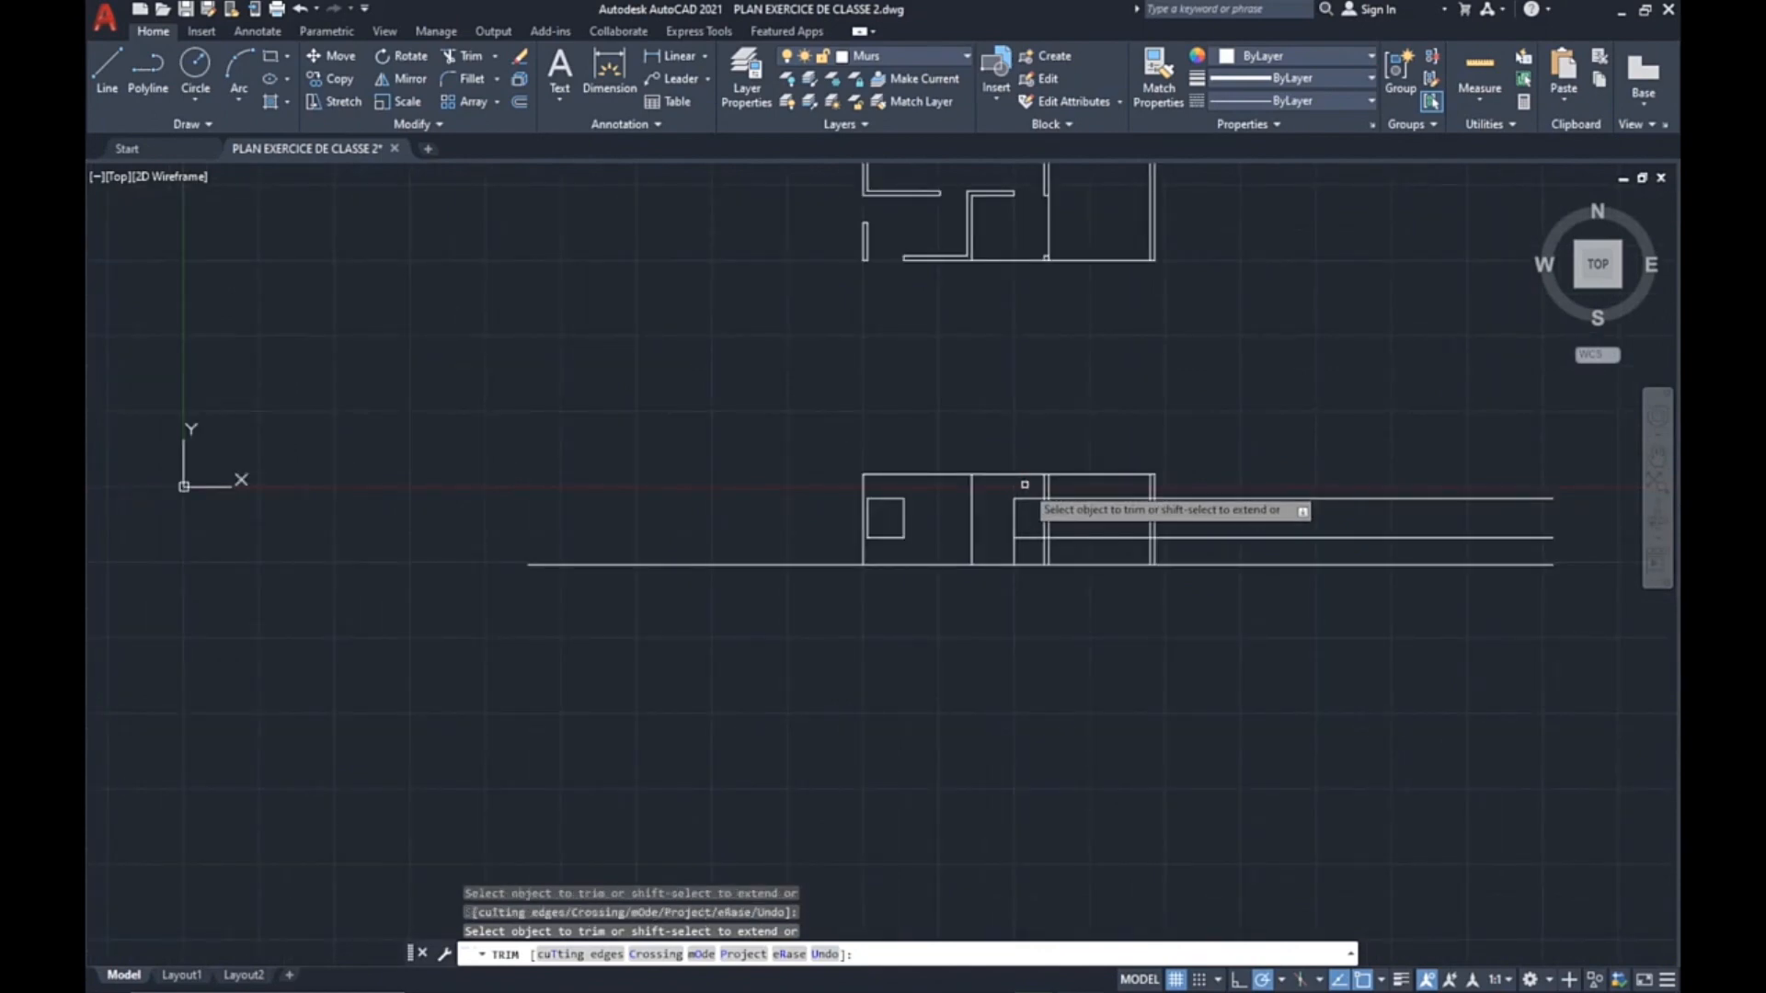
mouse_move(1074, 414)
middle_down()
mouse_move(1033, 414)
mouse_move(907, 323)
middle_up()
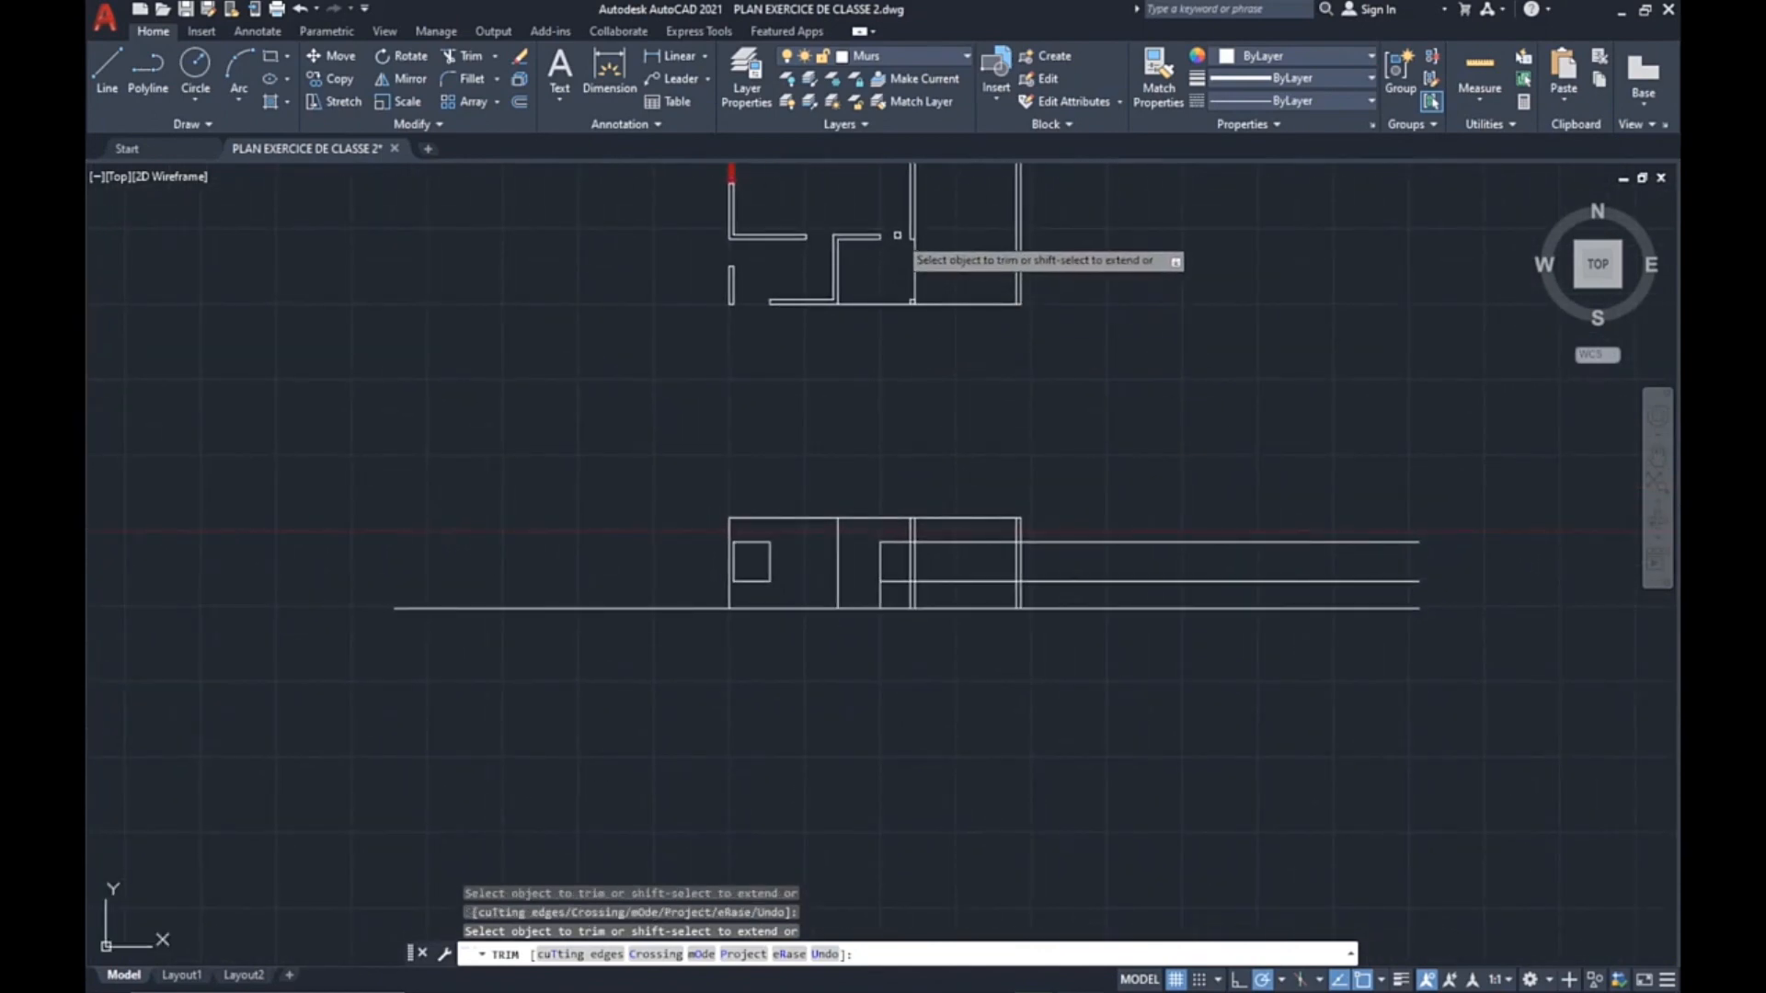
scroll(899, 239, up, 4)
scroll(918, 802, down, 4)
middle_drag(915, 860, 904, 484)
scroll(894, 515, up, 5)
click(905, 552)
click(925, 633)
key(Return)
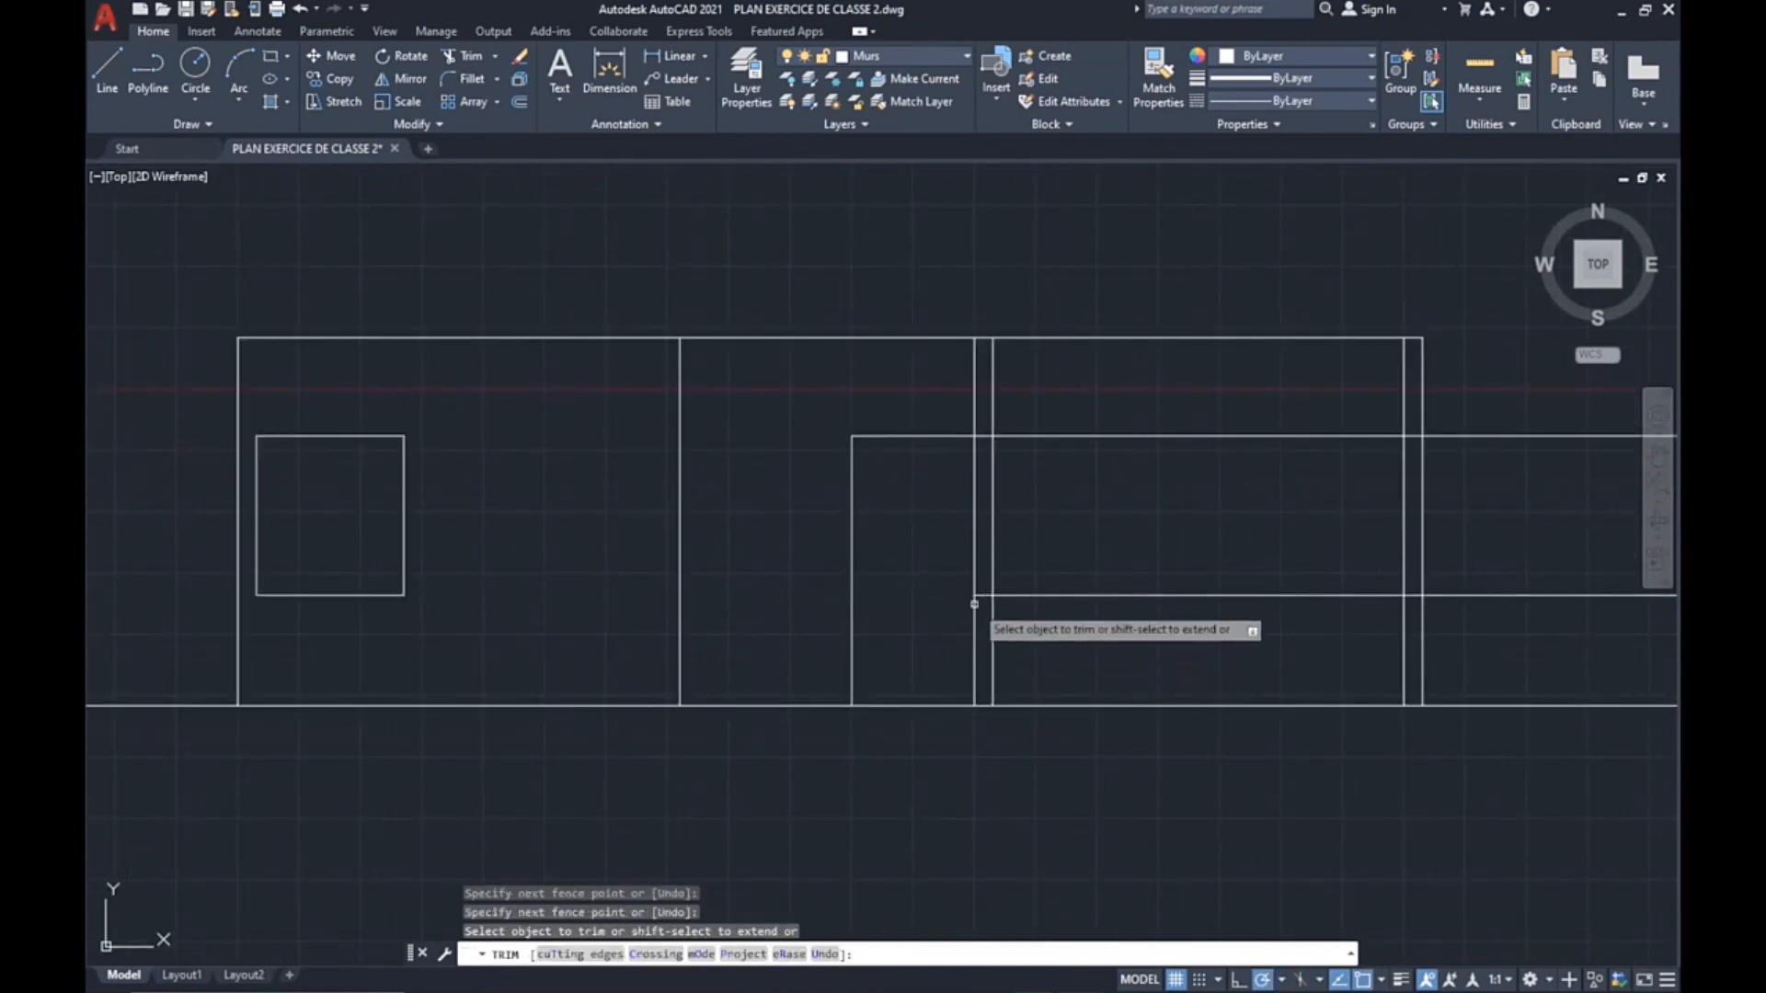
Trim the remaining height lines across the wall beside the door, the garage bay and beyond the facade's far wall.
click(983, 435)
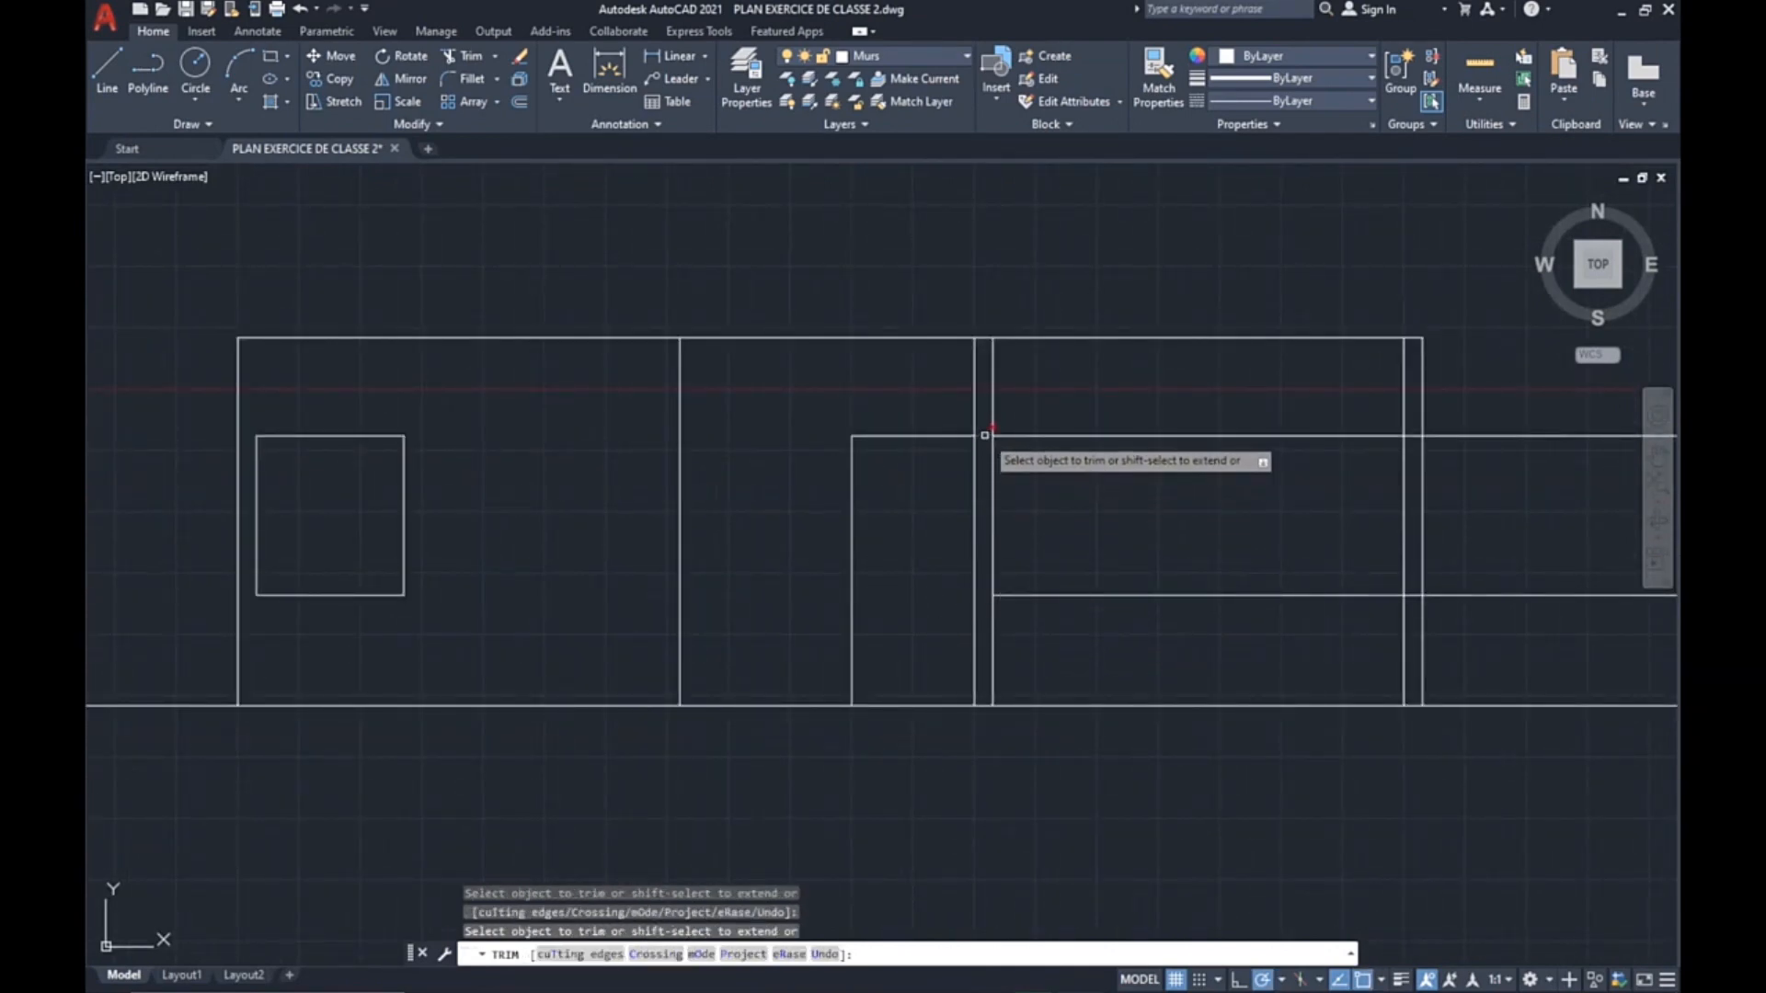
drag(1115, 411, 1167, 660)
drag(1414, 430, 1408, 607)
drag(1394, 510, 1403, 506)
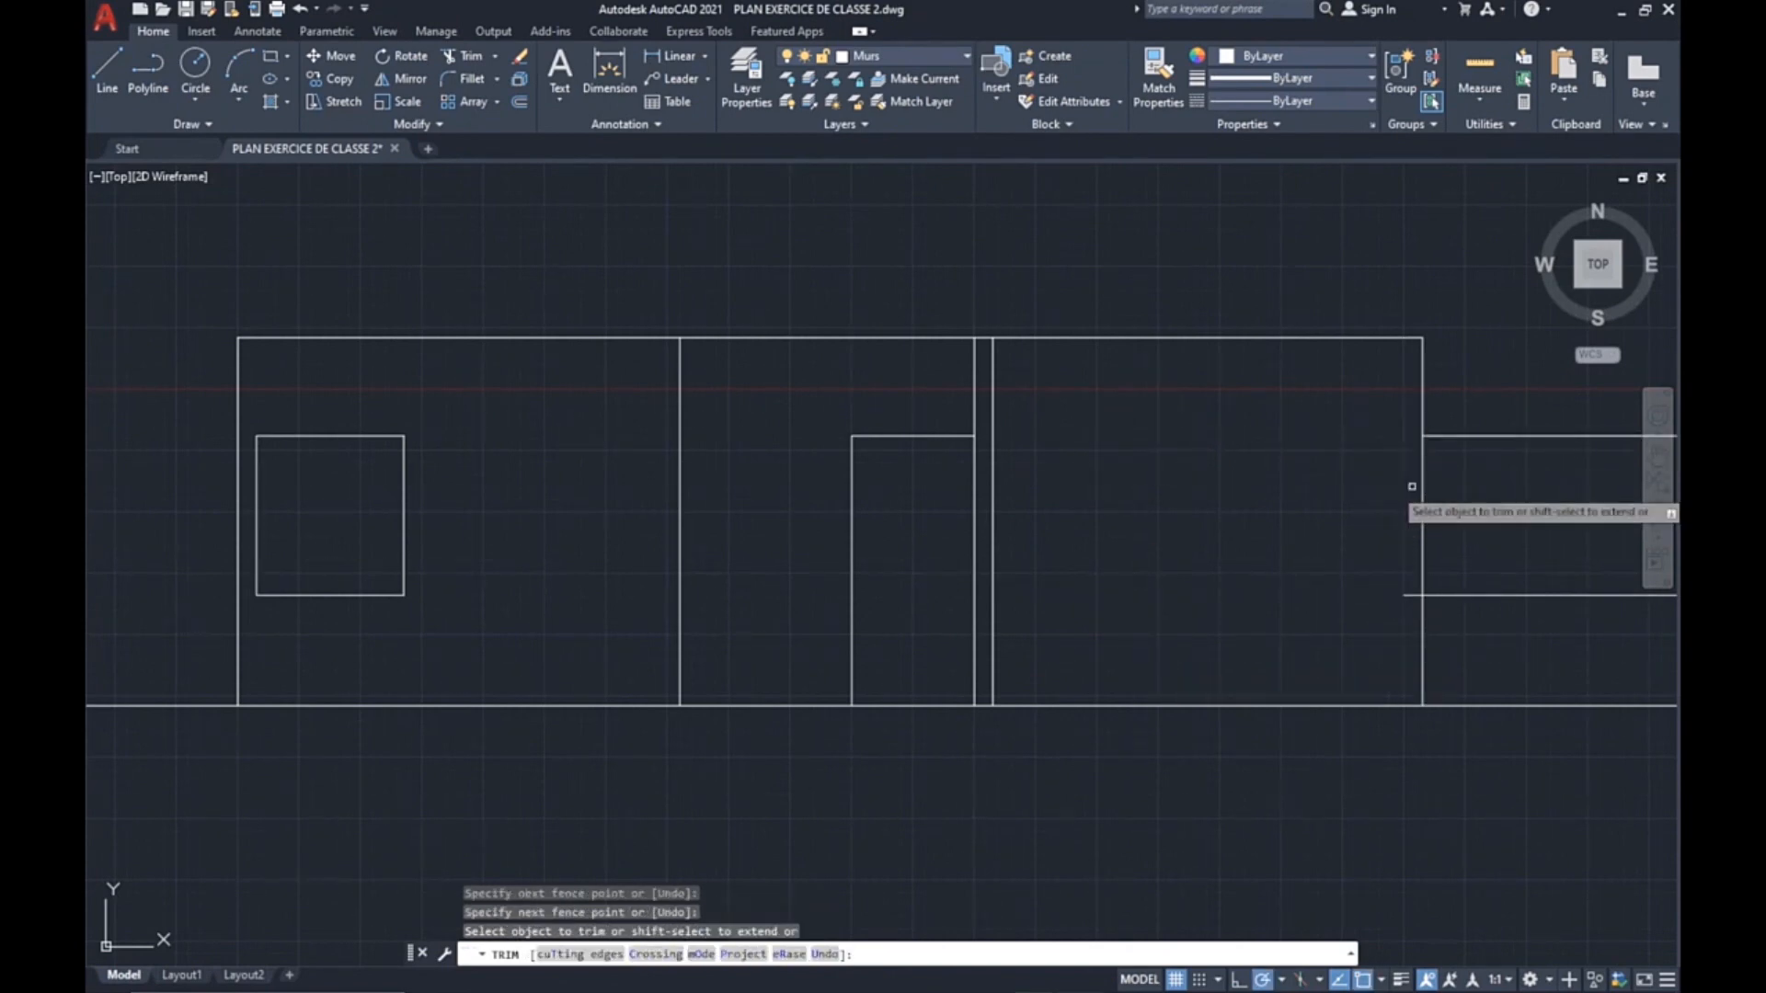
click(1408, 437)
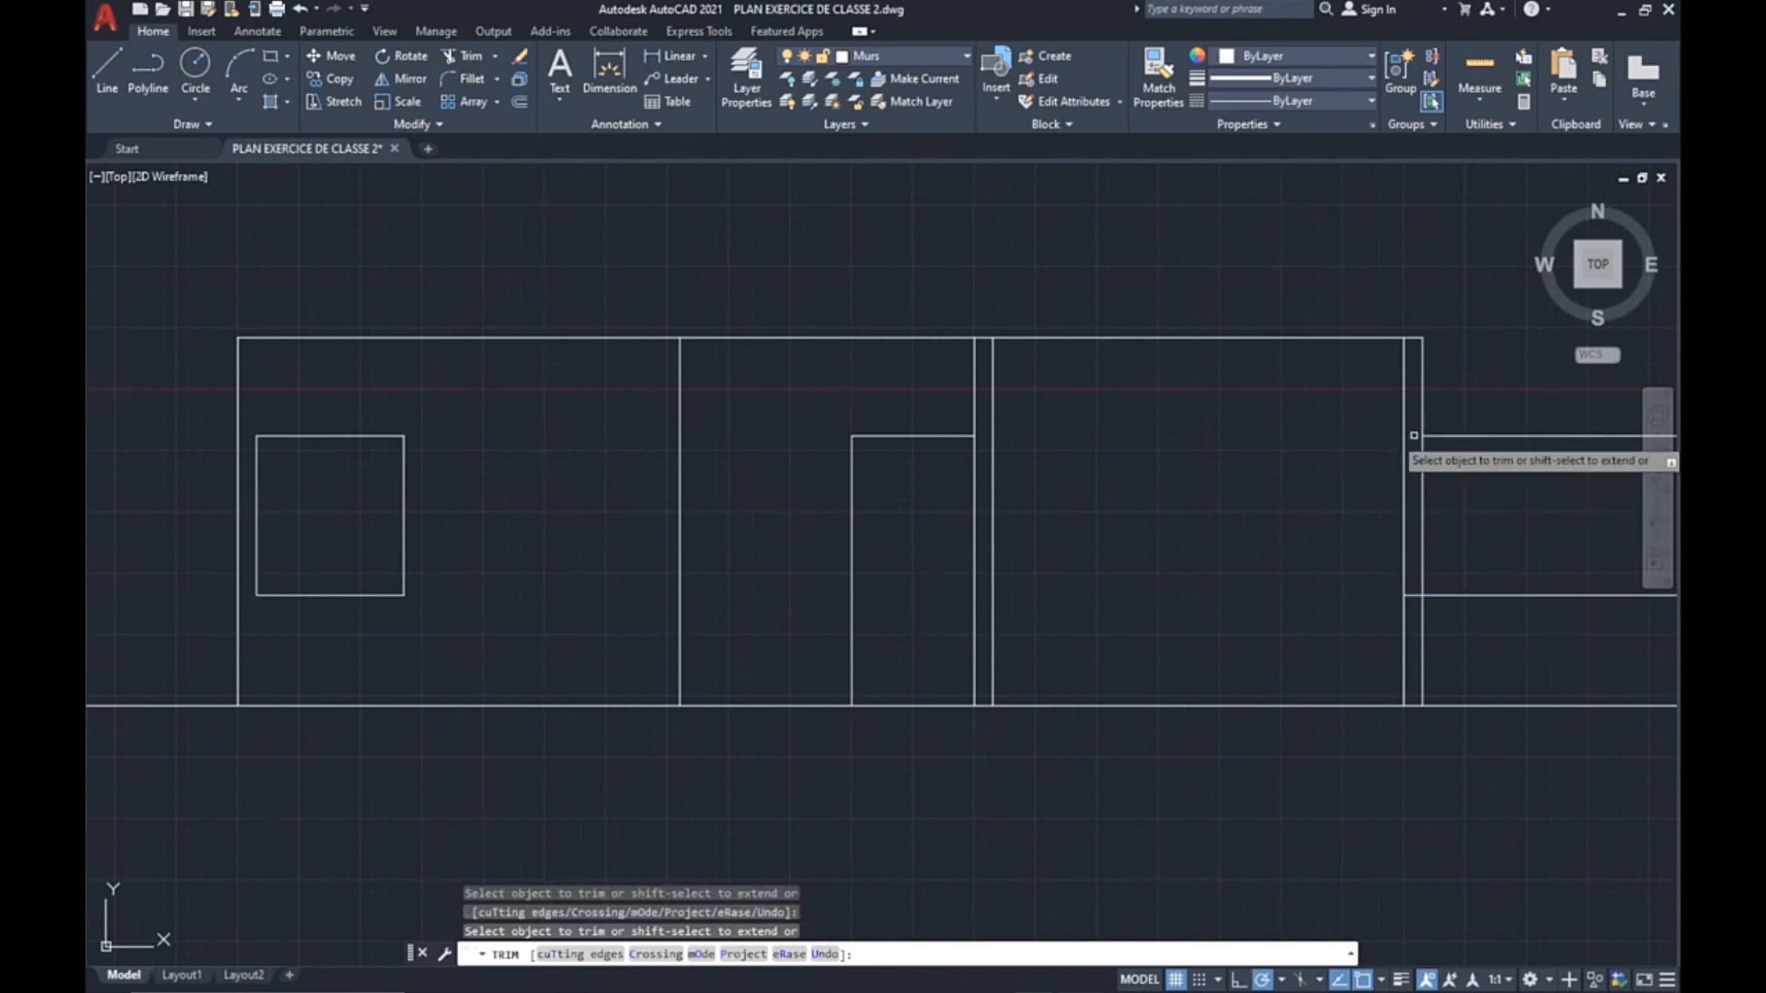
click(1413, 594)
drag(1497, 359, 1506, 644)
scroll(1141, 540, down, 5)
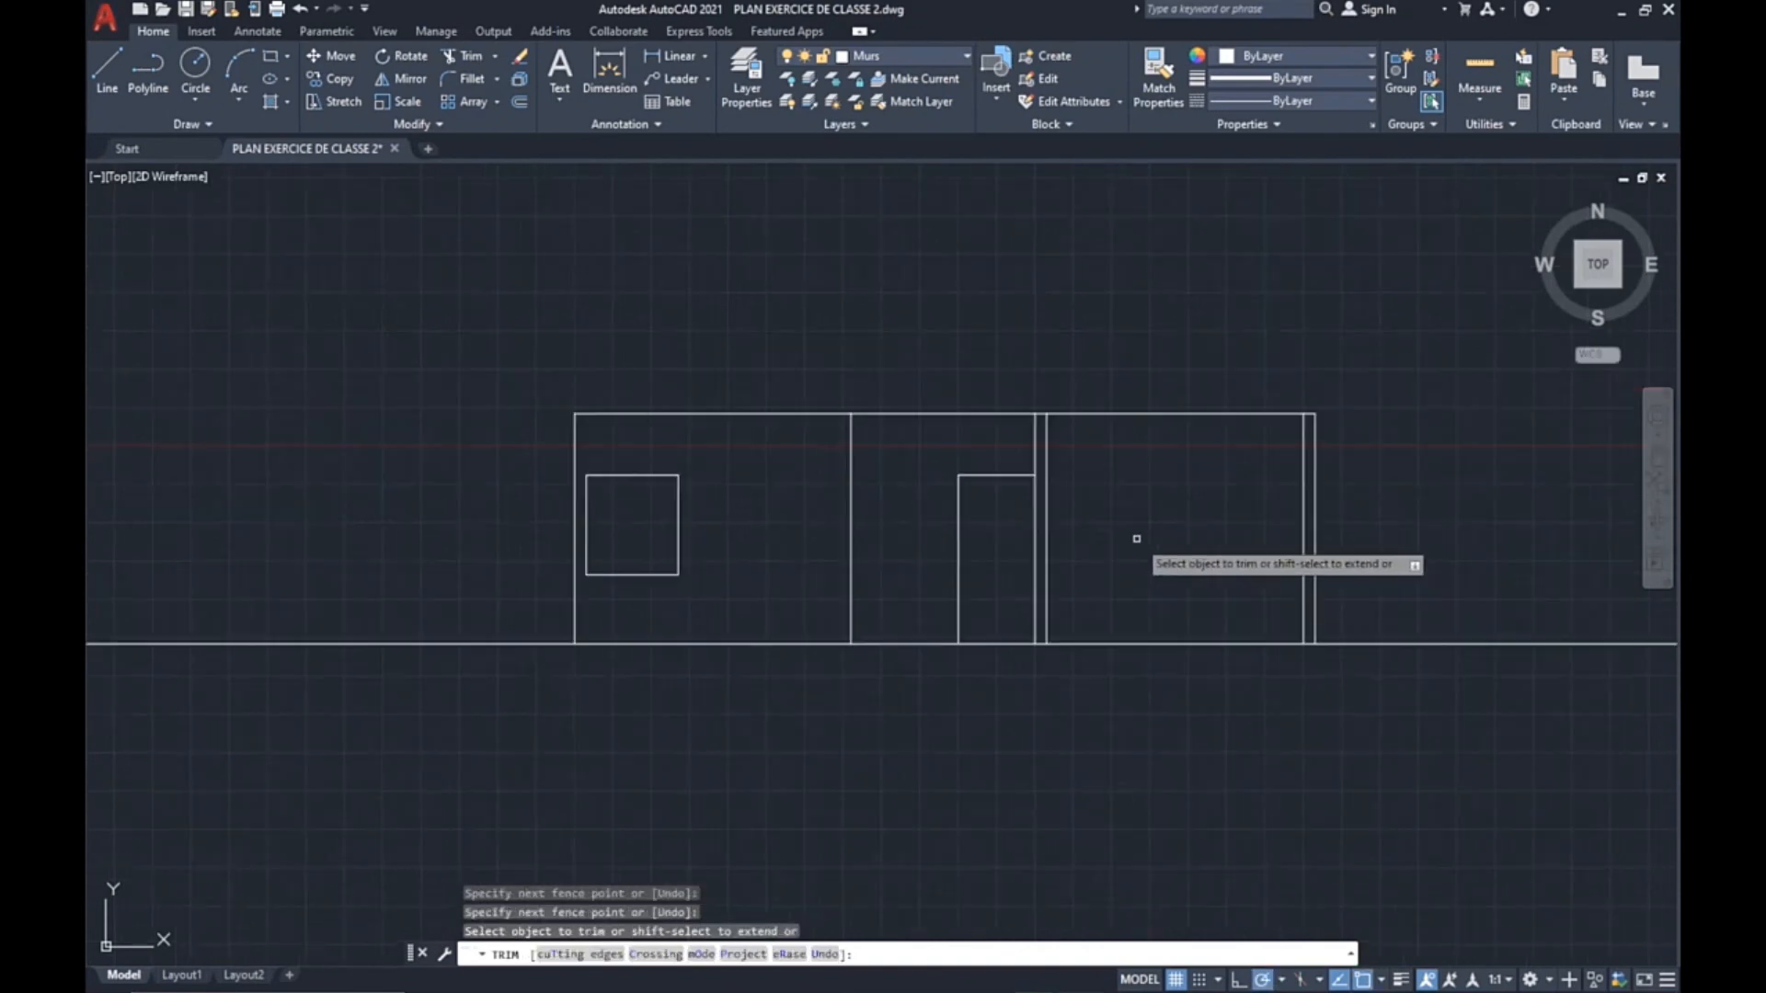
Offset both outer wall lines of the facade outward by 50 to mark the roof overhangs.
mouse_move(1116, 339)
middle_down()
mouse_move(928, 618)
mouse_move(993, 528)
middle_up()
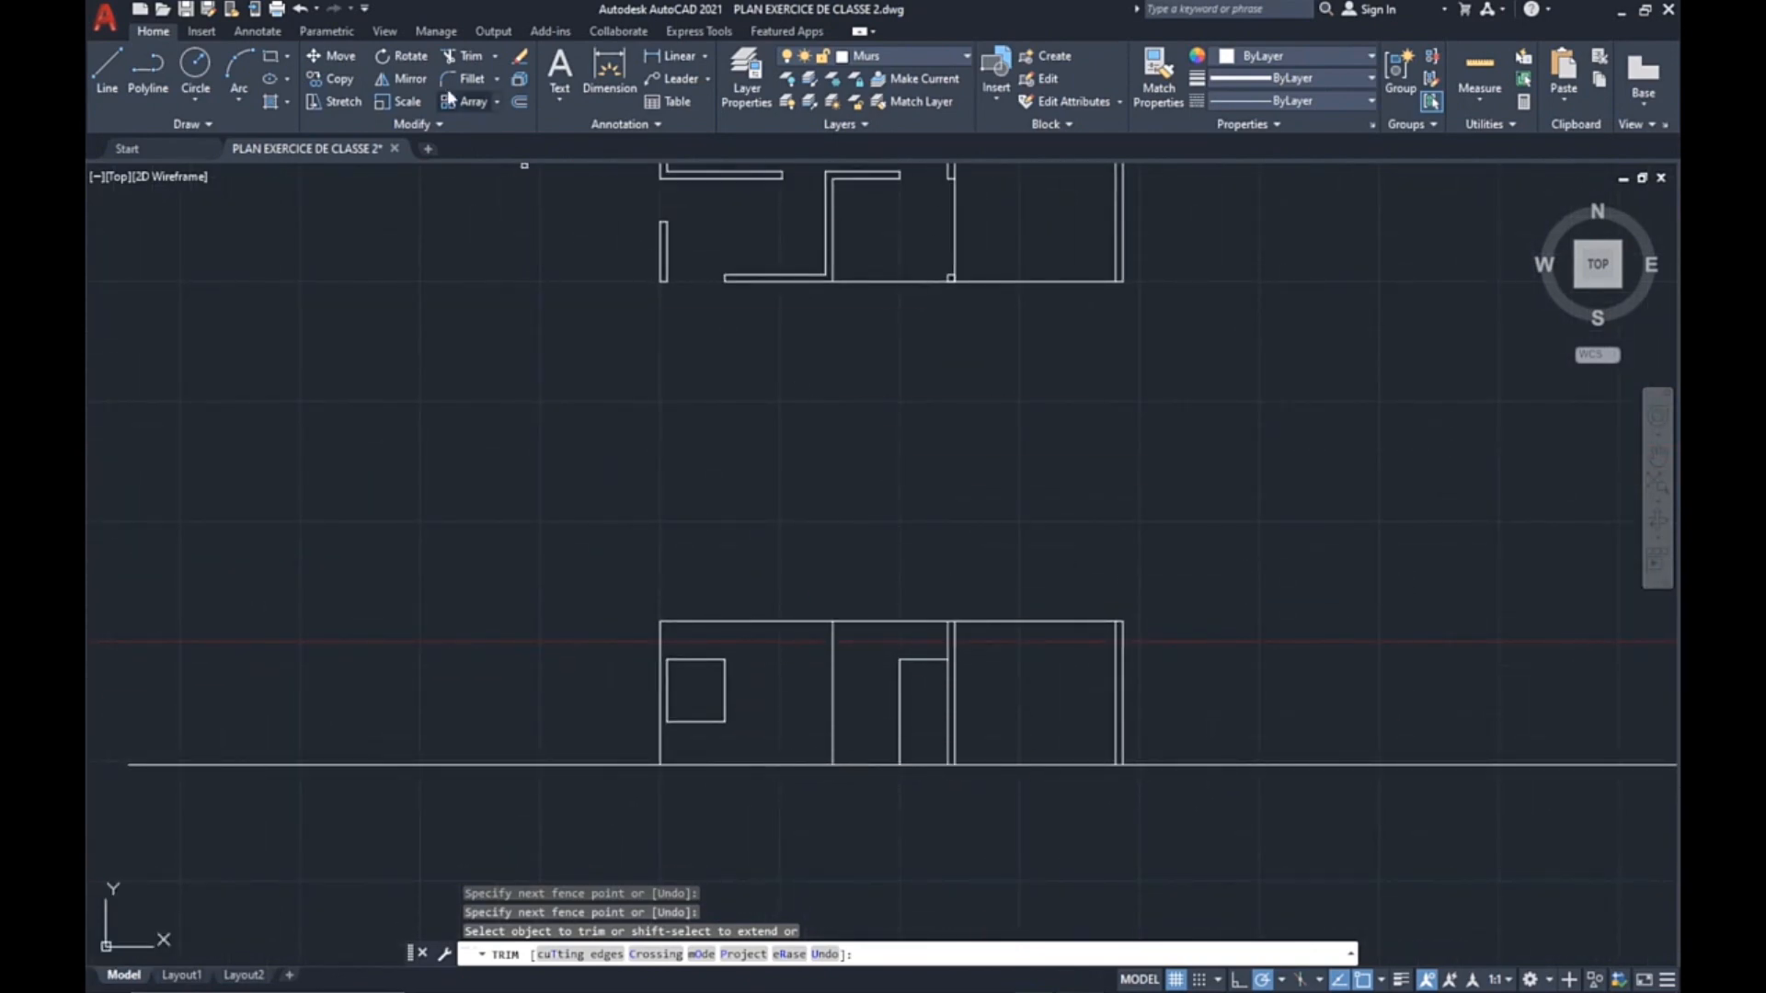
click(518, 100)
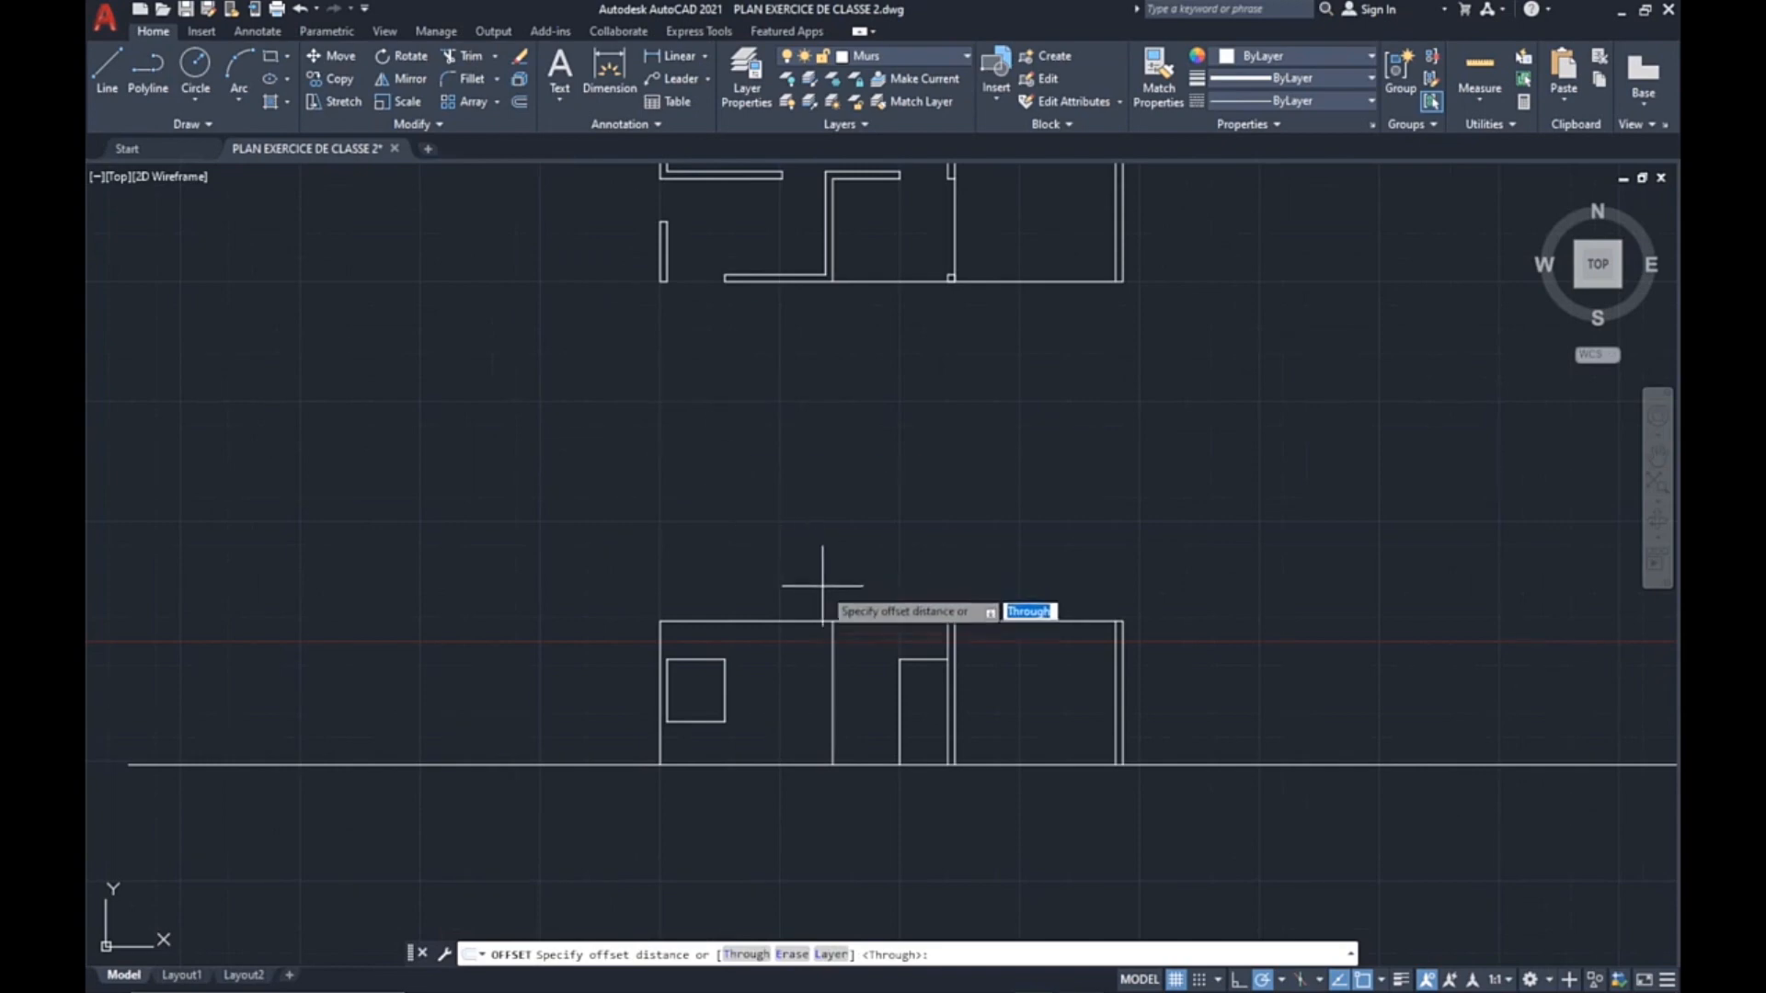
key(Return)
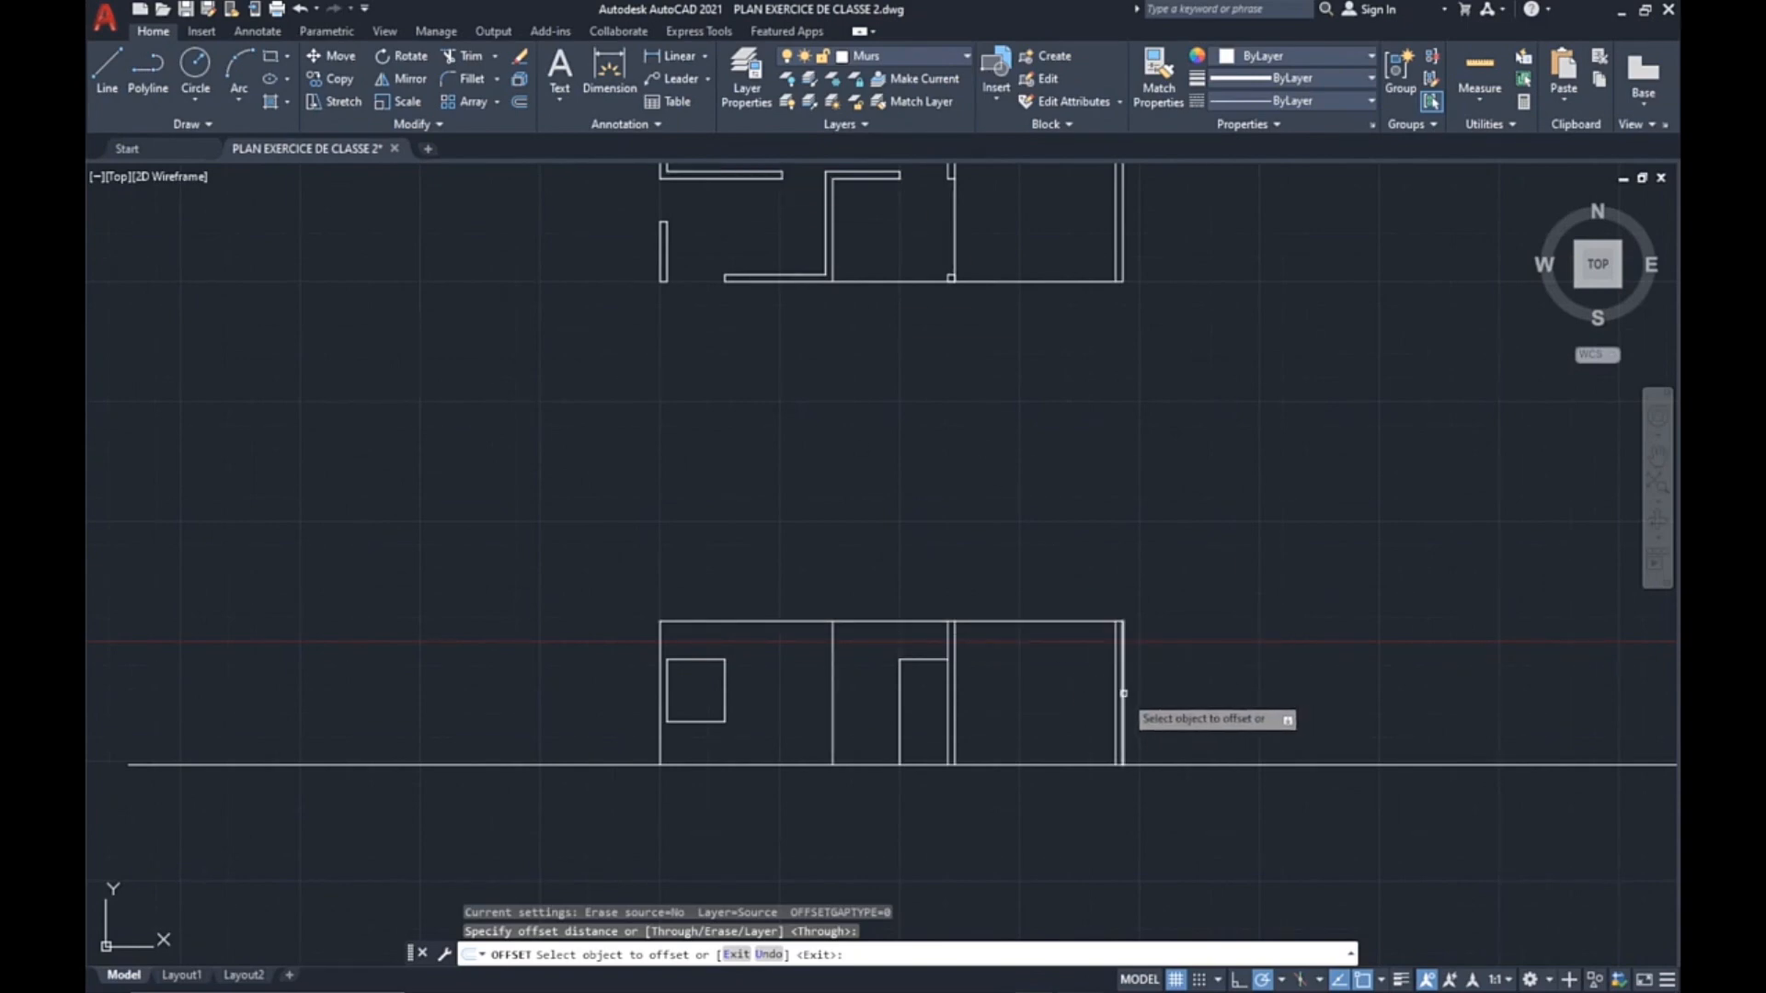
click(1123, 693)
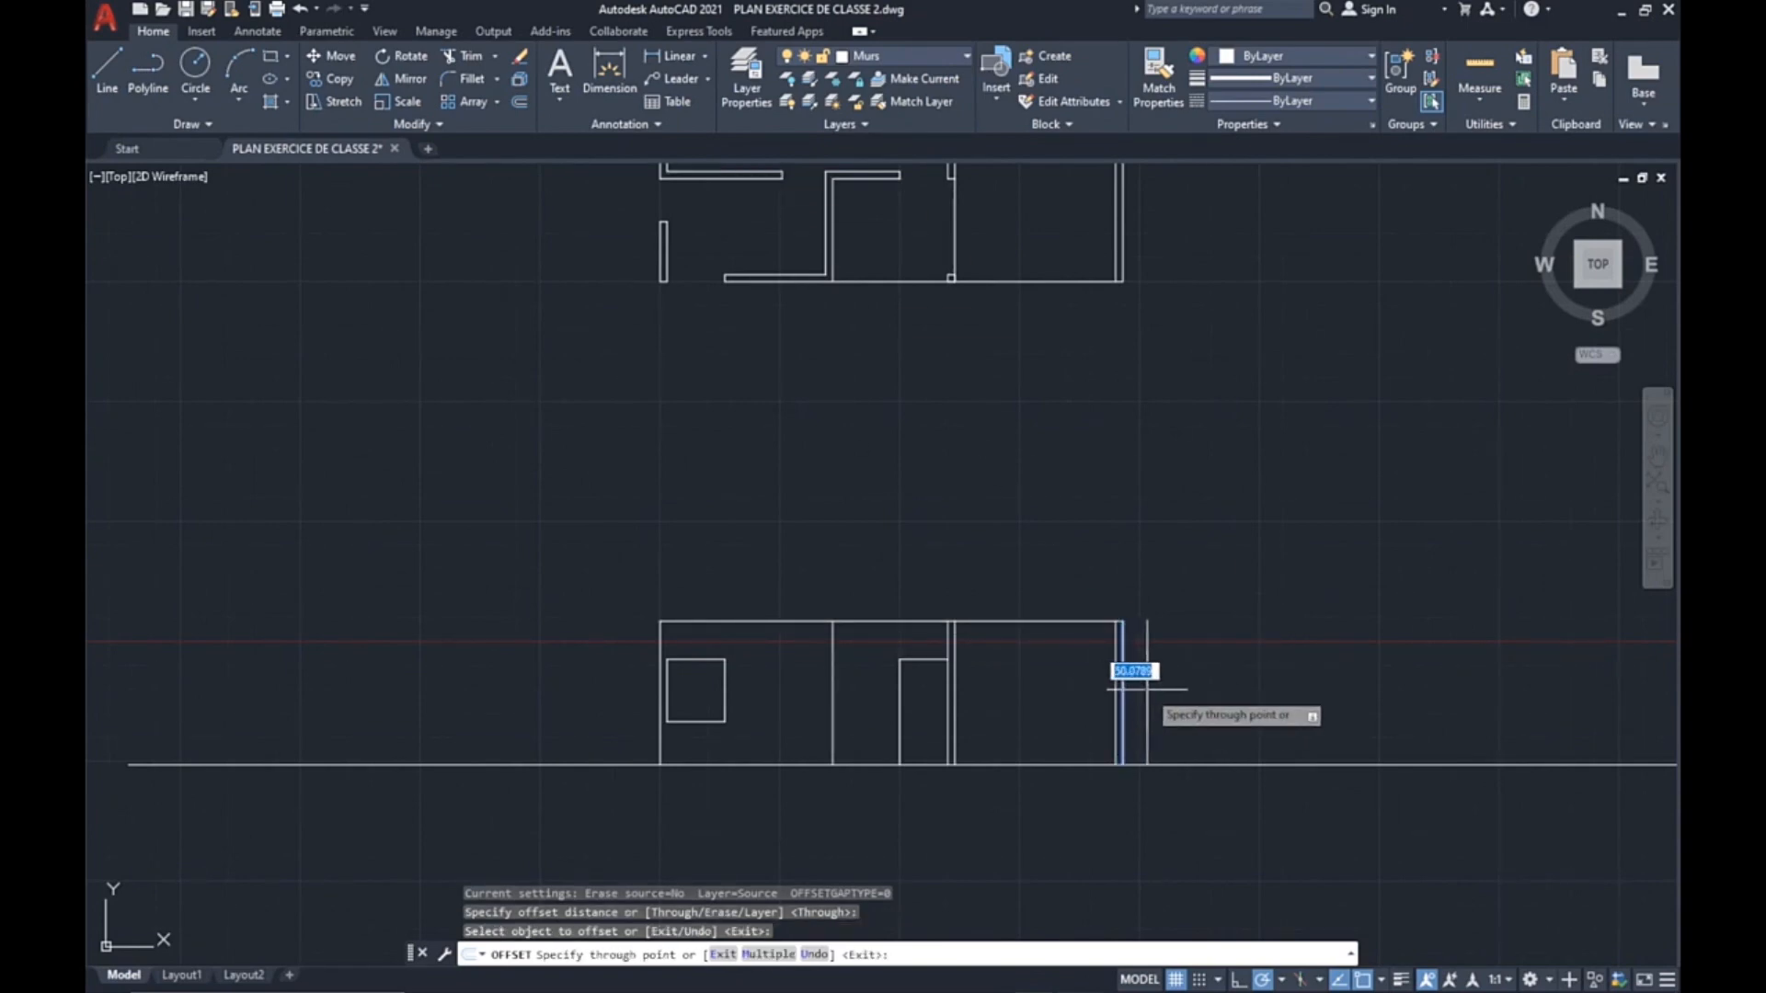
key(Return)
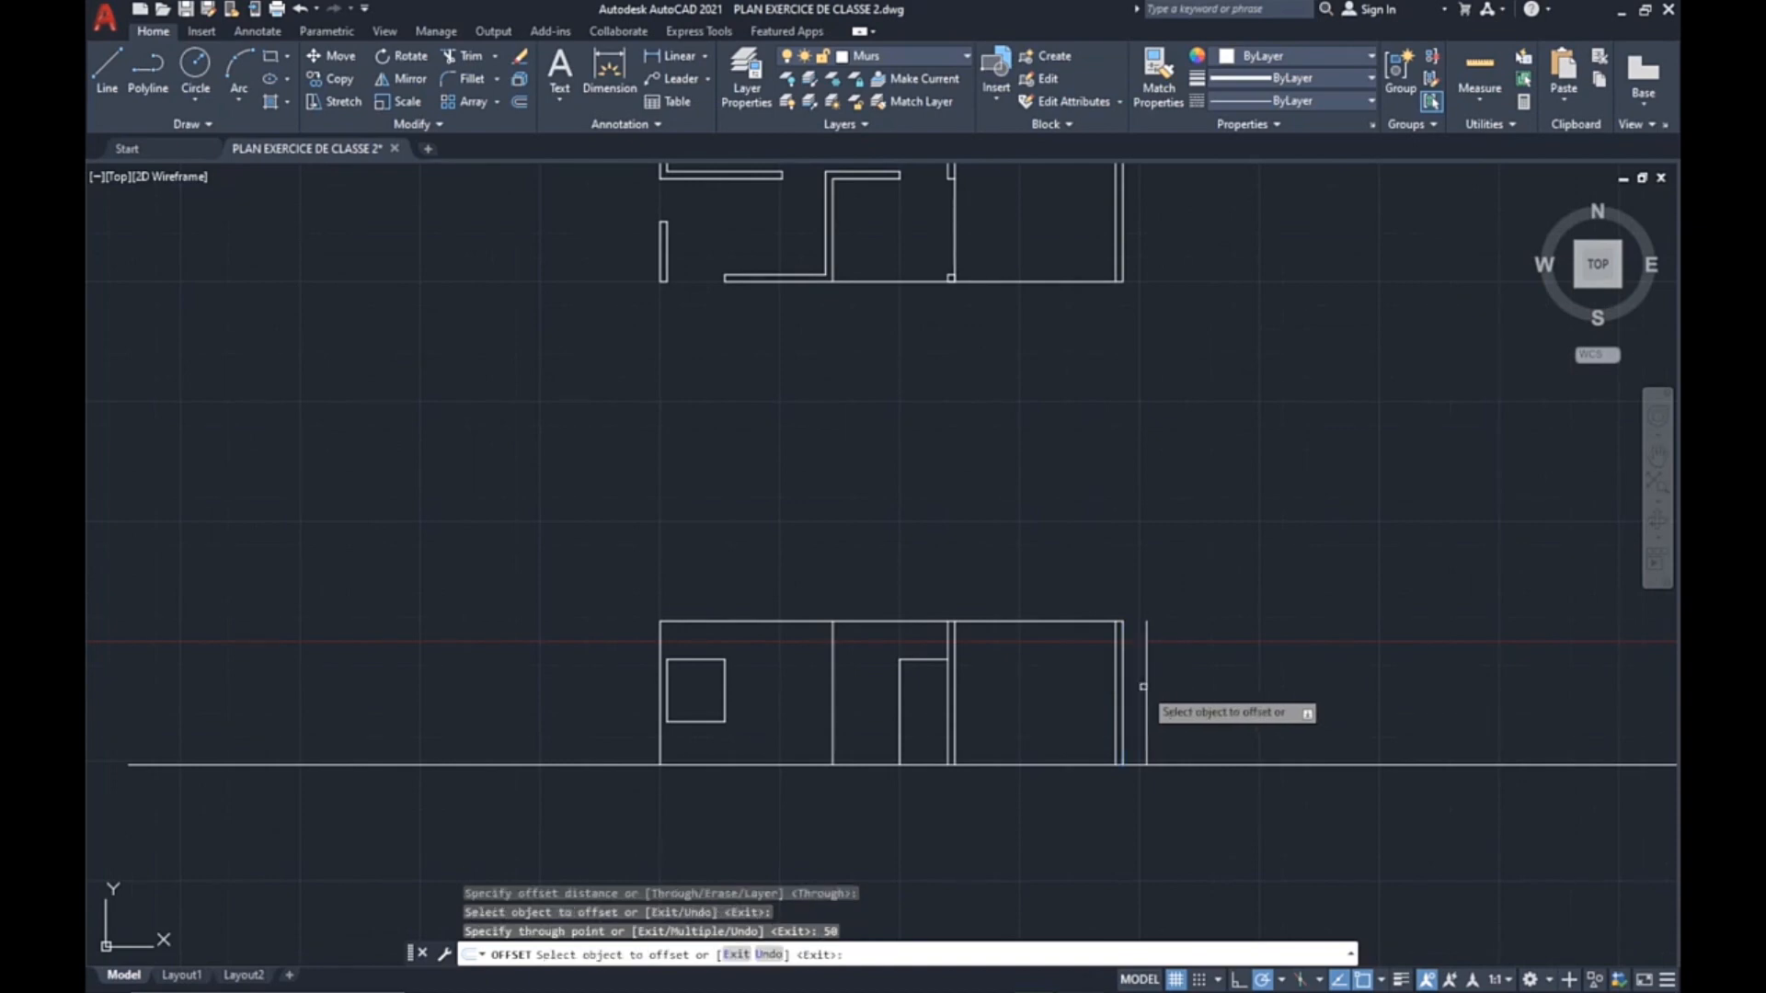
click(663, 642)
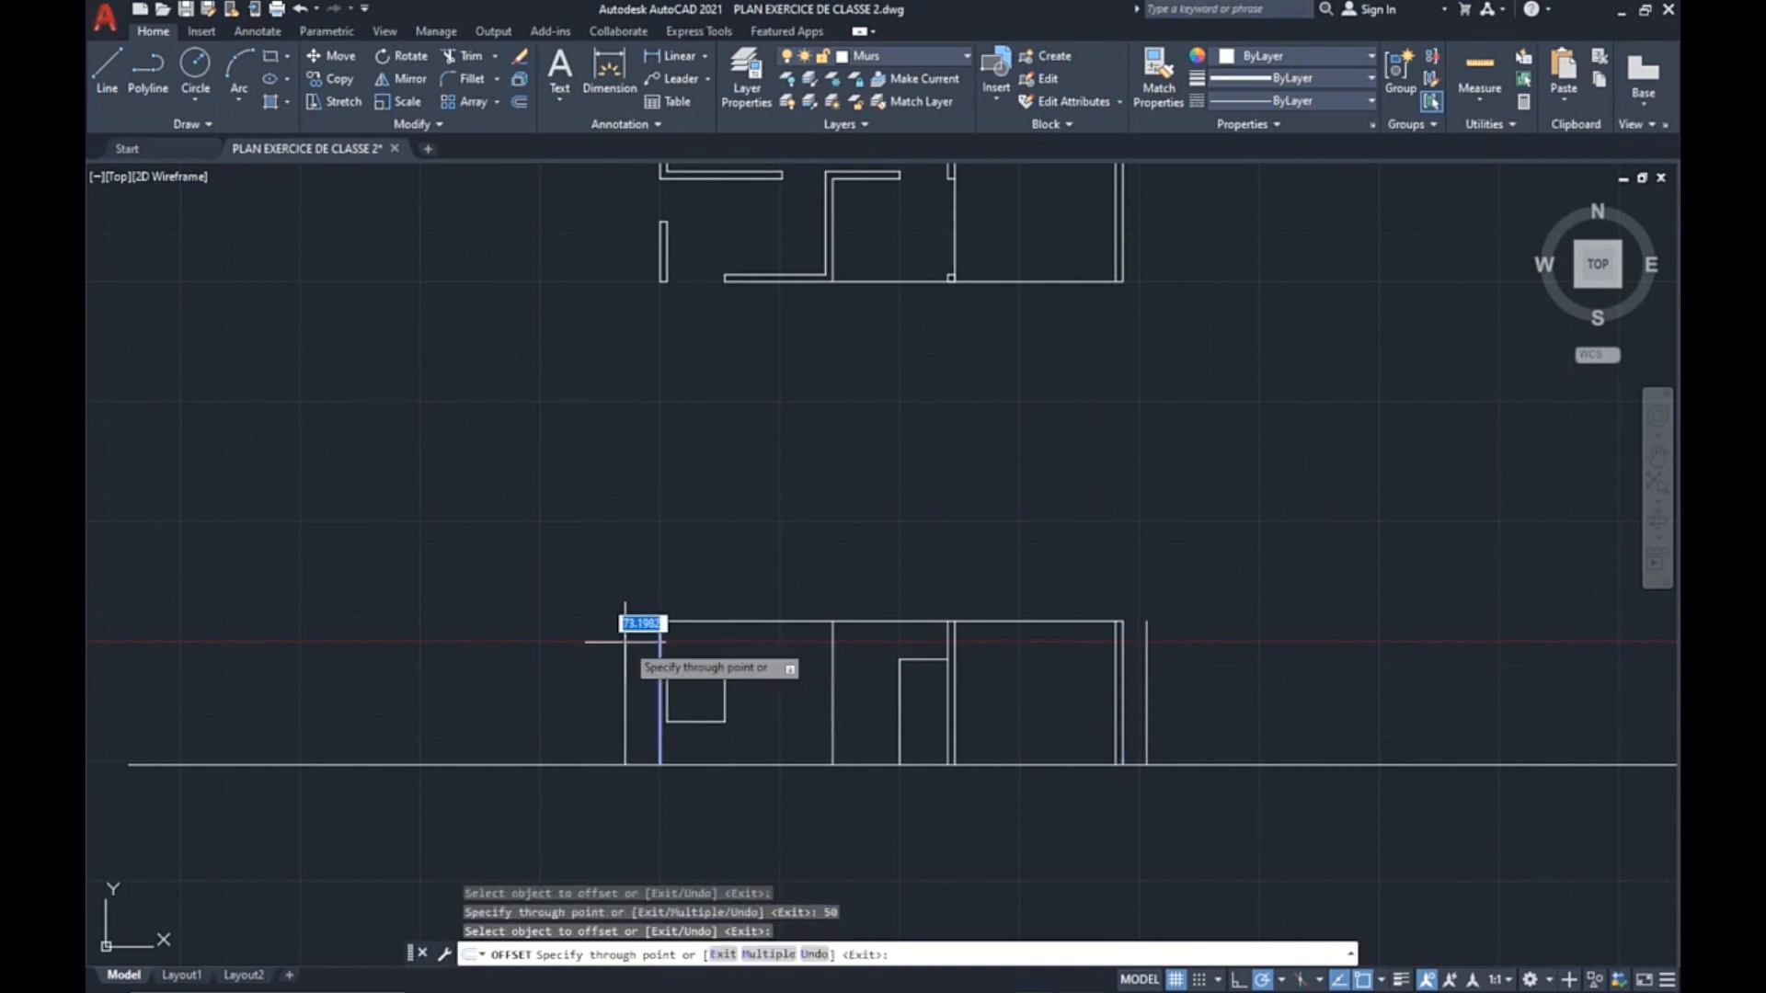
key(Return)
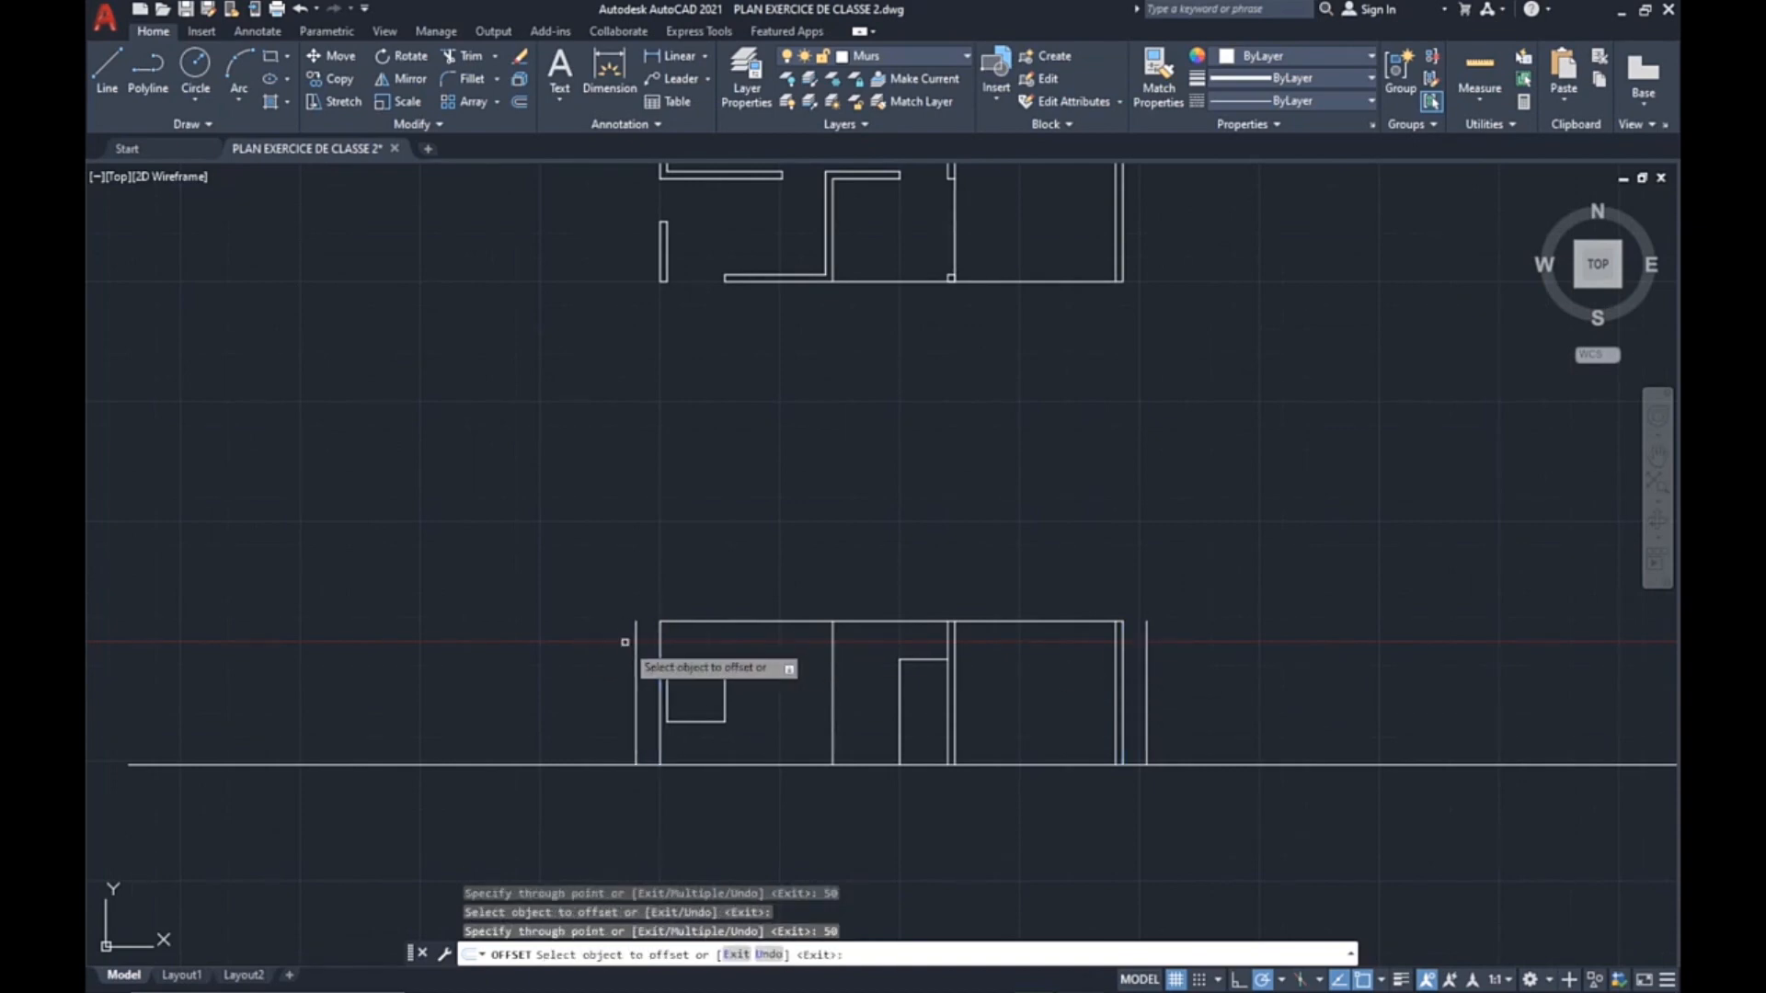
Extend the facade's top line at both ends to meet the overhang lines.
click(495, 57)
click(469, 109)
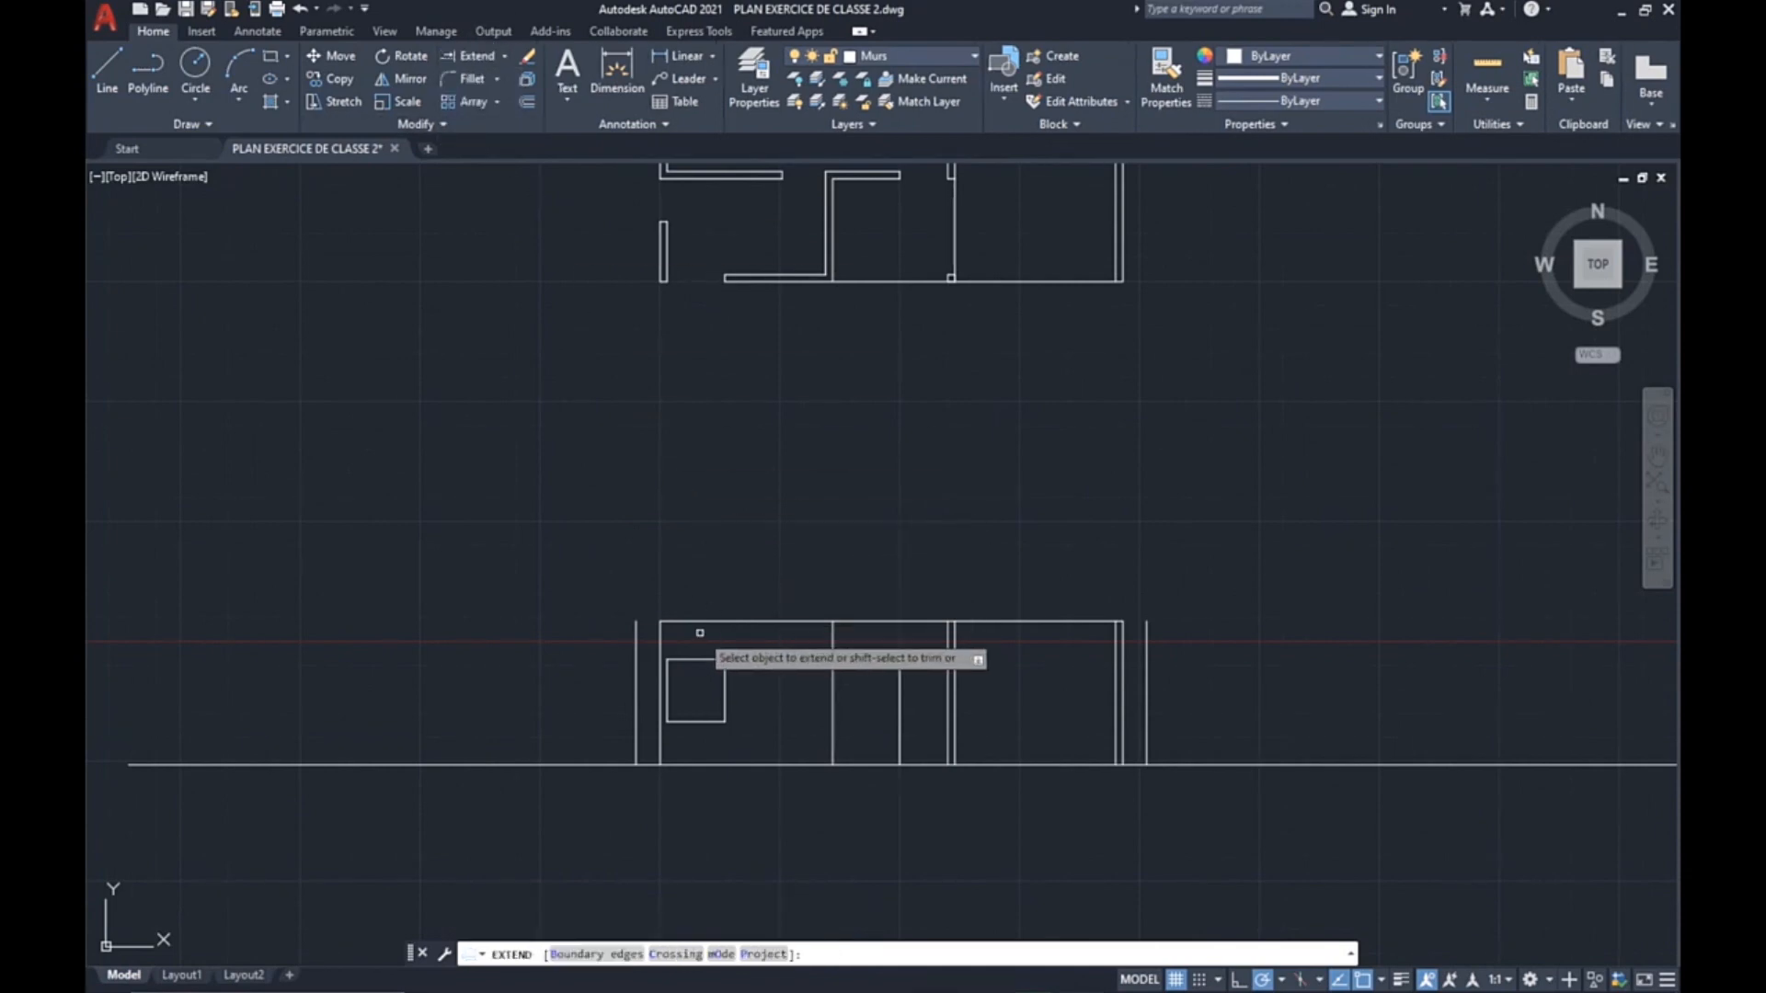
click(670, 624)
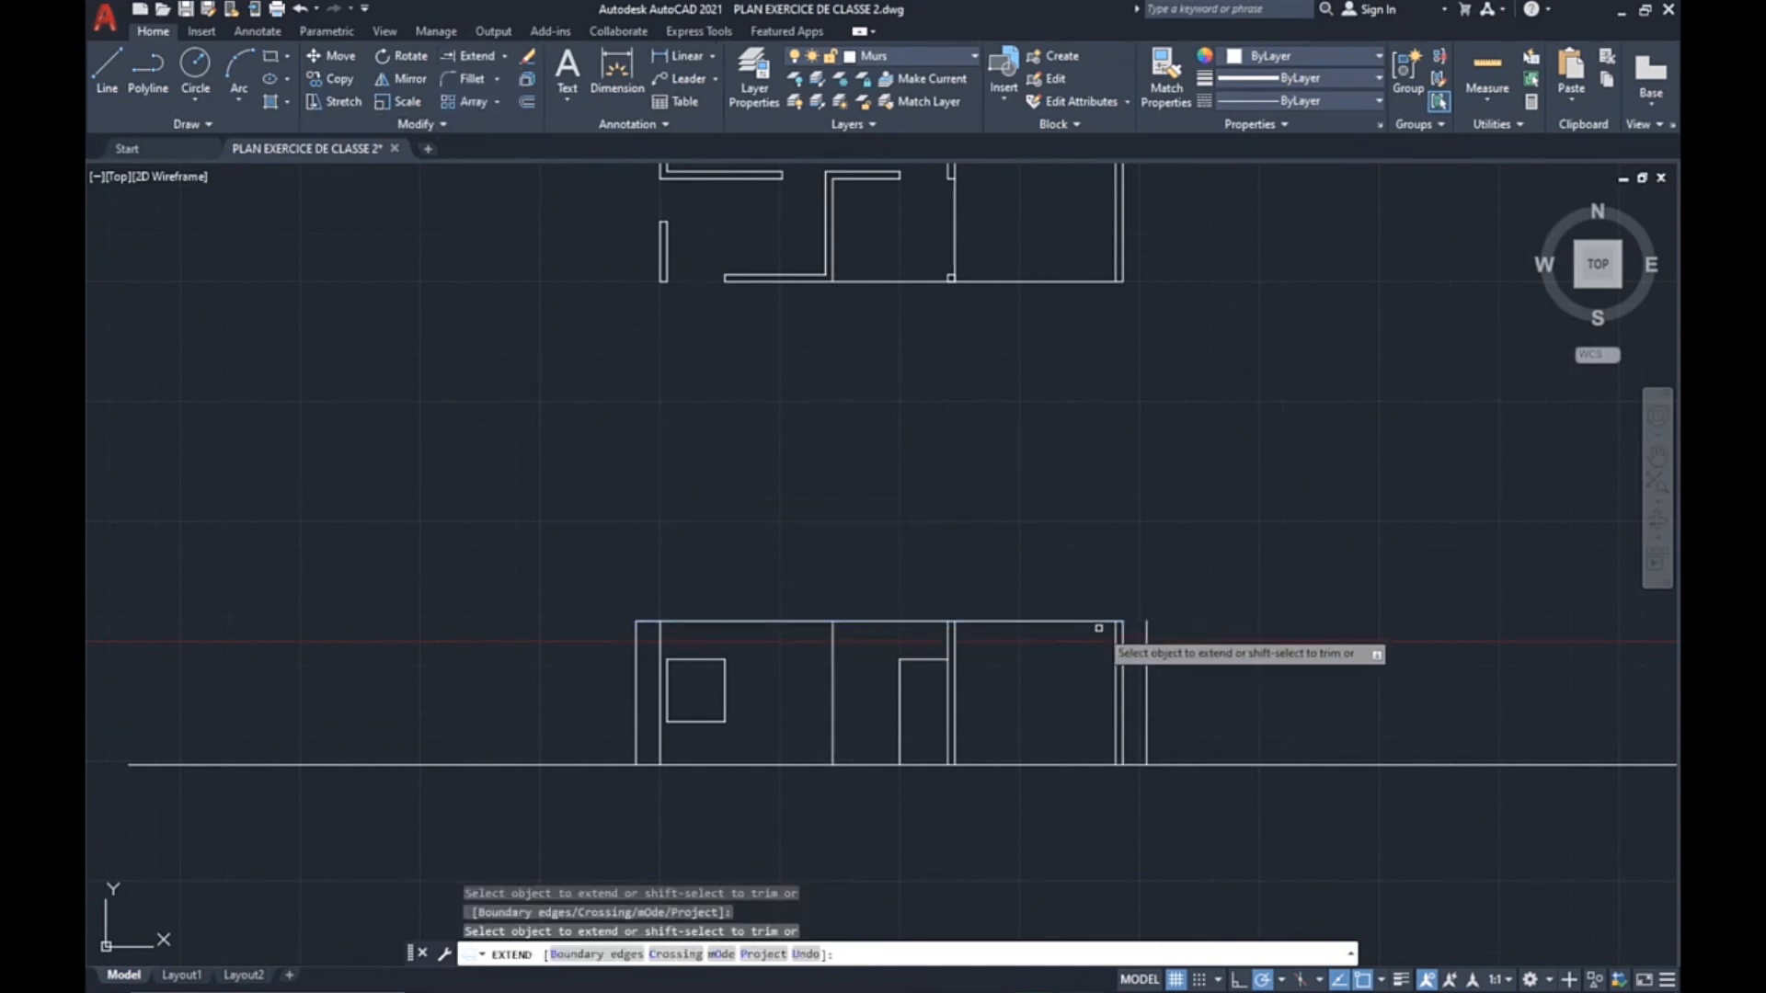
Trim away the two vertical overhang guide lines below the extended top line.
click(504, 58)
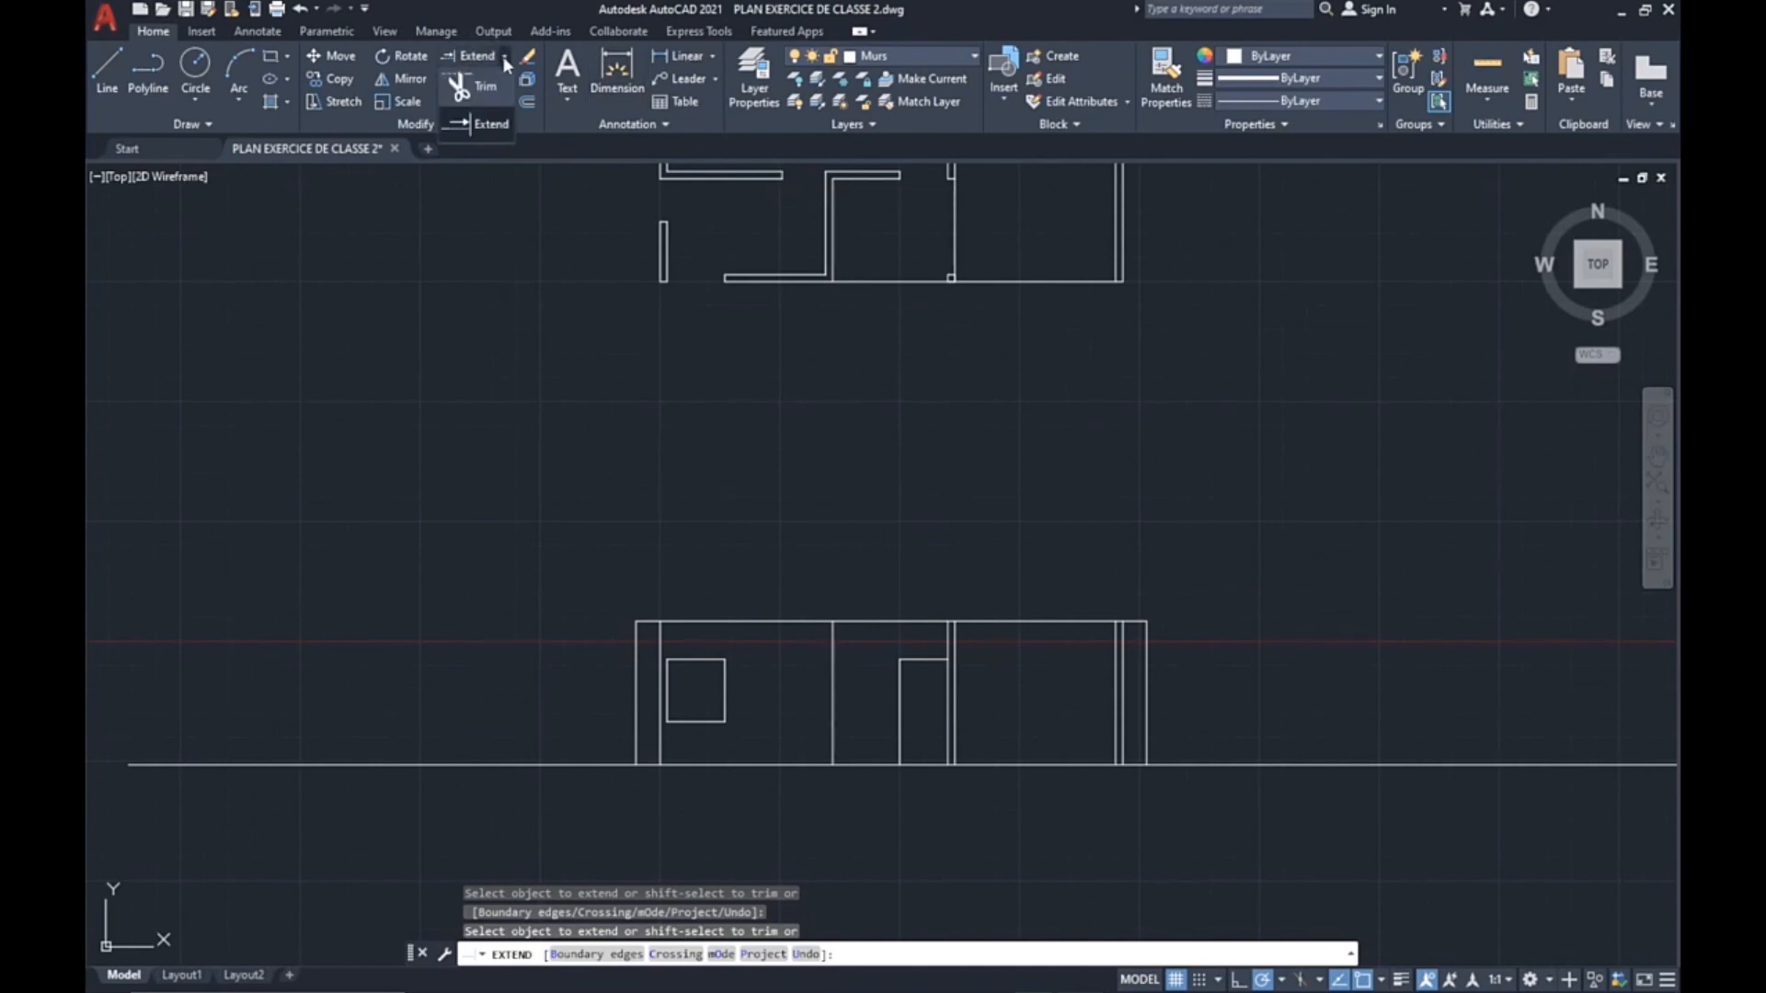
click(474, 90)
drag(643, 689, 622, 681)
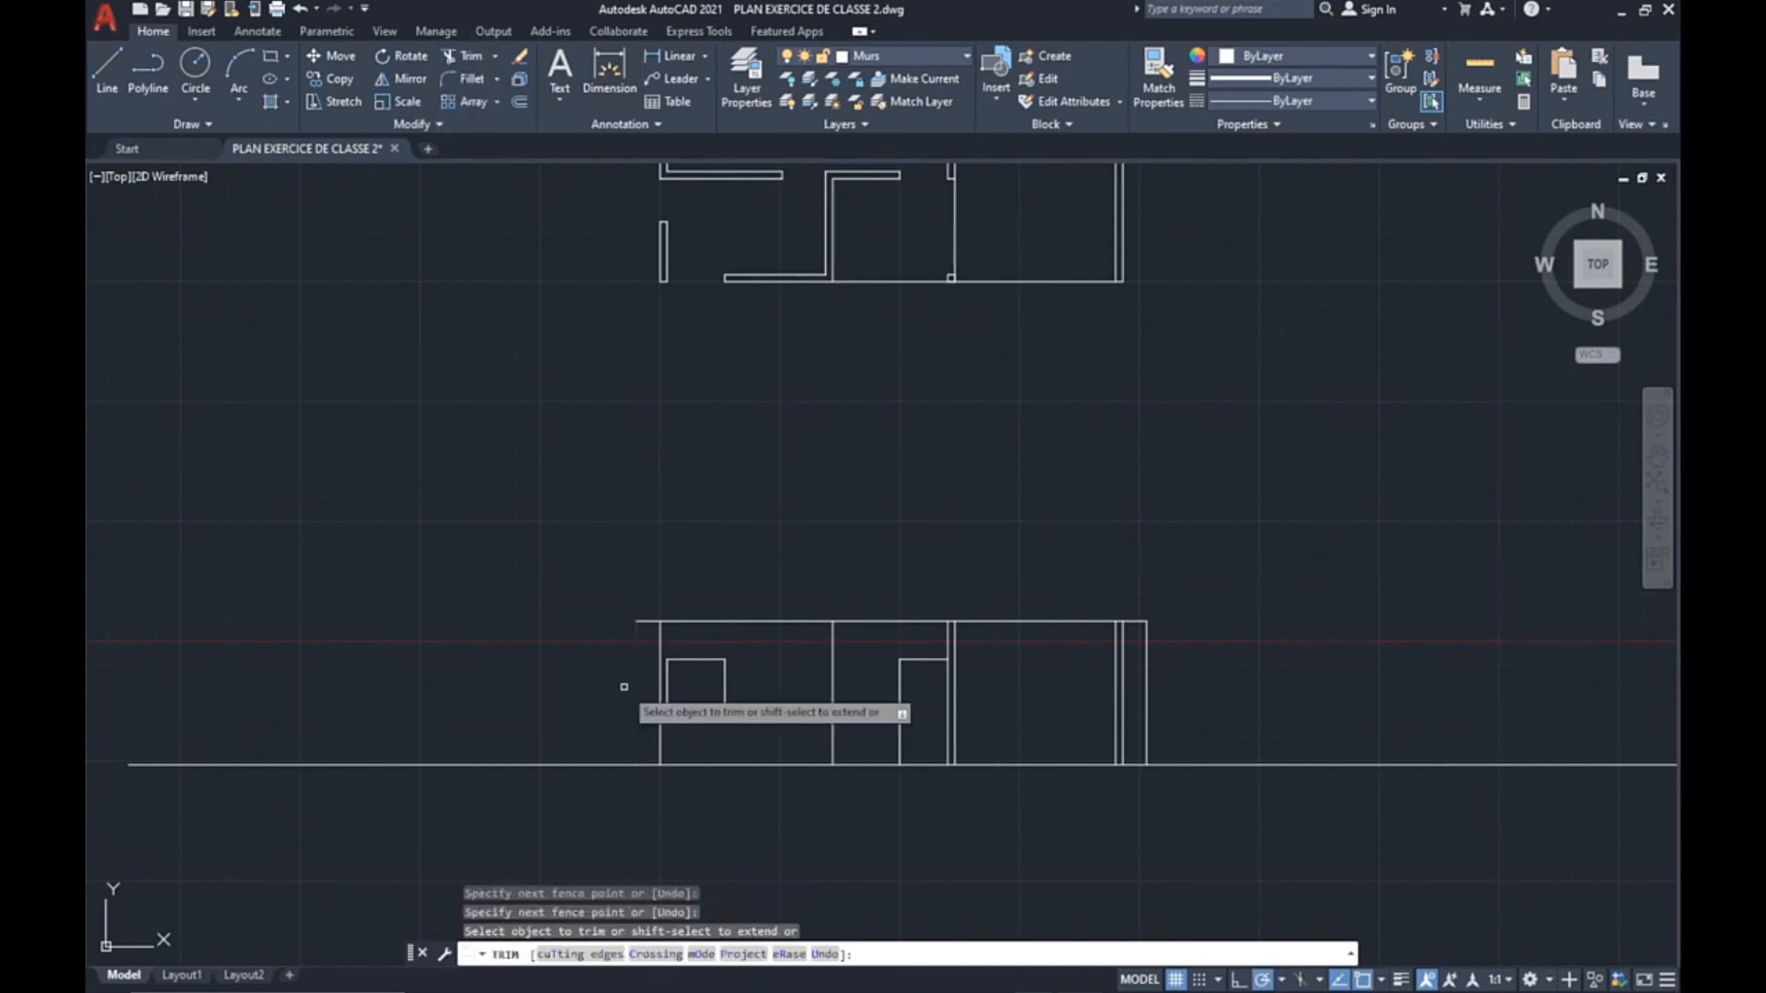
click(1150, 670)
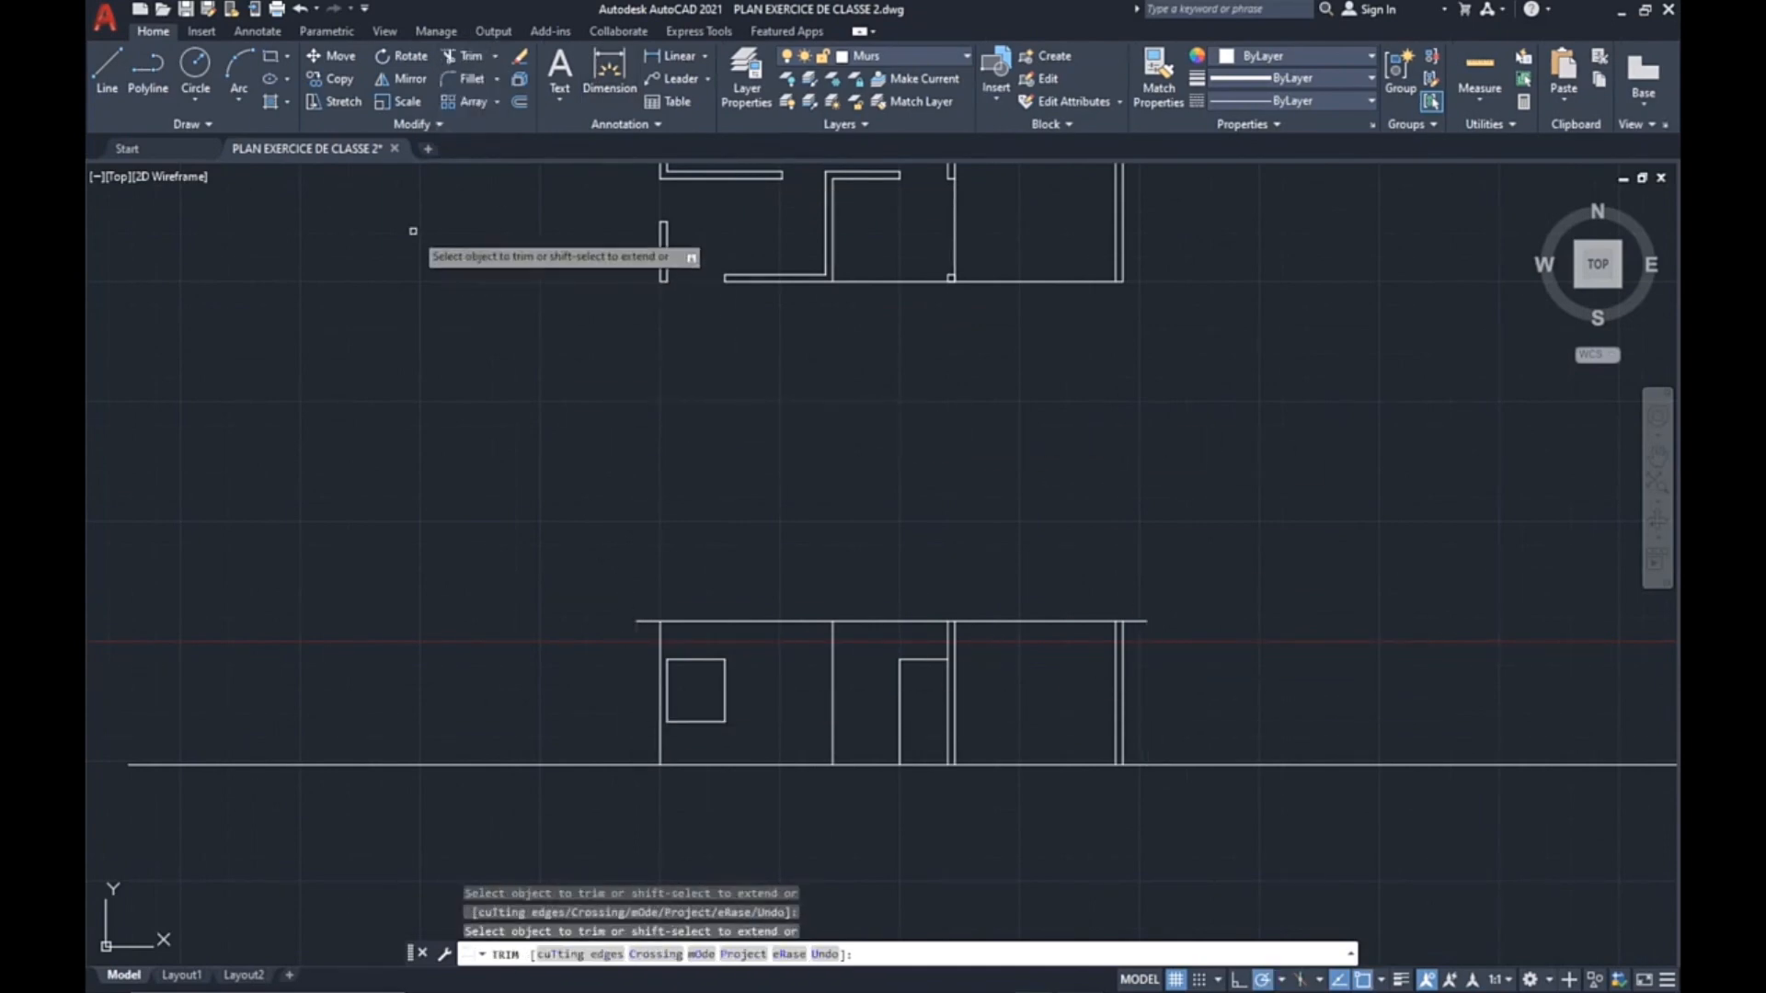
Offset the extended top line upward by 44 to form the roof slab's upper edge.
click(521, 103)
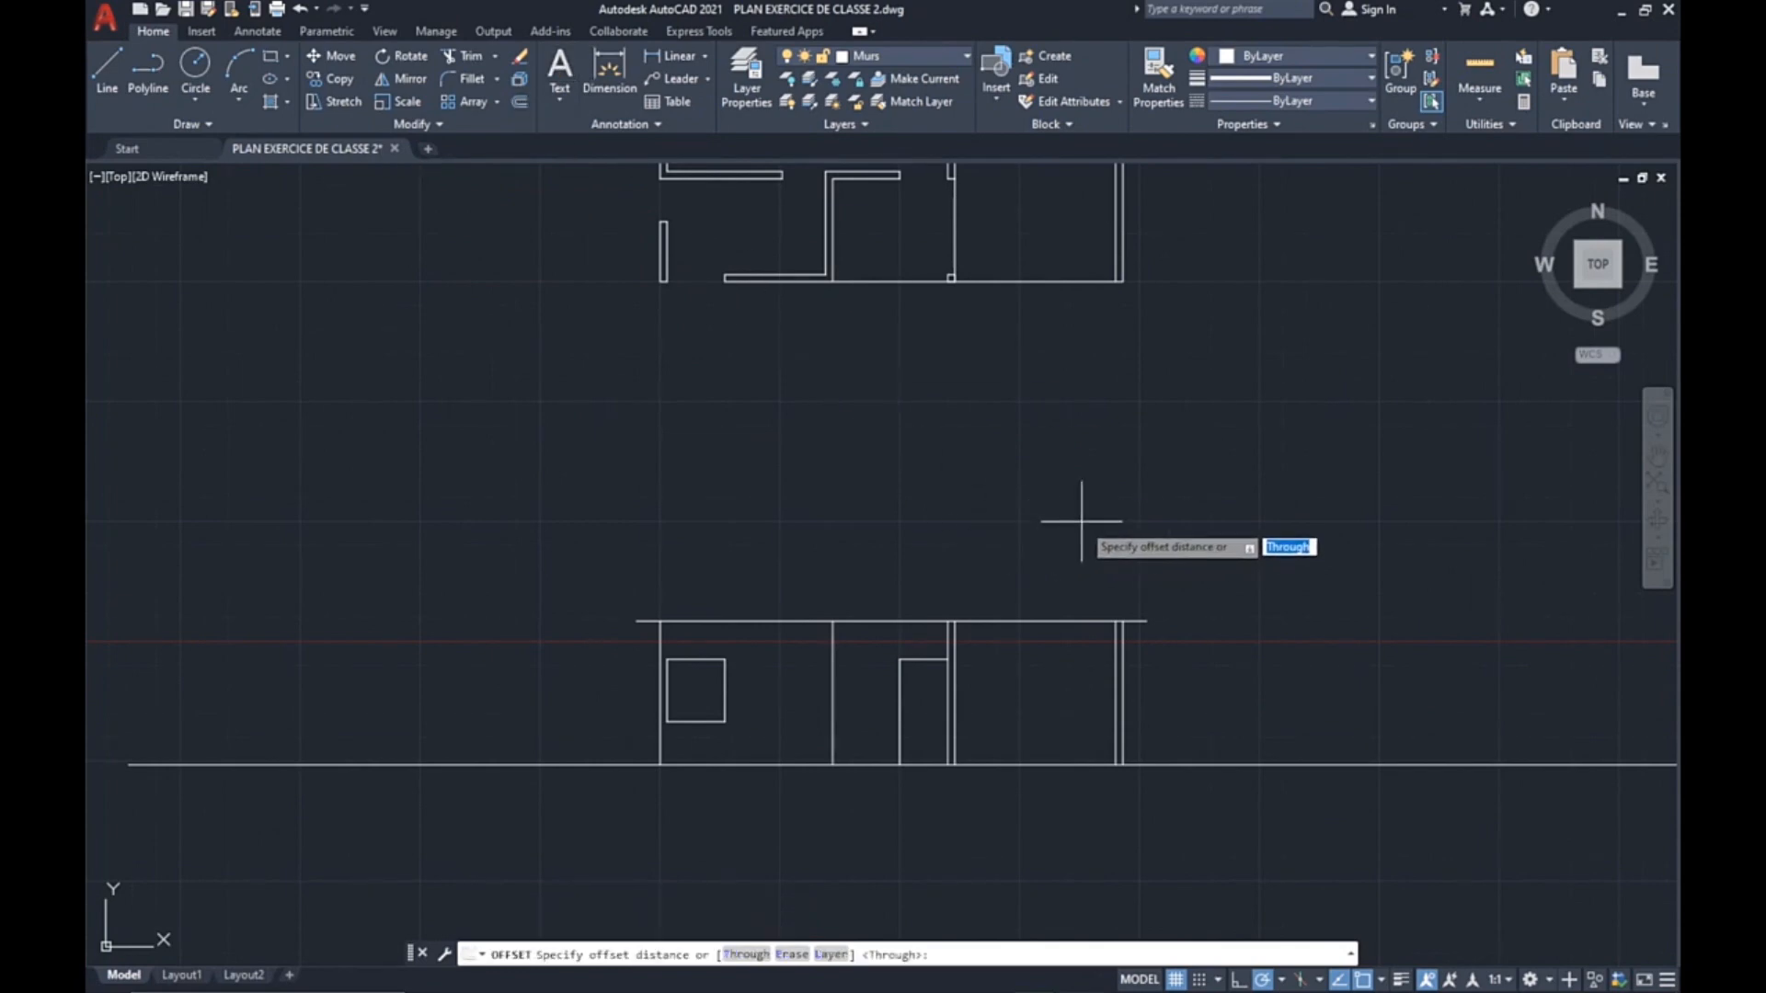
key(Return)
click(1136, 621)
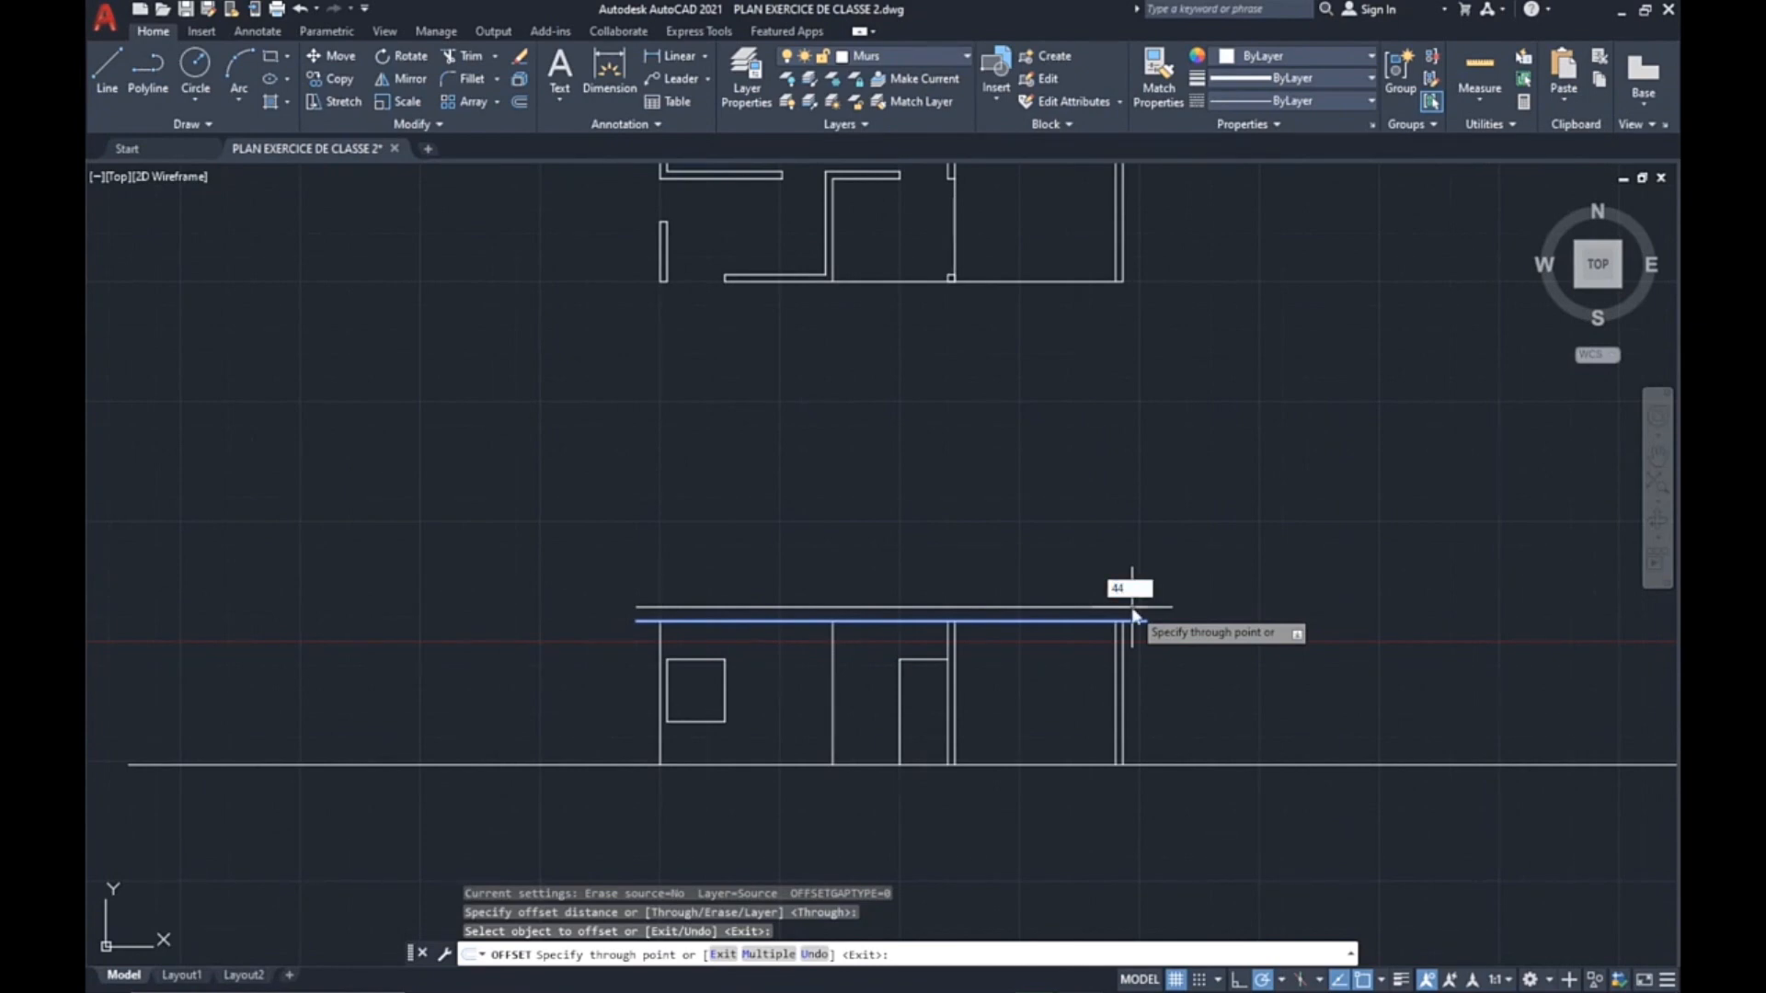
key(Return)
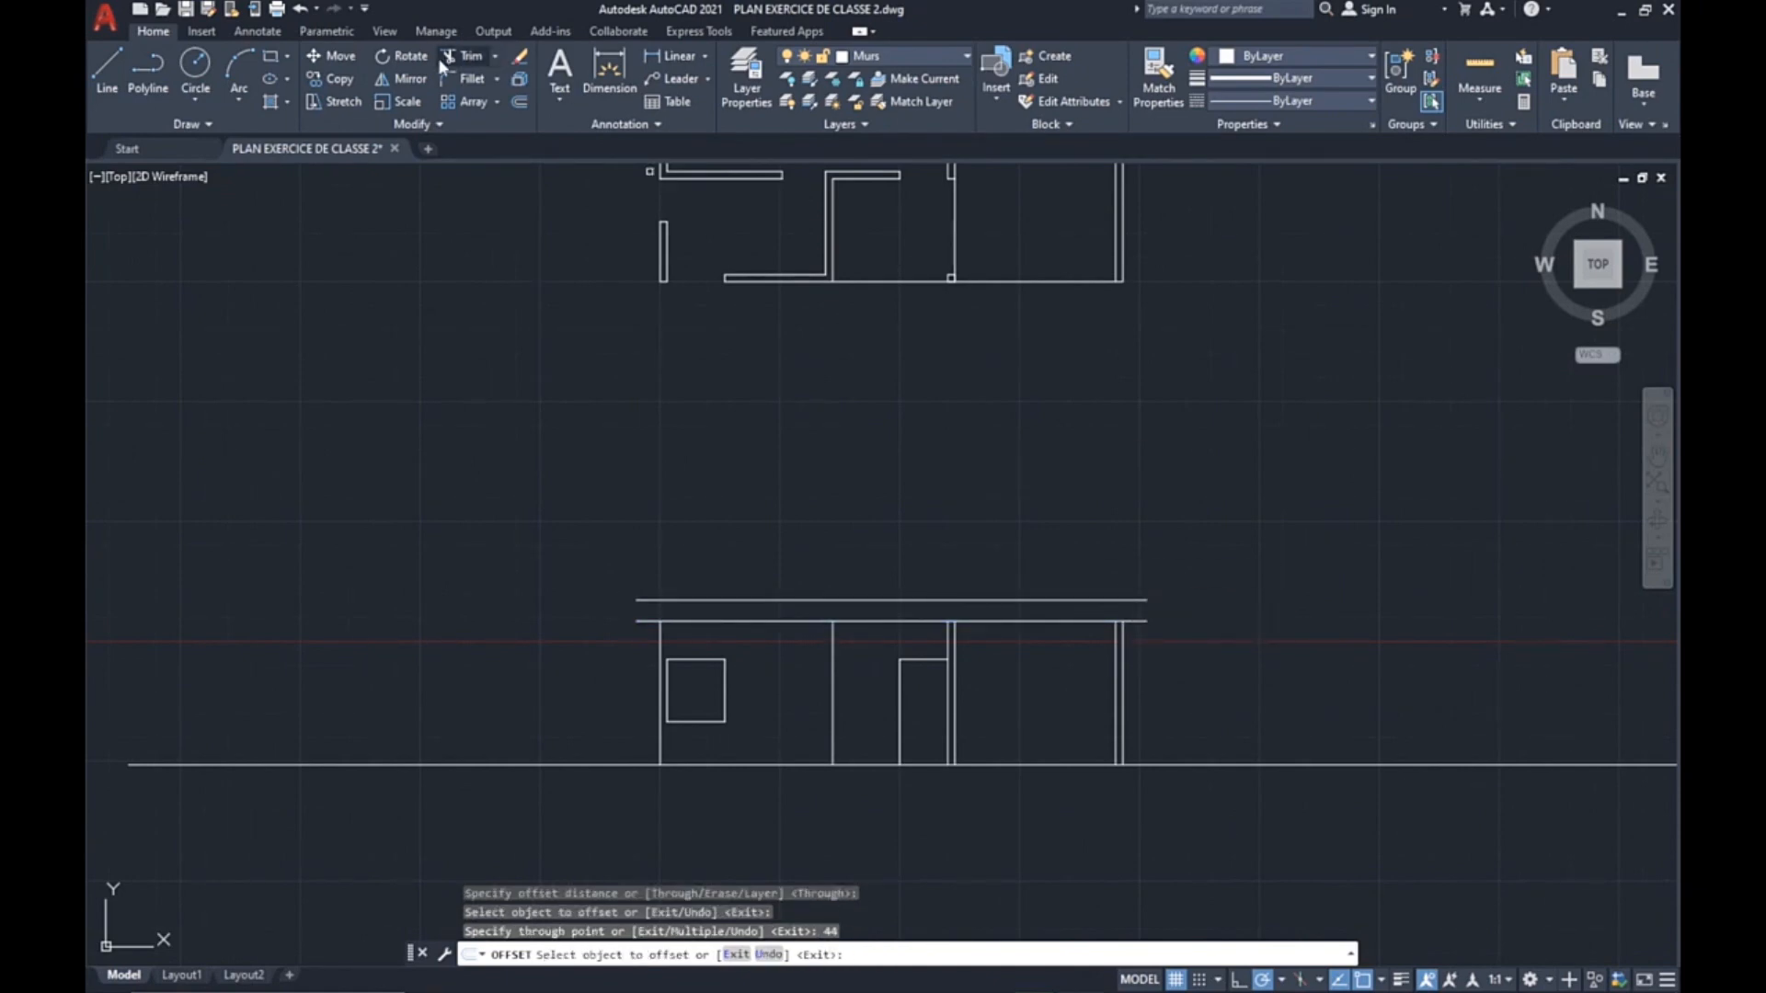
Draw vertical lines between the two roof lines to close both ends of the roof slab.
click(107, 70)
scroll(685, 626, up, 3)
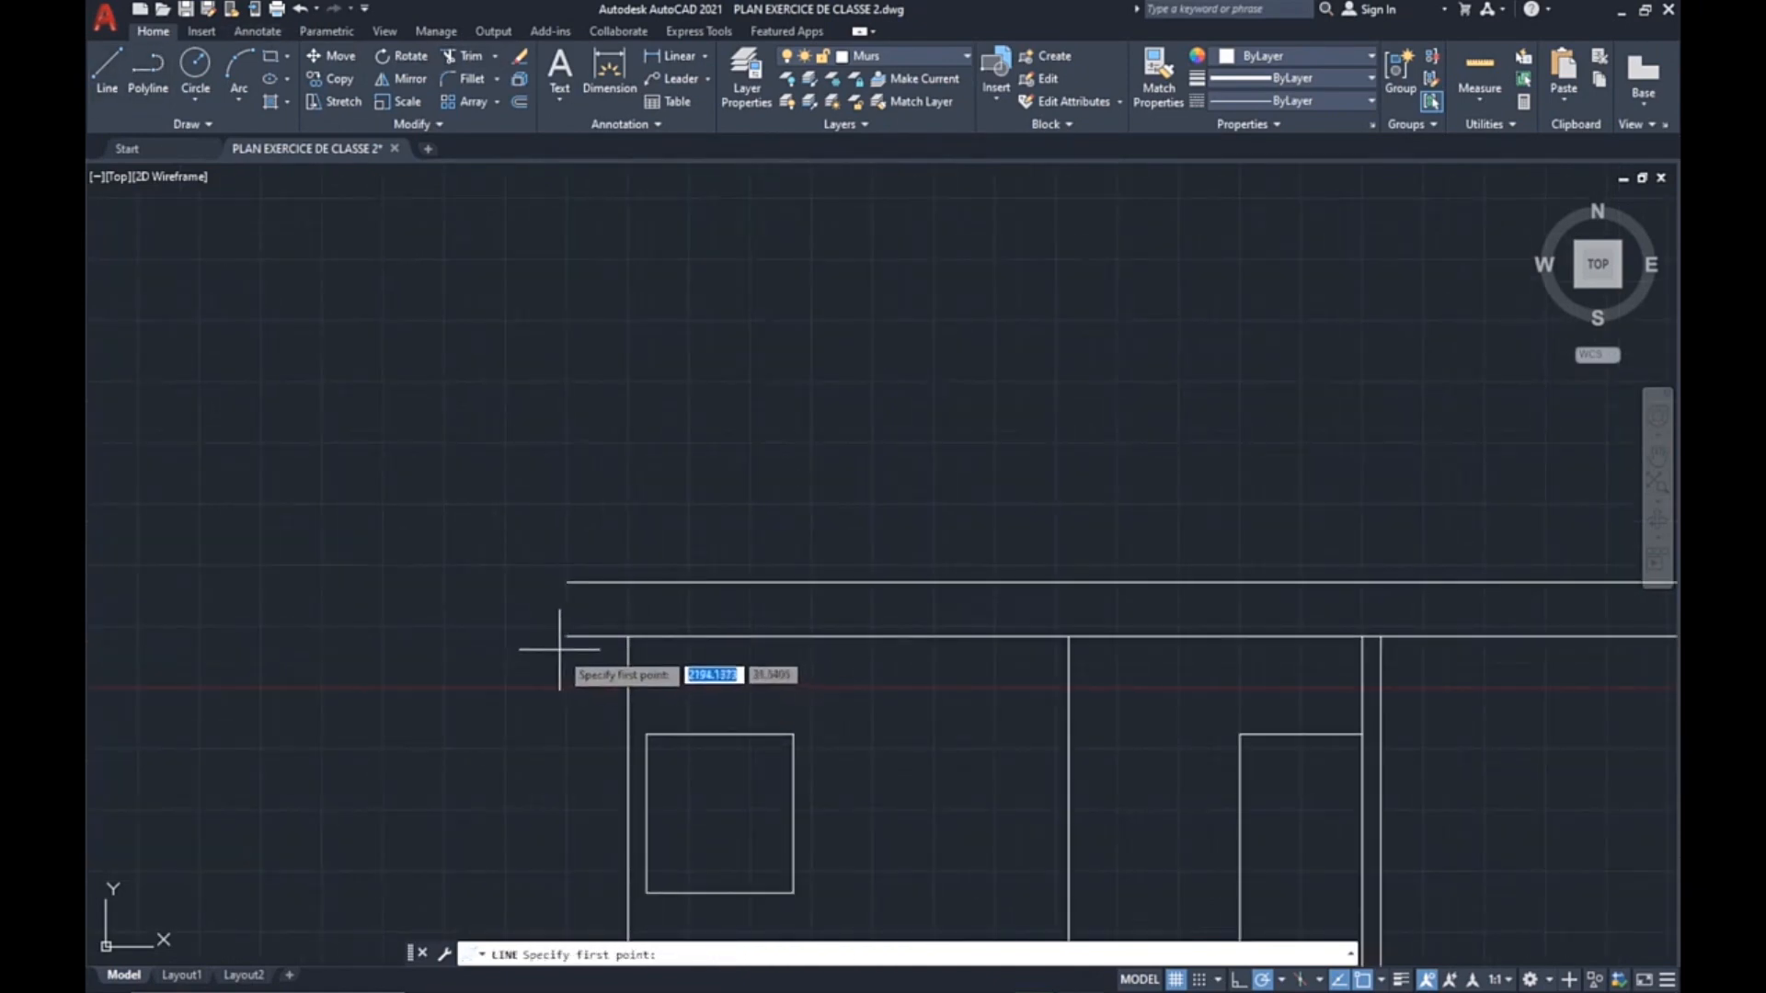
click(568, 635)
click(568, 582)
key(Escape)
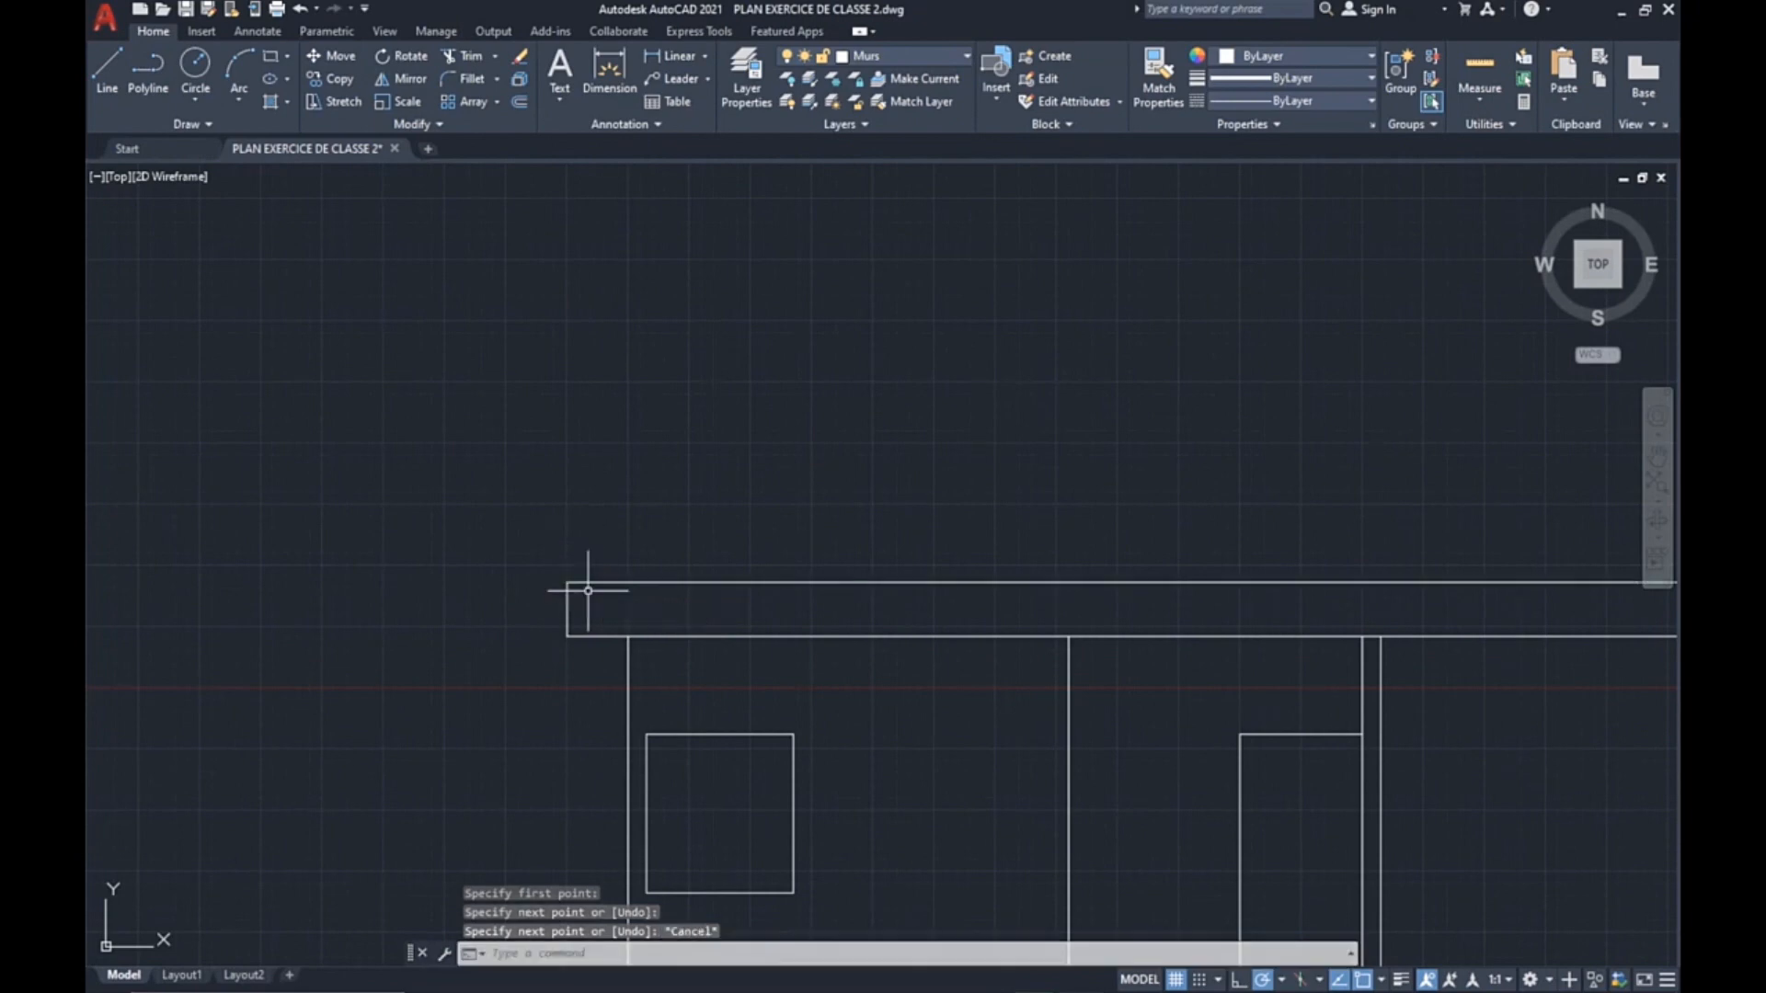
click(106, 66)
scroll(868, 382, down, 3)
scroll(978, 383, up, 6)
click(973, 375)
click(973, 290)
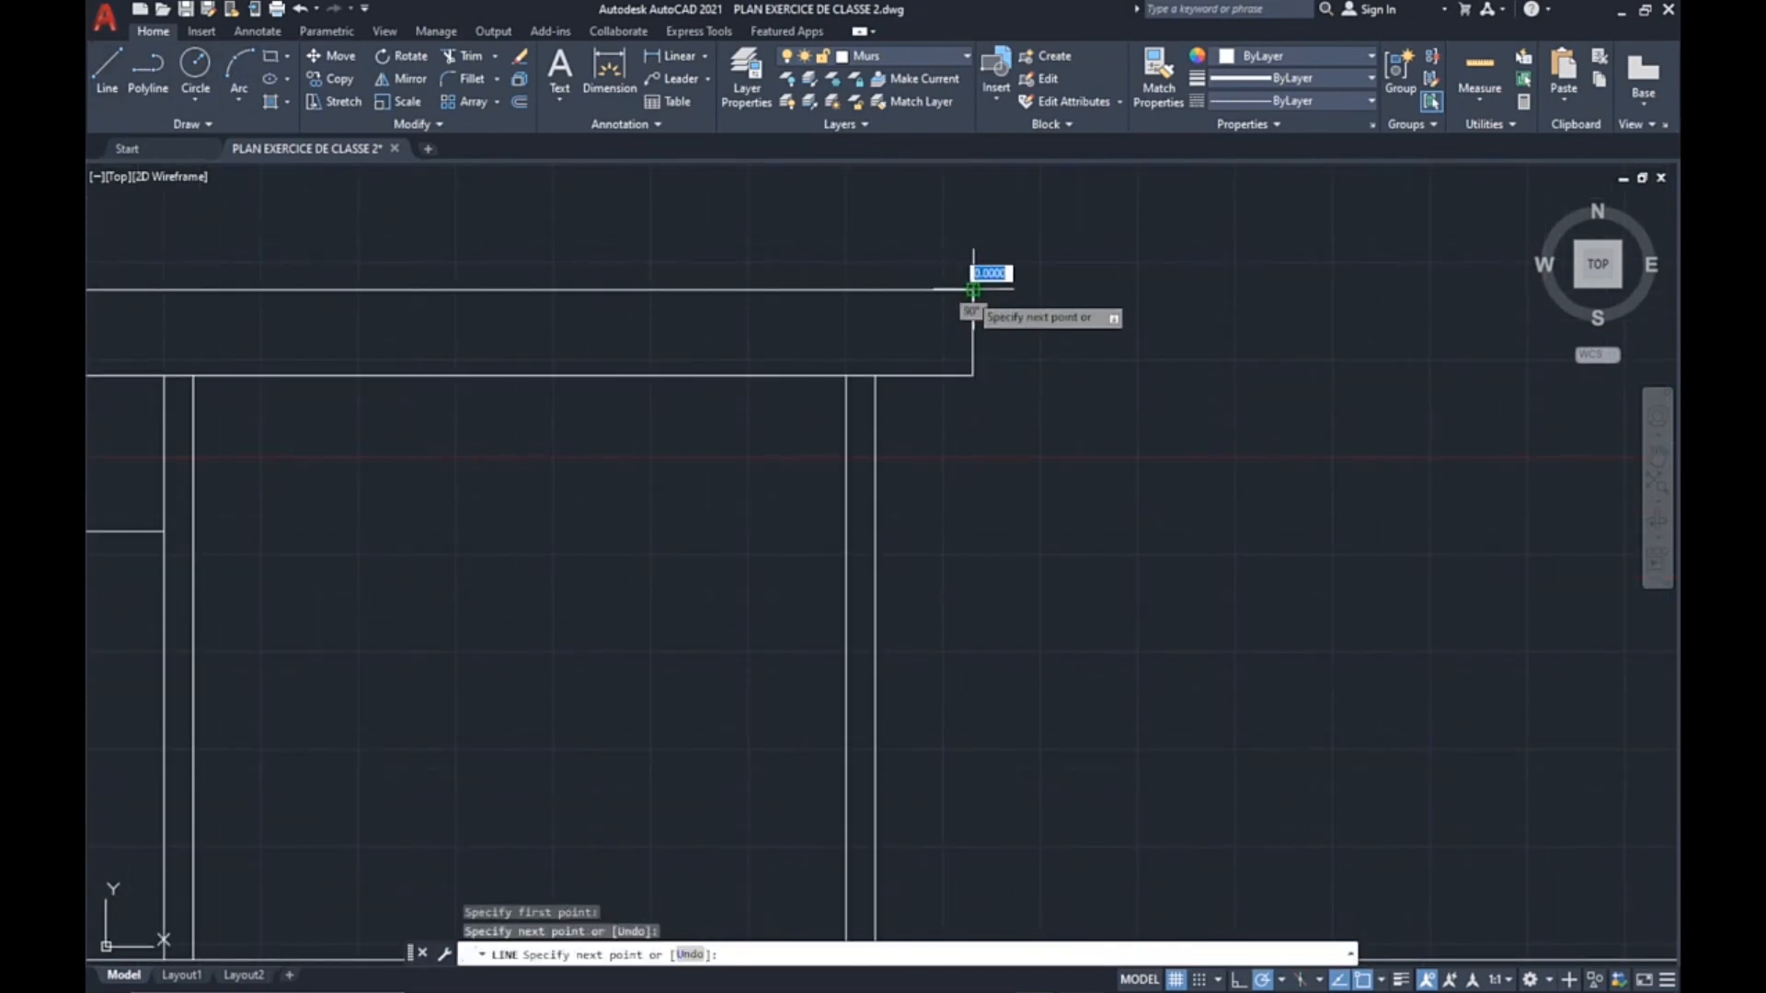
key(Escape)
Examine the complete front elevation and its alignment with the floor plan above it.
scroll(919, 515, down, 4)
middle_drag(839, 556, 1055, 497)
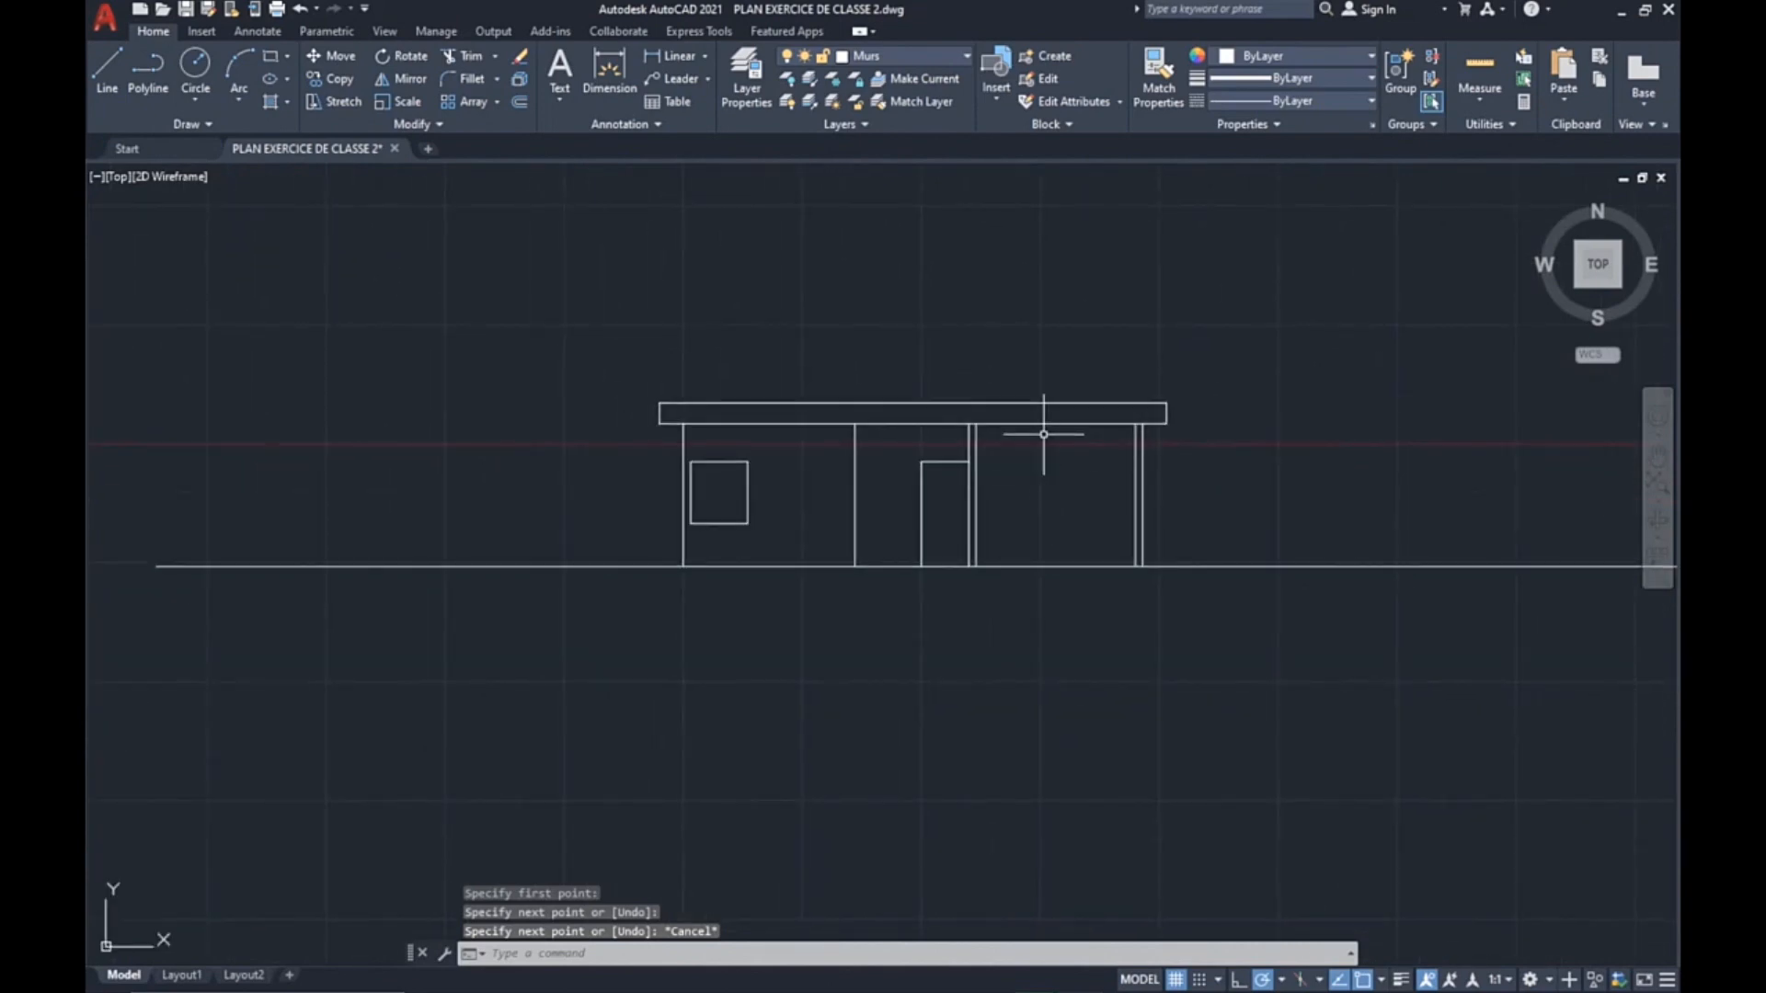
scroll(1019, 475, up, 2)
middle_drag(678, 465, 781, 489)
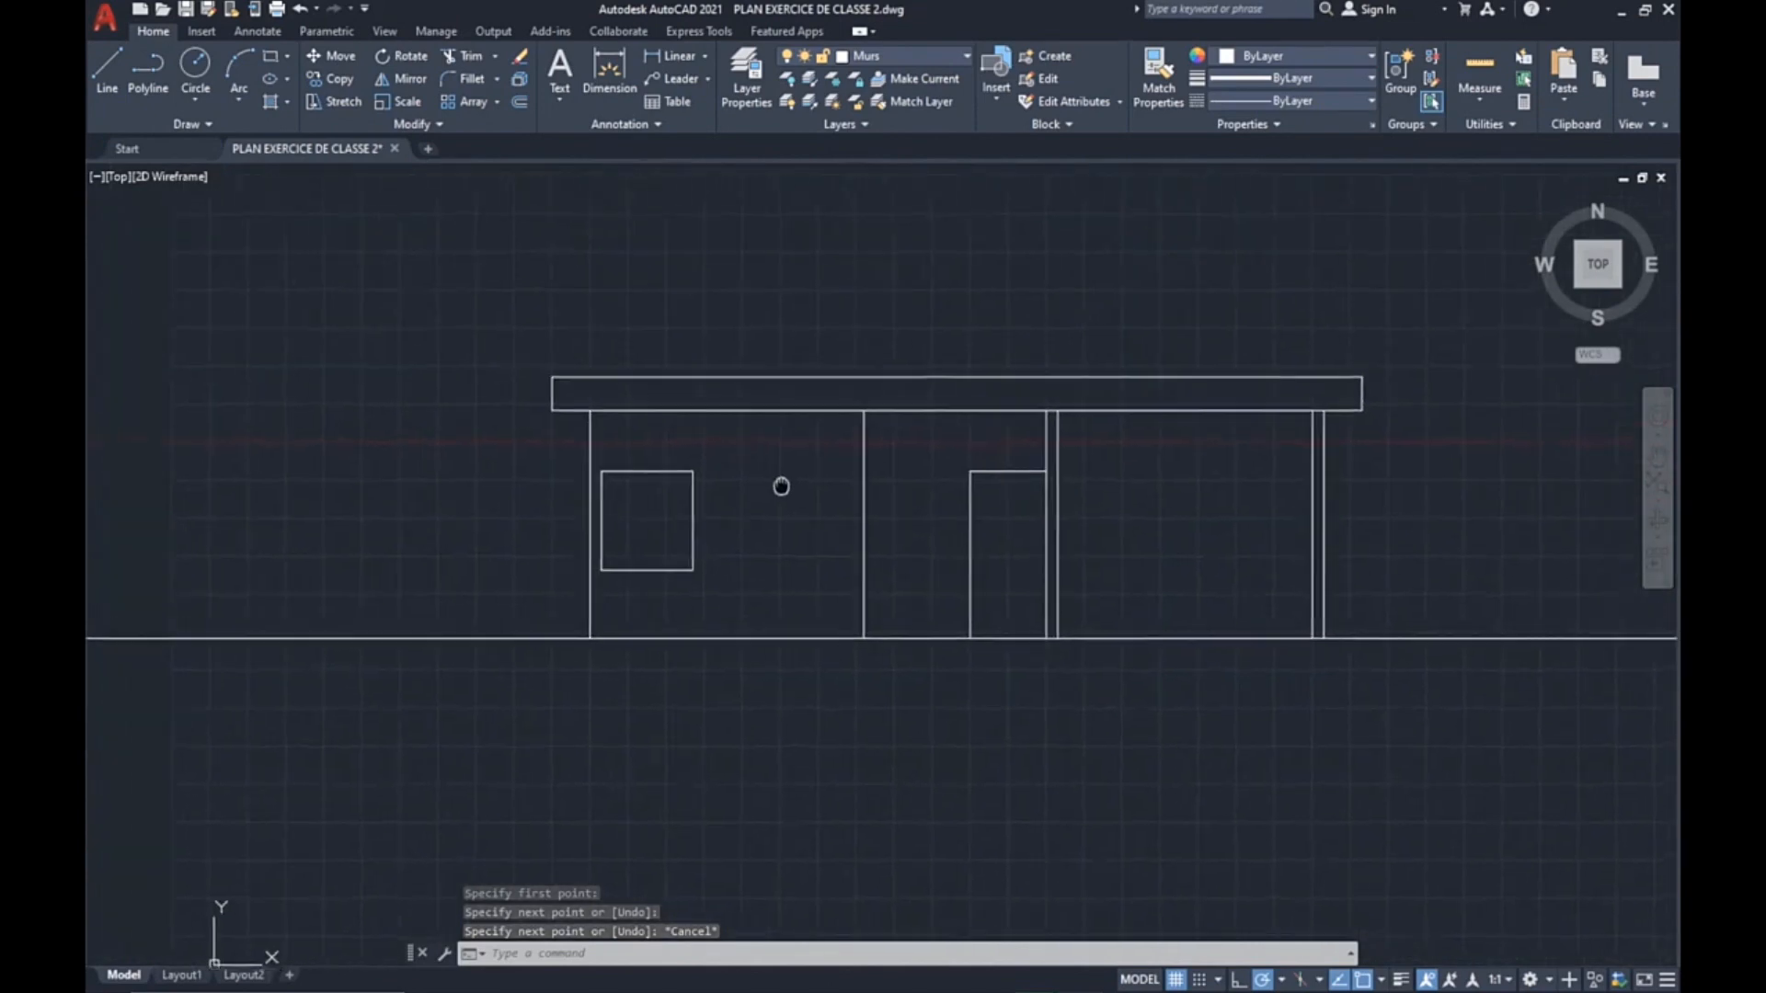
scroll(809, 479, down, 2)
mouse_move(791, 353)
middle_down()
mouse_move(941, 442)
mouse_move(800, 560)
middle_up()
scroll(1225, 547, down, 2)
middle_drag(1224, 547, 1112, 584)
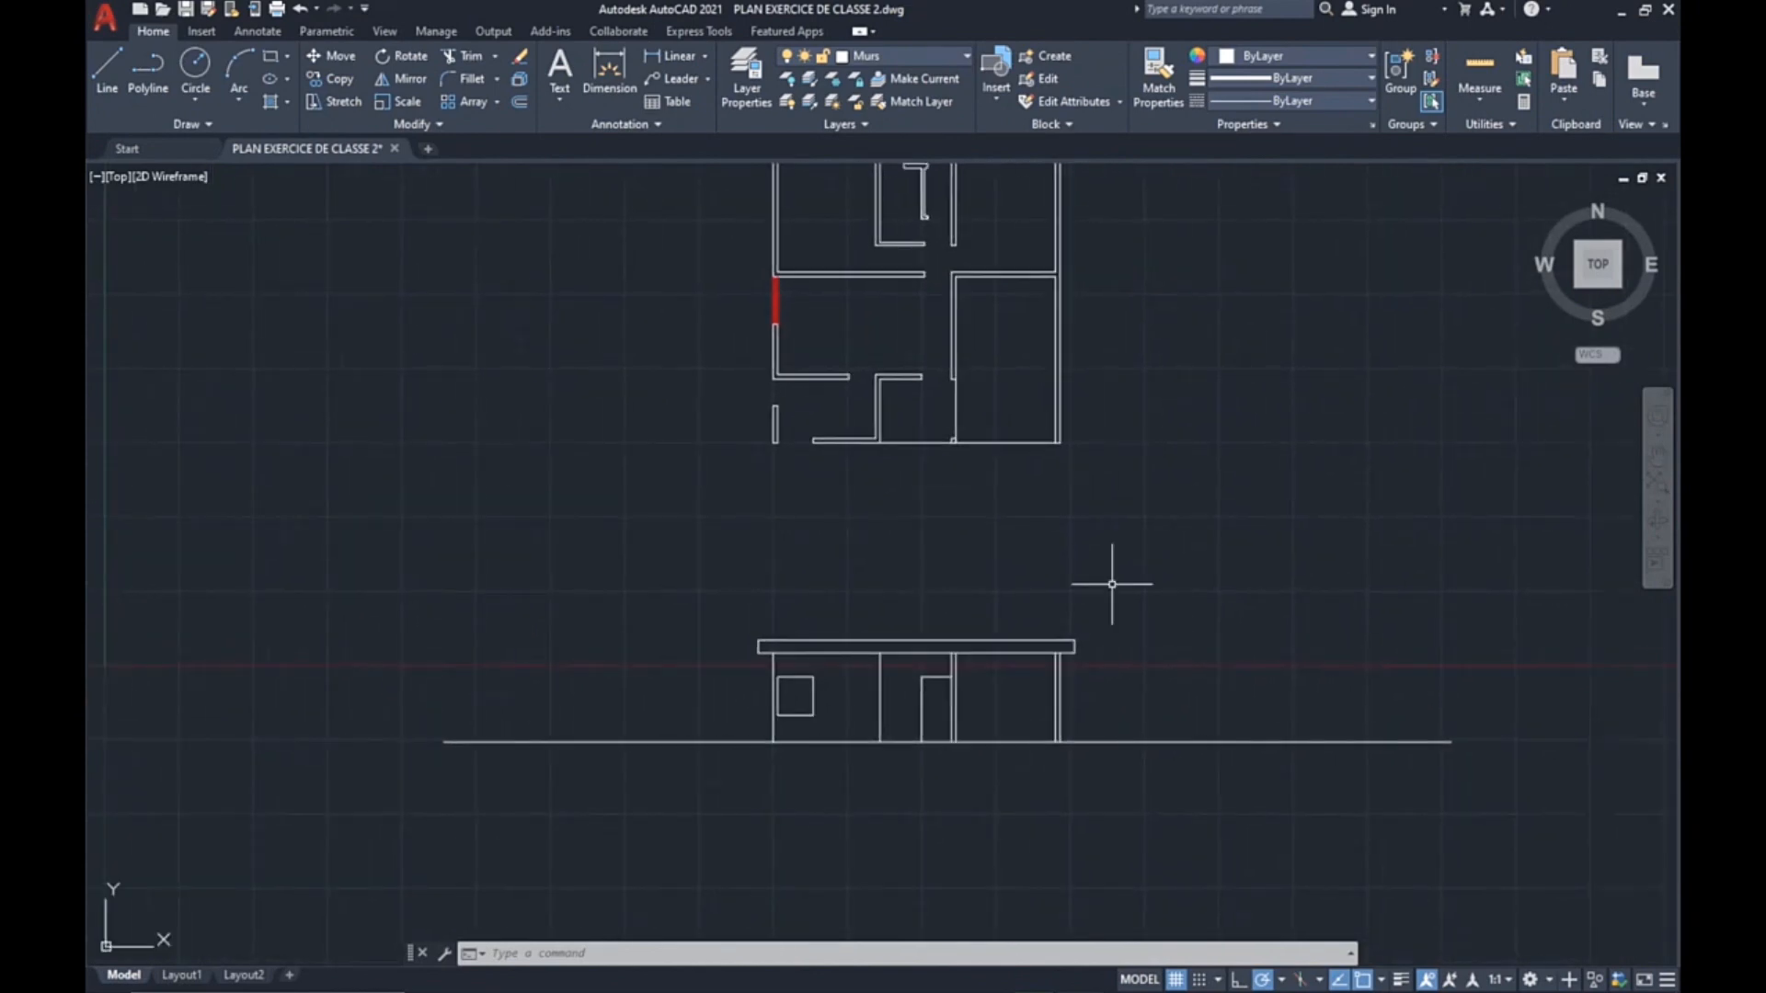
Turn on the FENETRE window layer and the annotation layer in the layer properties.
click(747, 78)
click(308, 189)
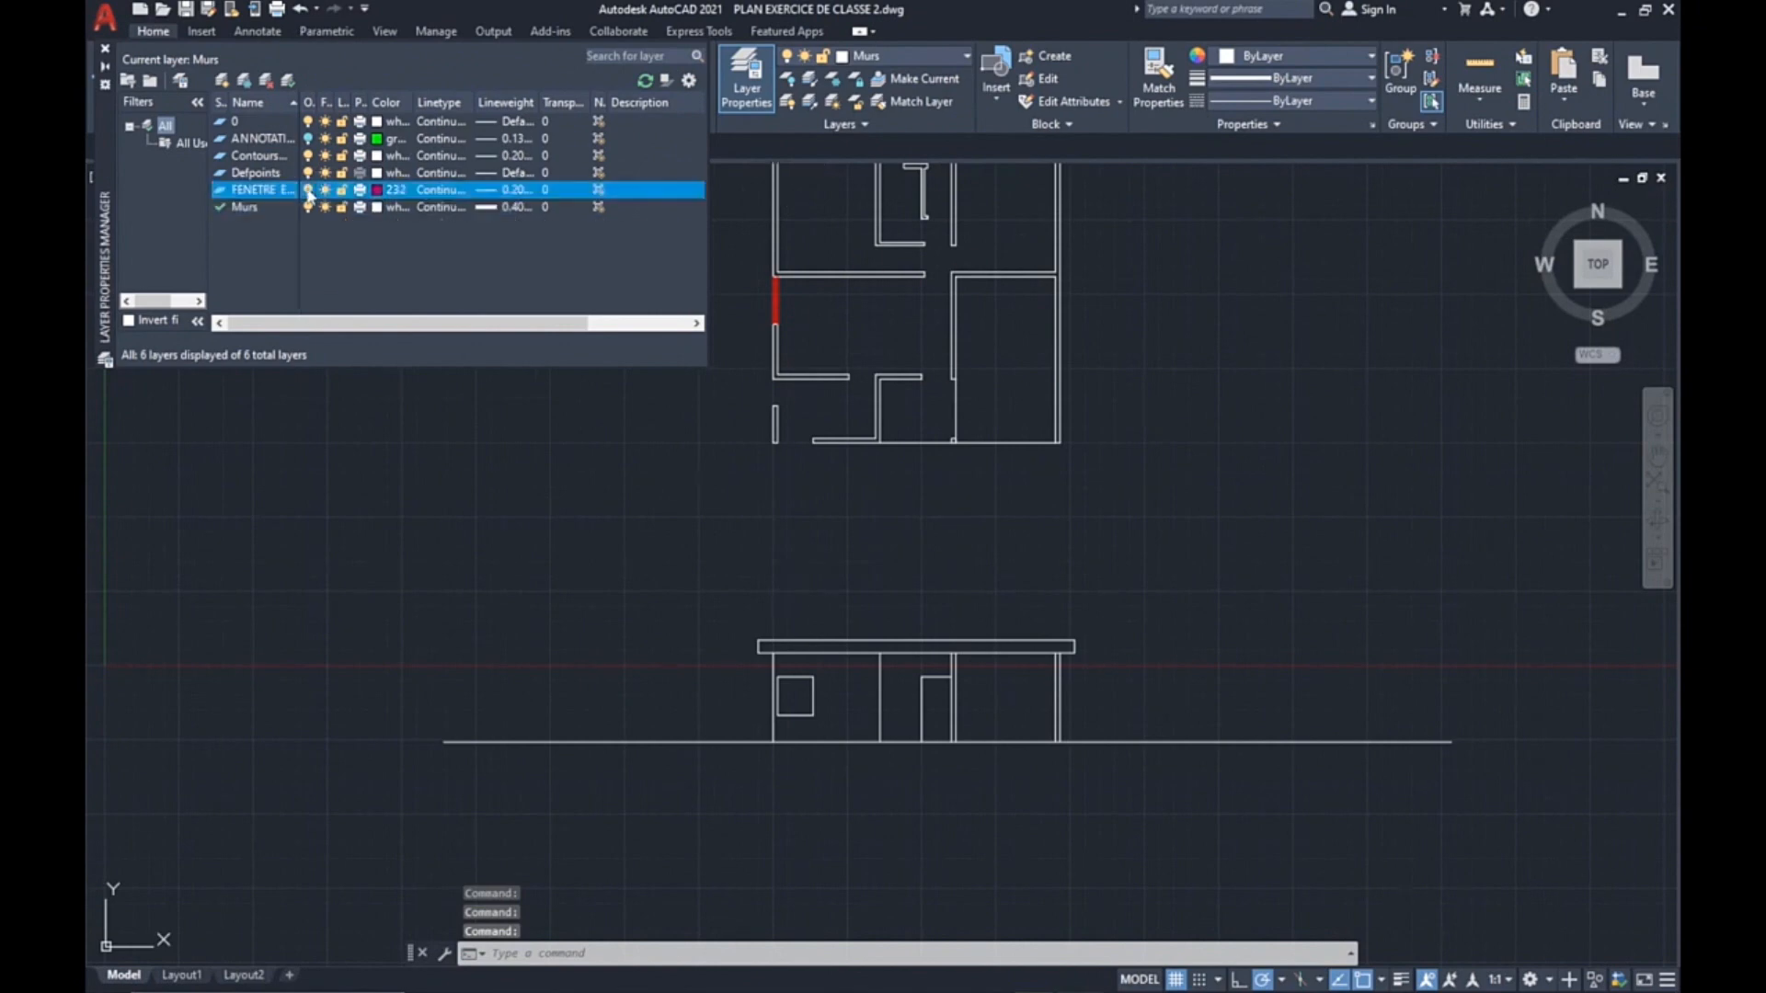
click(308, 138)
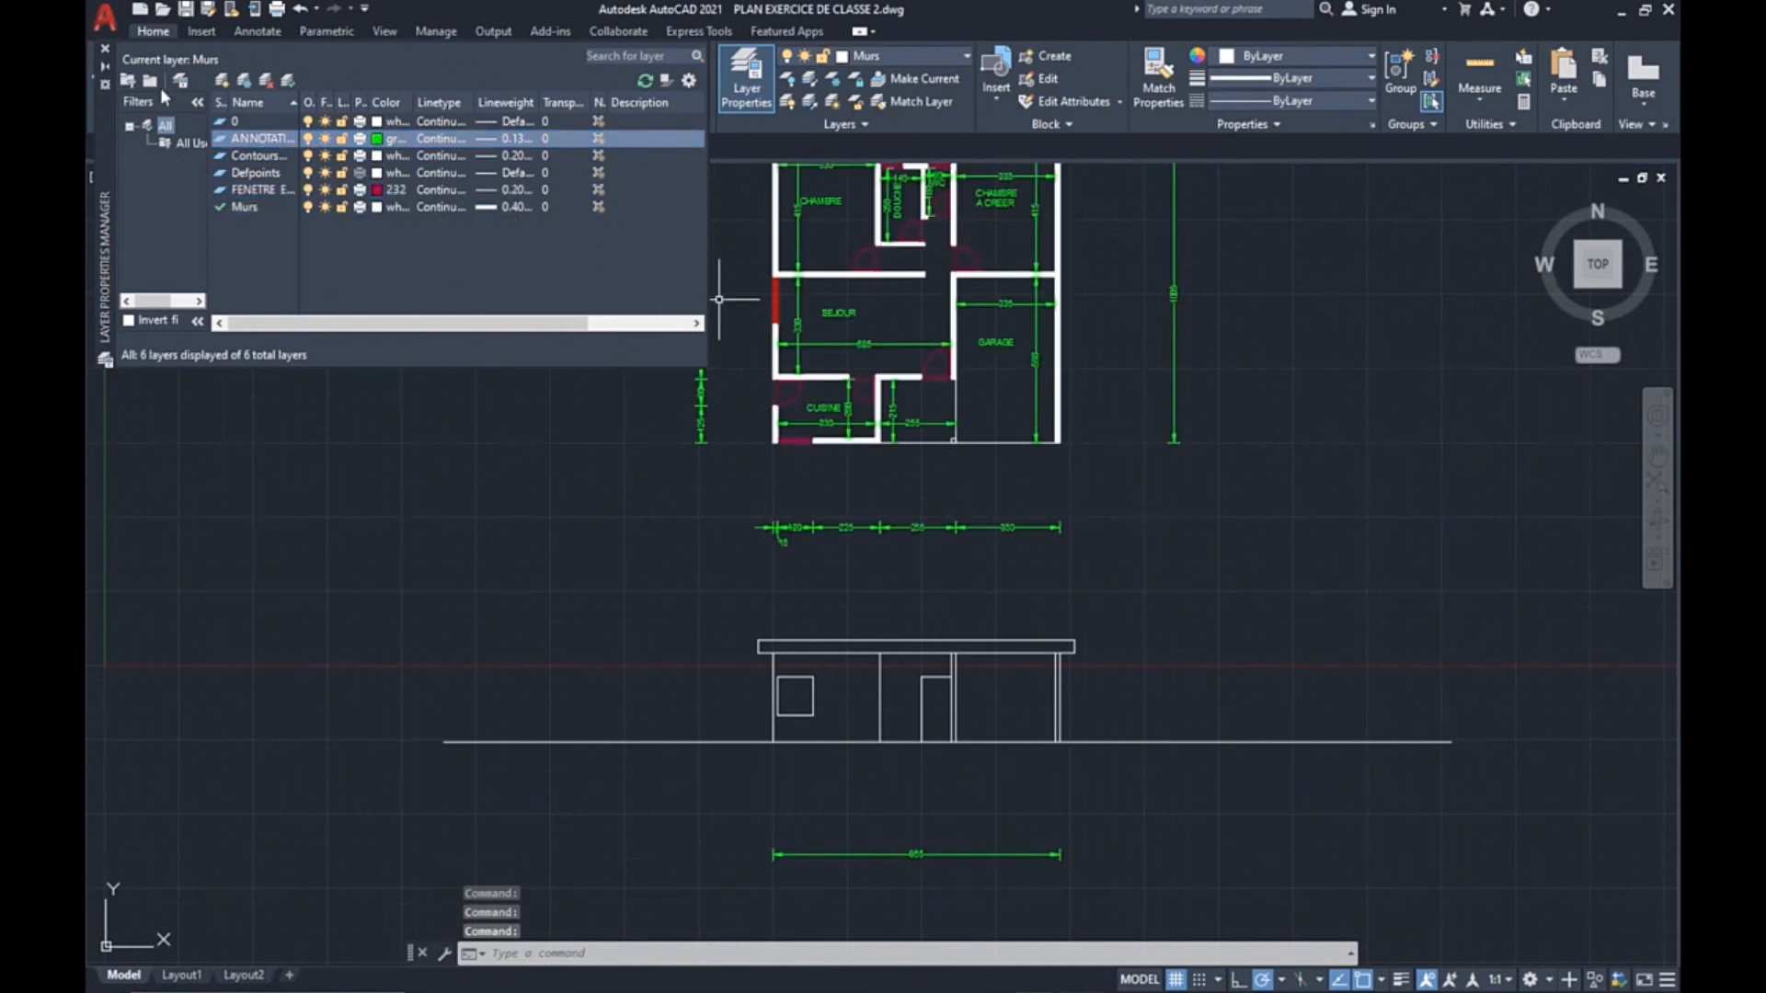
Close the layer properties and examine the front elevation against the floor plan with its layers turned back on.
click(105, 51)
mouse_move(1173, 571)
middle_down()
mouse_move(1136, 624)
mouse_move(1158, 567)
middle_up()
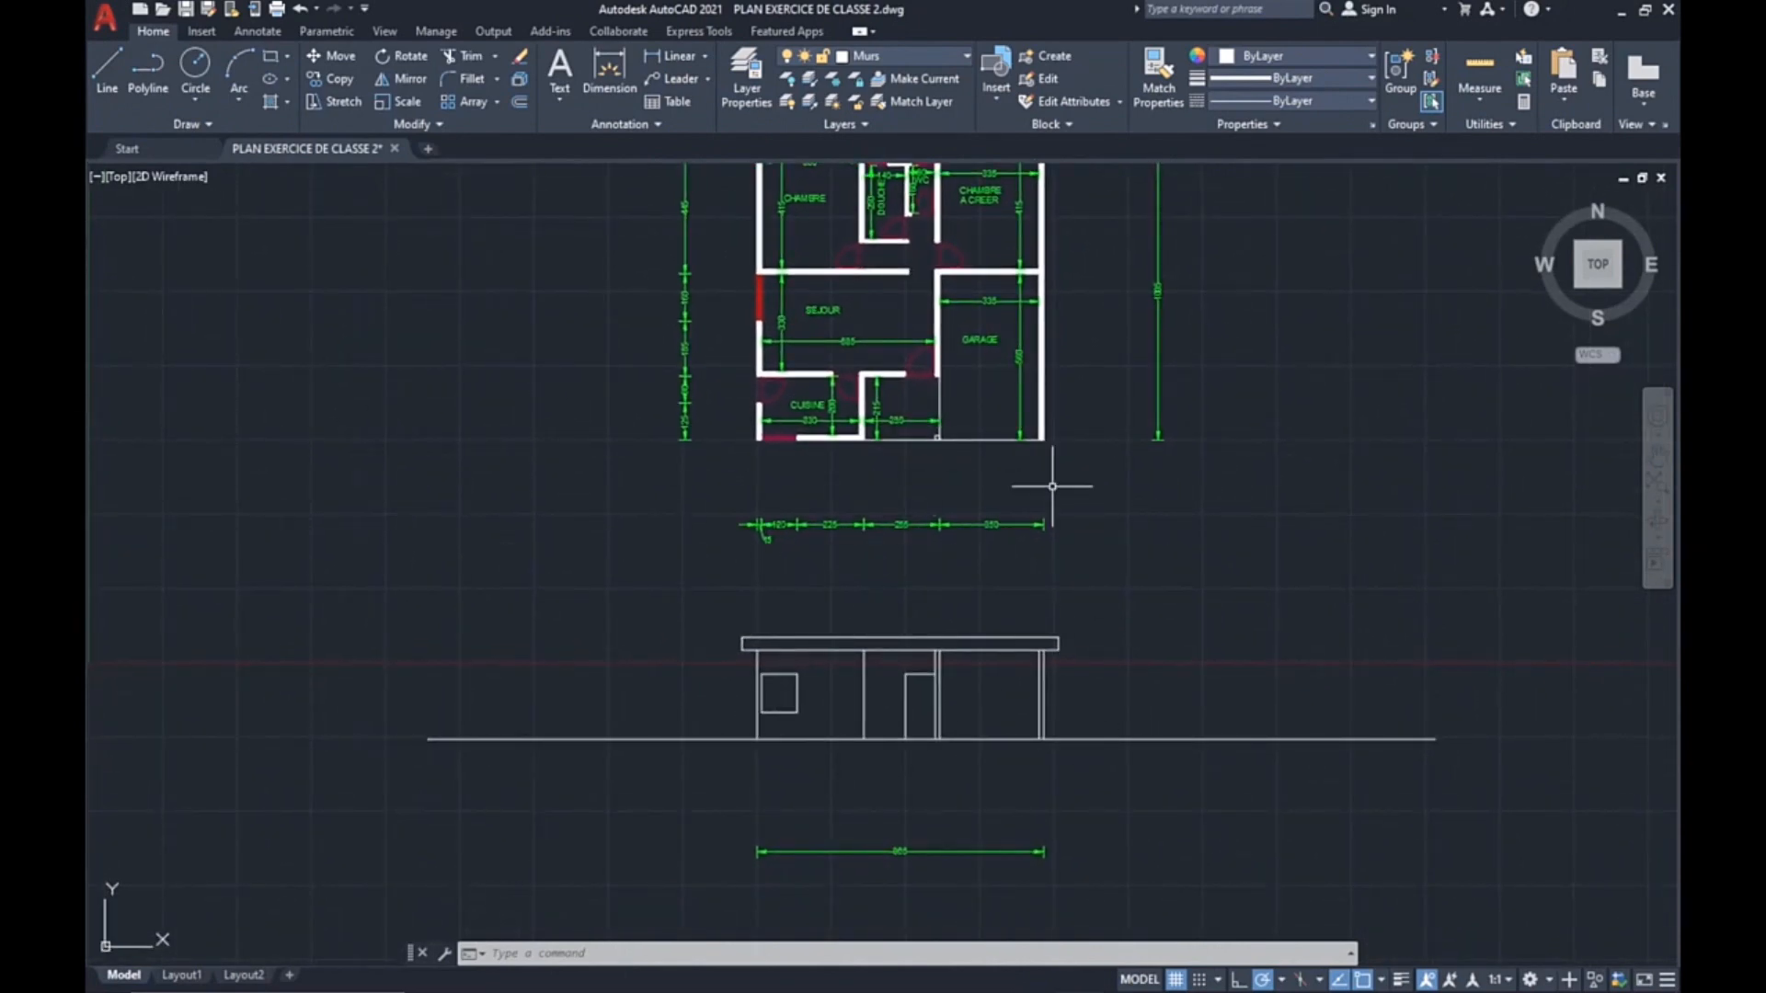
middle_drag(1044, 481, 1028, 612)
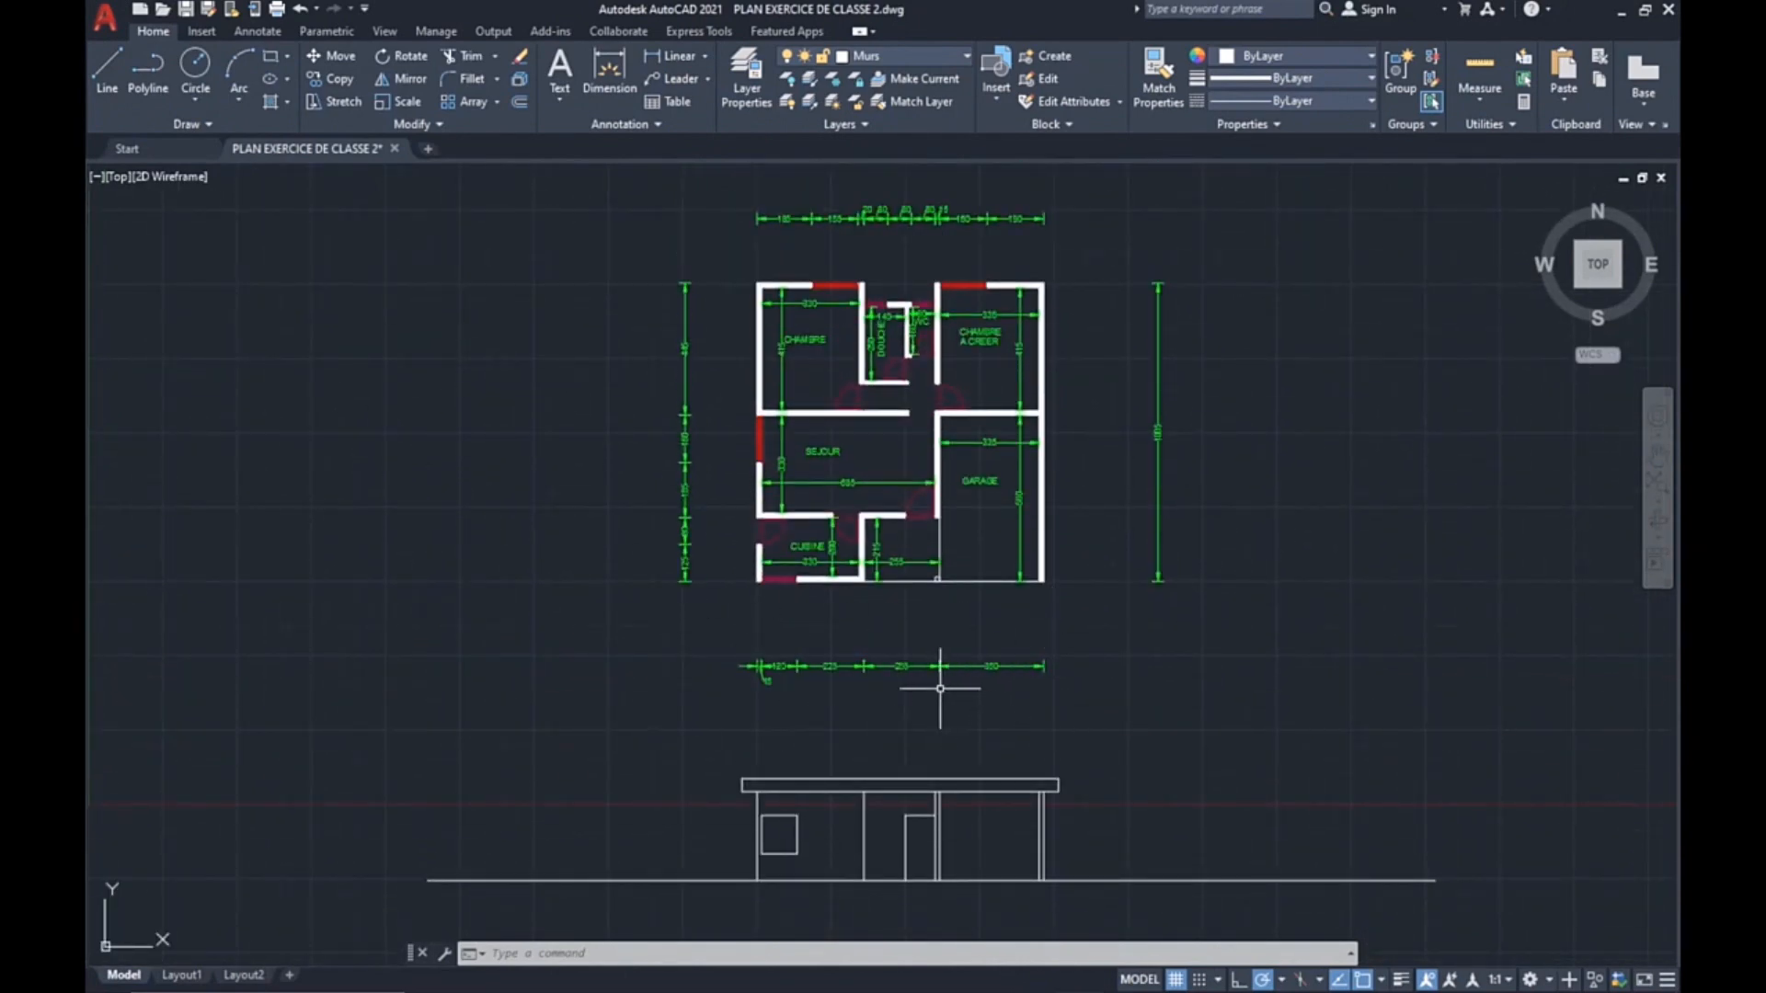
scroll(1006, 814, up, 2)
middle_drag(1006, 816, 1058, 565)
scroll(993, 538, up, 2)
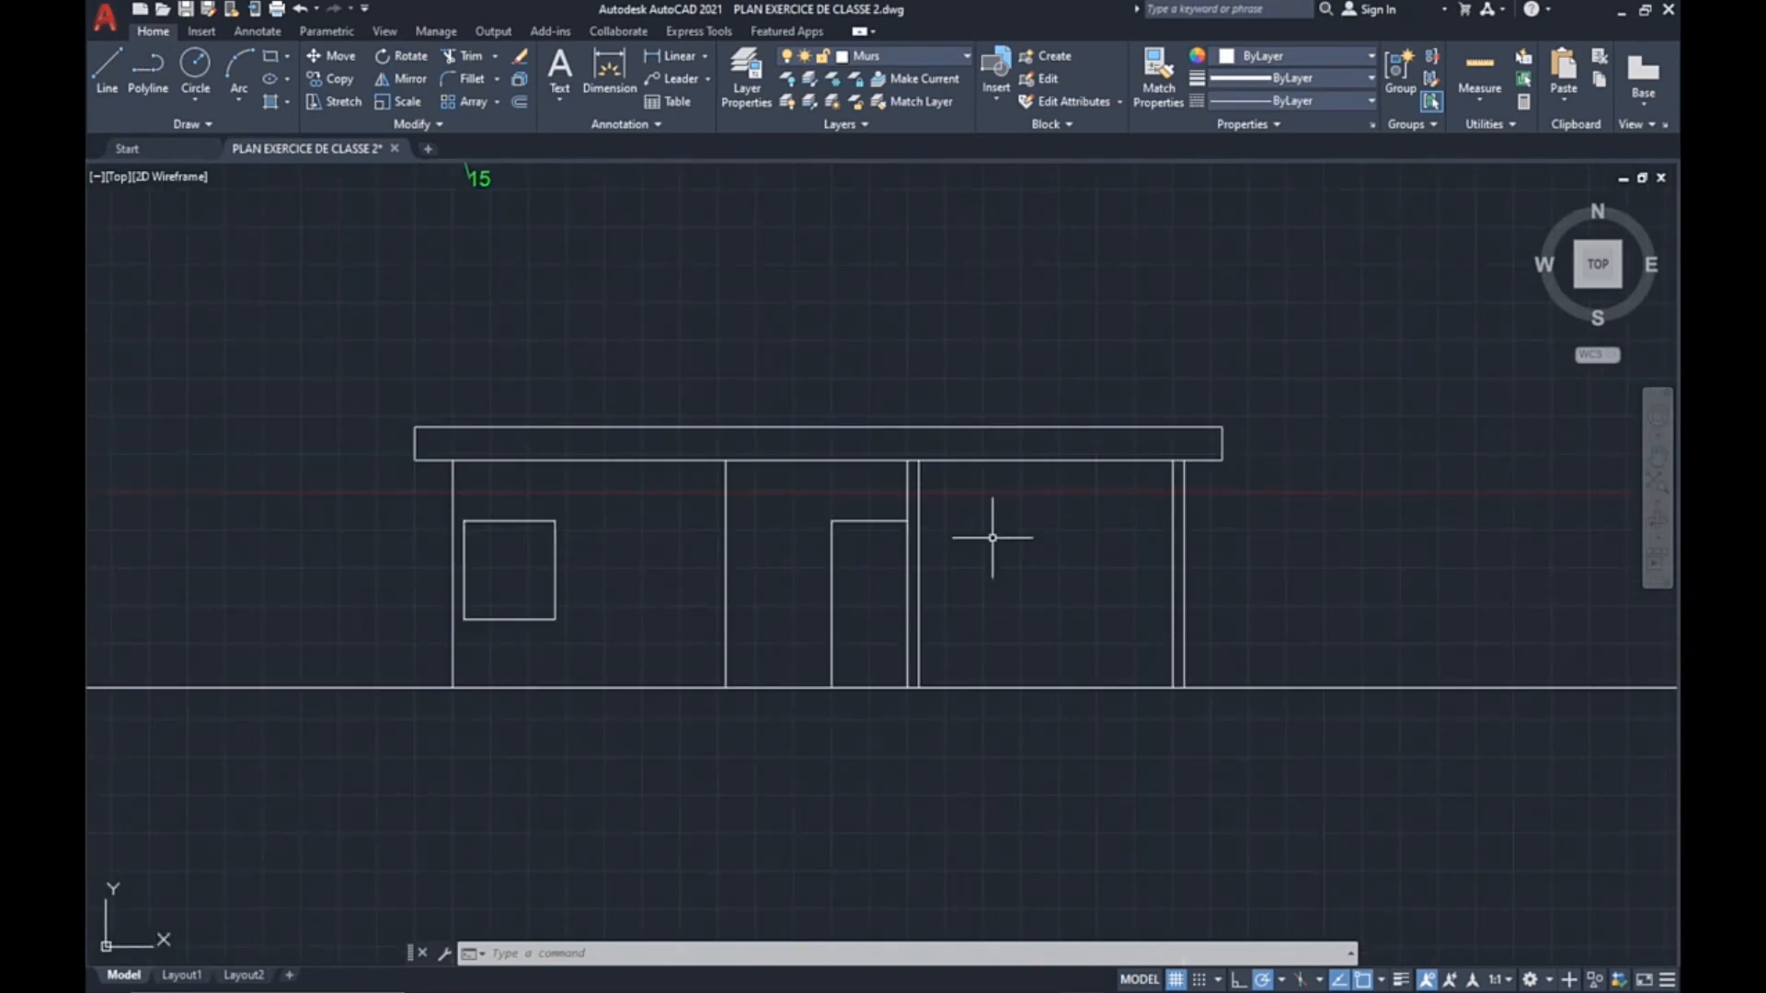
Open the block library drawing "bibliothèque autocad 1" from the desktop.
click(163, 145)
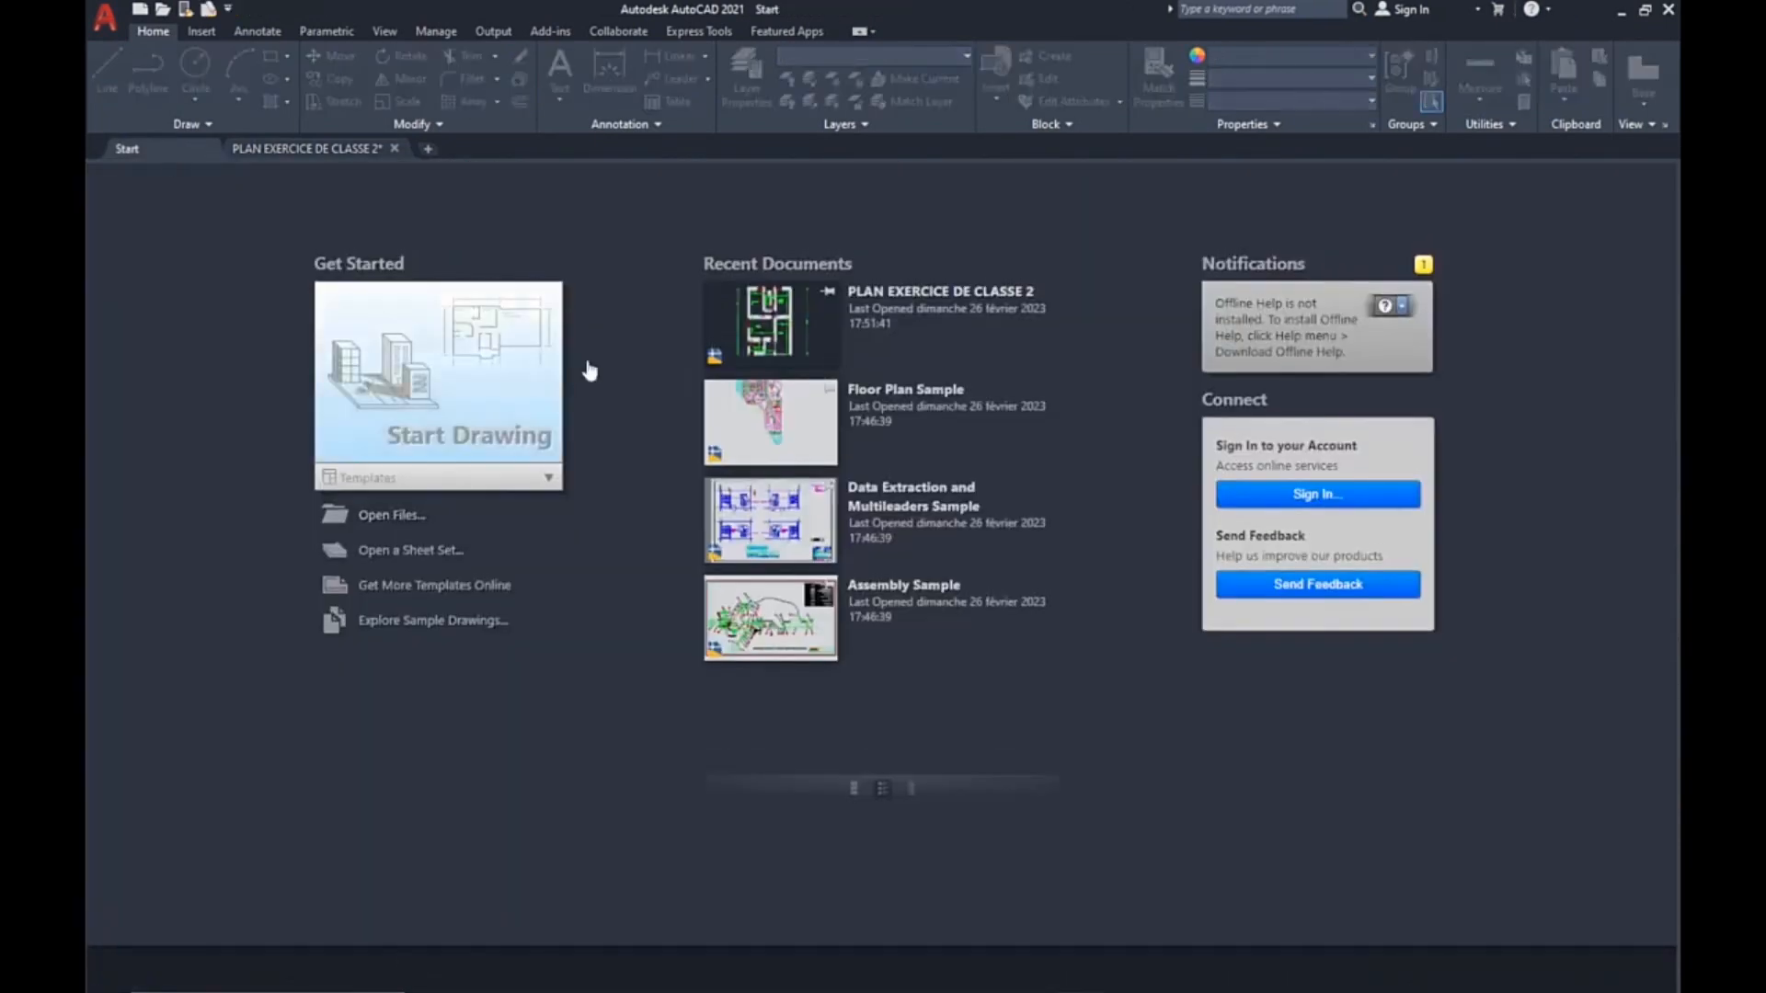
click(400, 516)
click(791, 546)
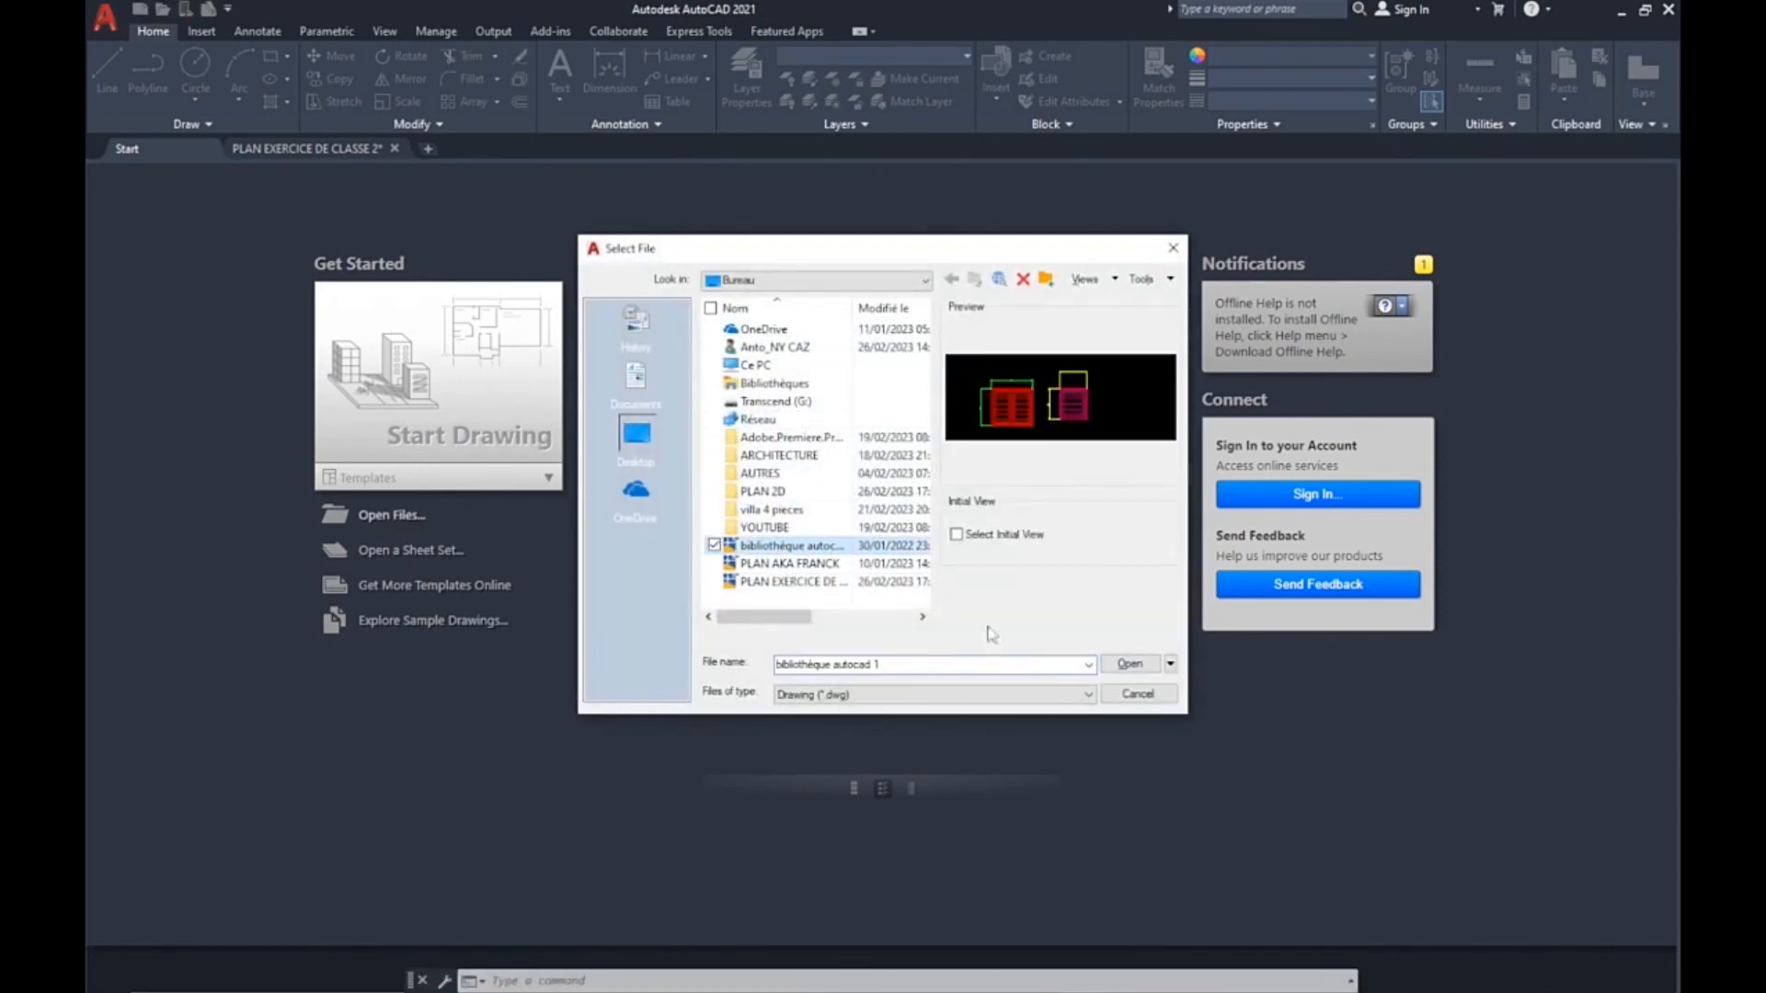
click(1127, 664)
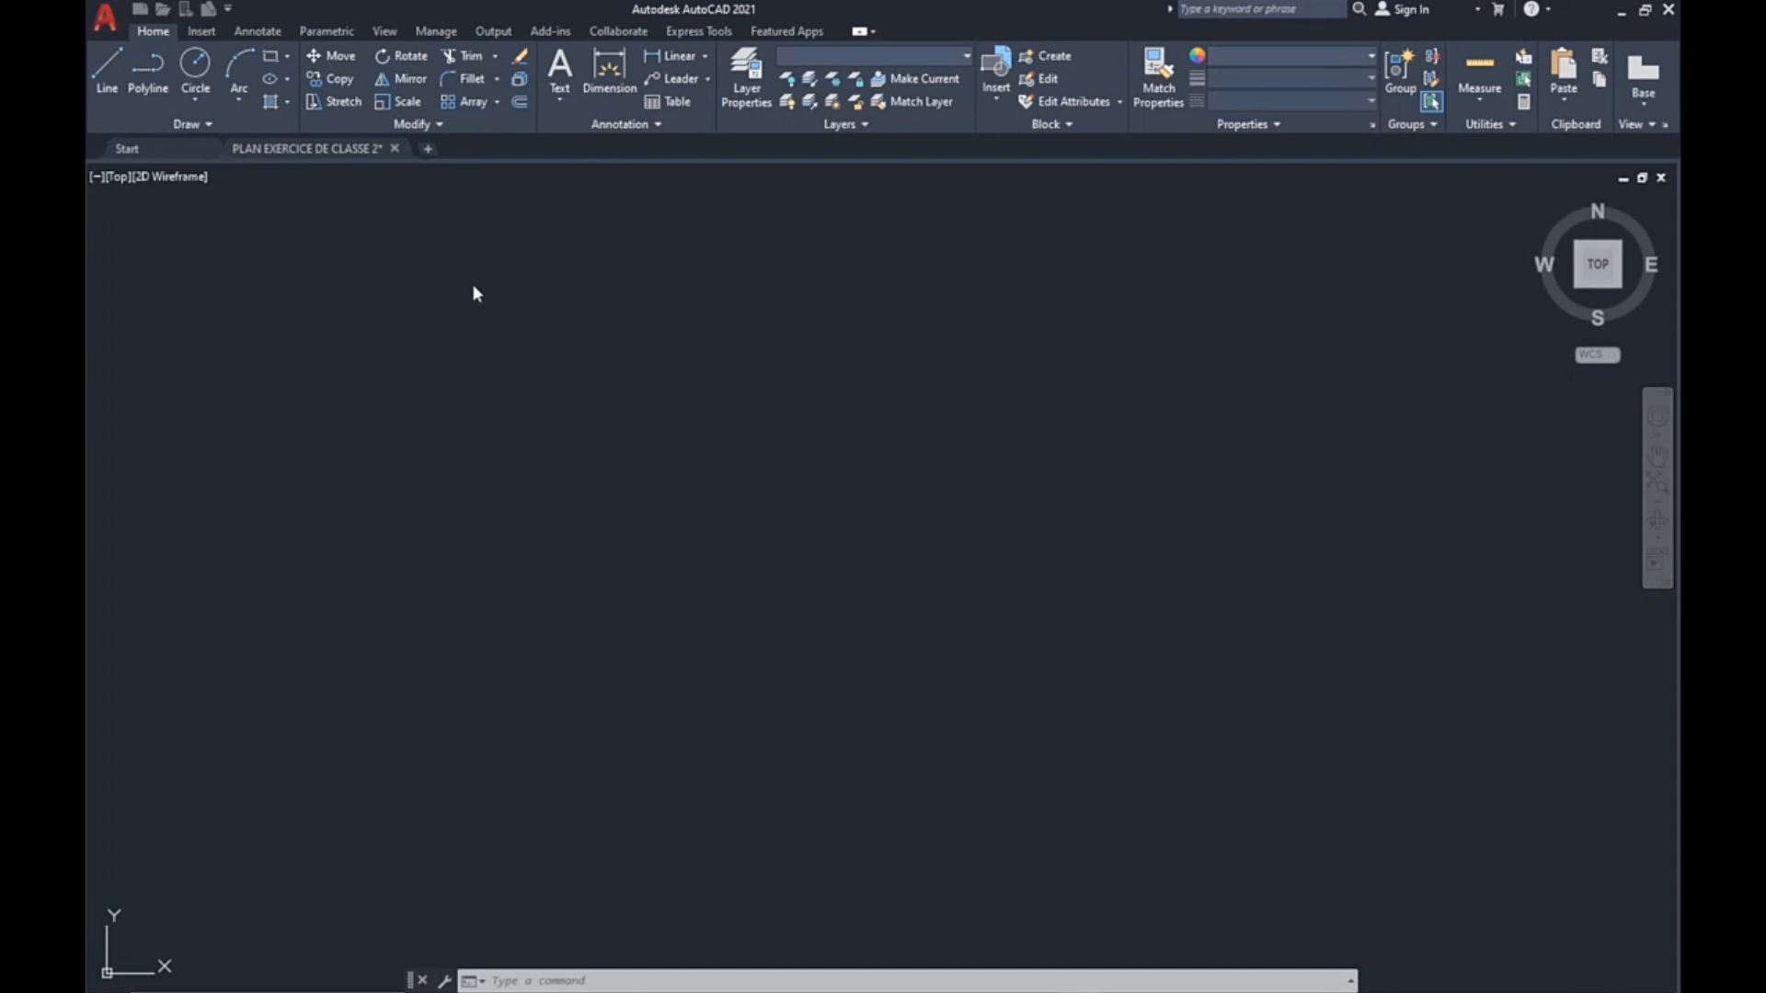
Browse the block library for elevation symbols that suit the house front.
scroll(869, 506, down, 2)
scroll(1151, 549, down, 3)
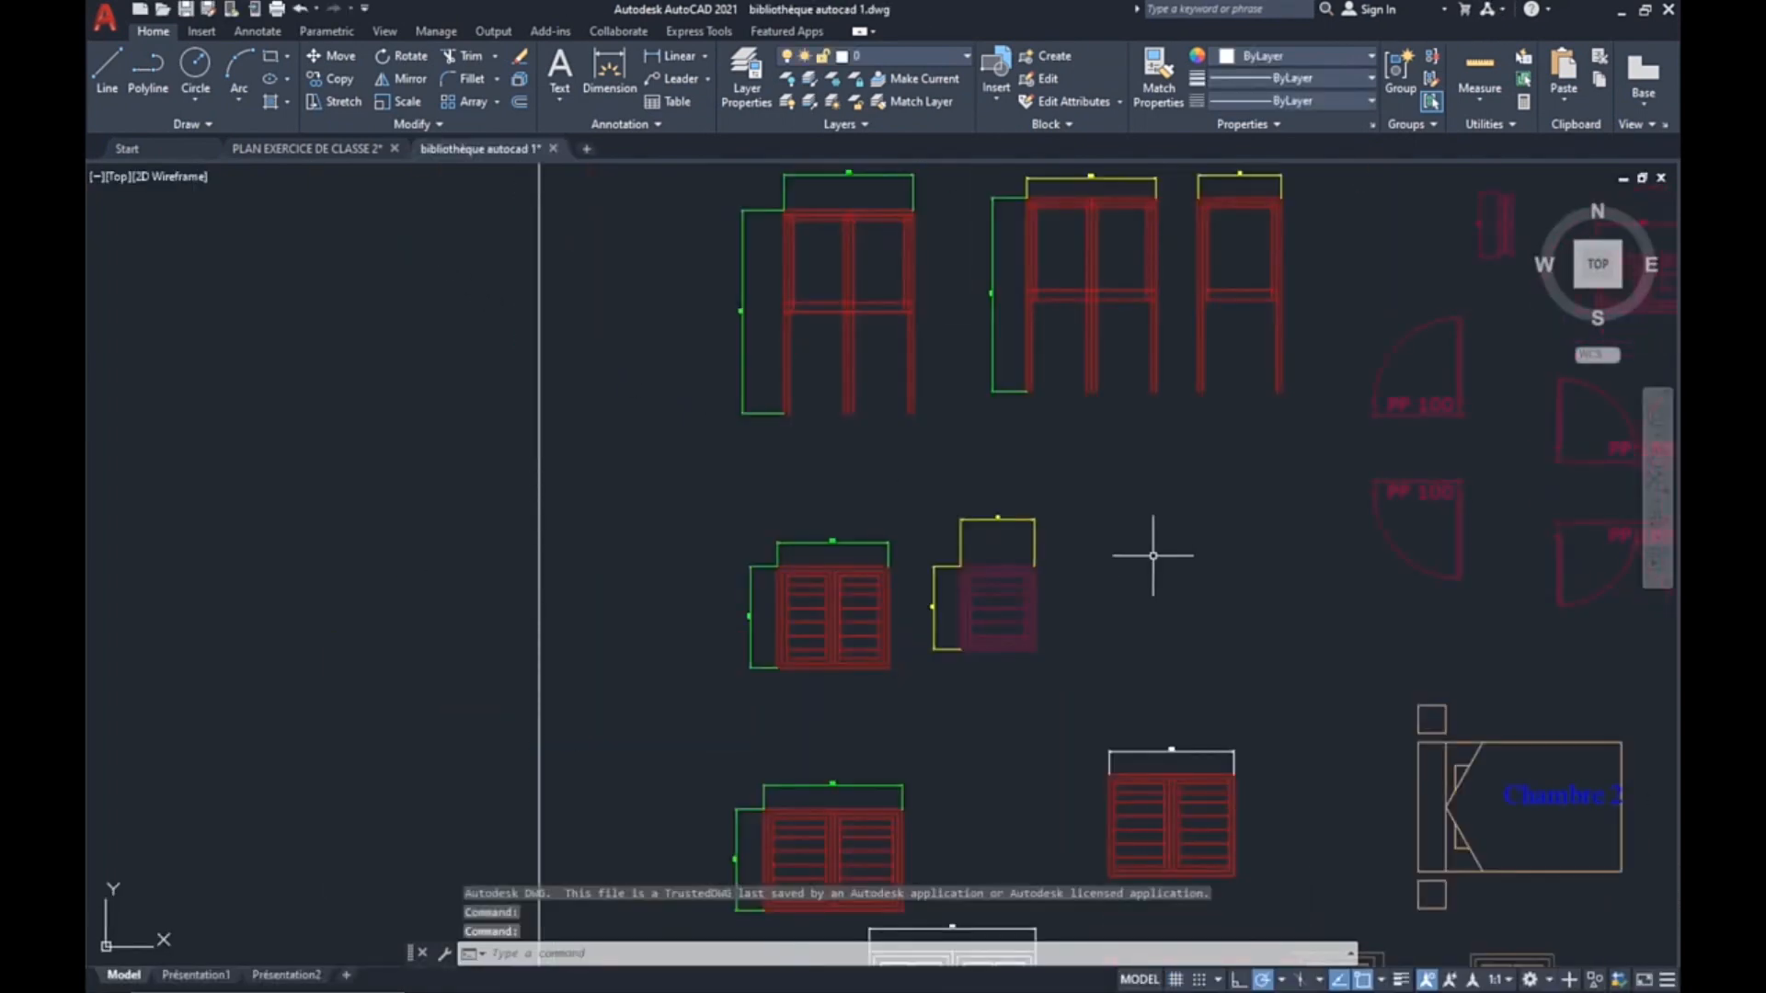
scroll(1036, 571, up, 6)
middle_drag(1168, 612, 980, 460)
scroll(1214, 575, down, 6)
middle_drag(1313, 712, 922, 509)
scroll(1127, 618, down, 4)
scroll(1333, 733, down, 3)
scroll(1195, 691, up, 4)
middle_drag(1268, 846, 1099, 589)
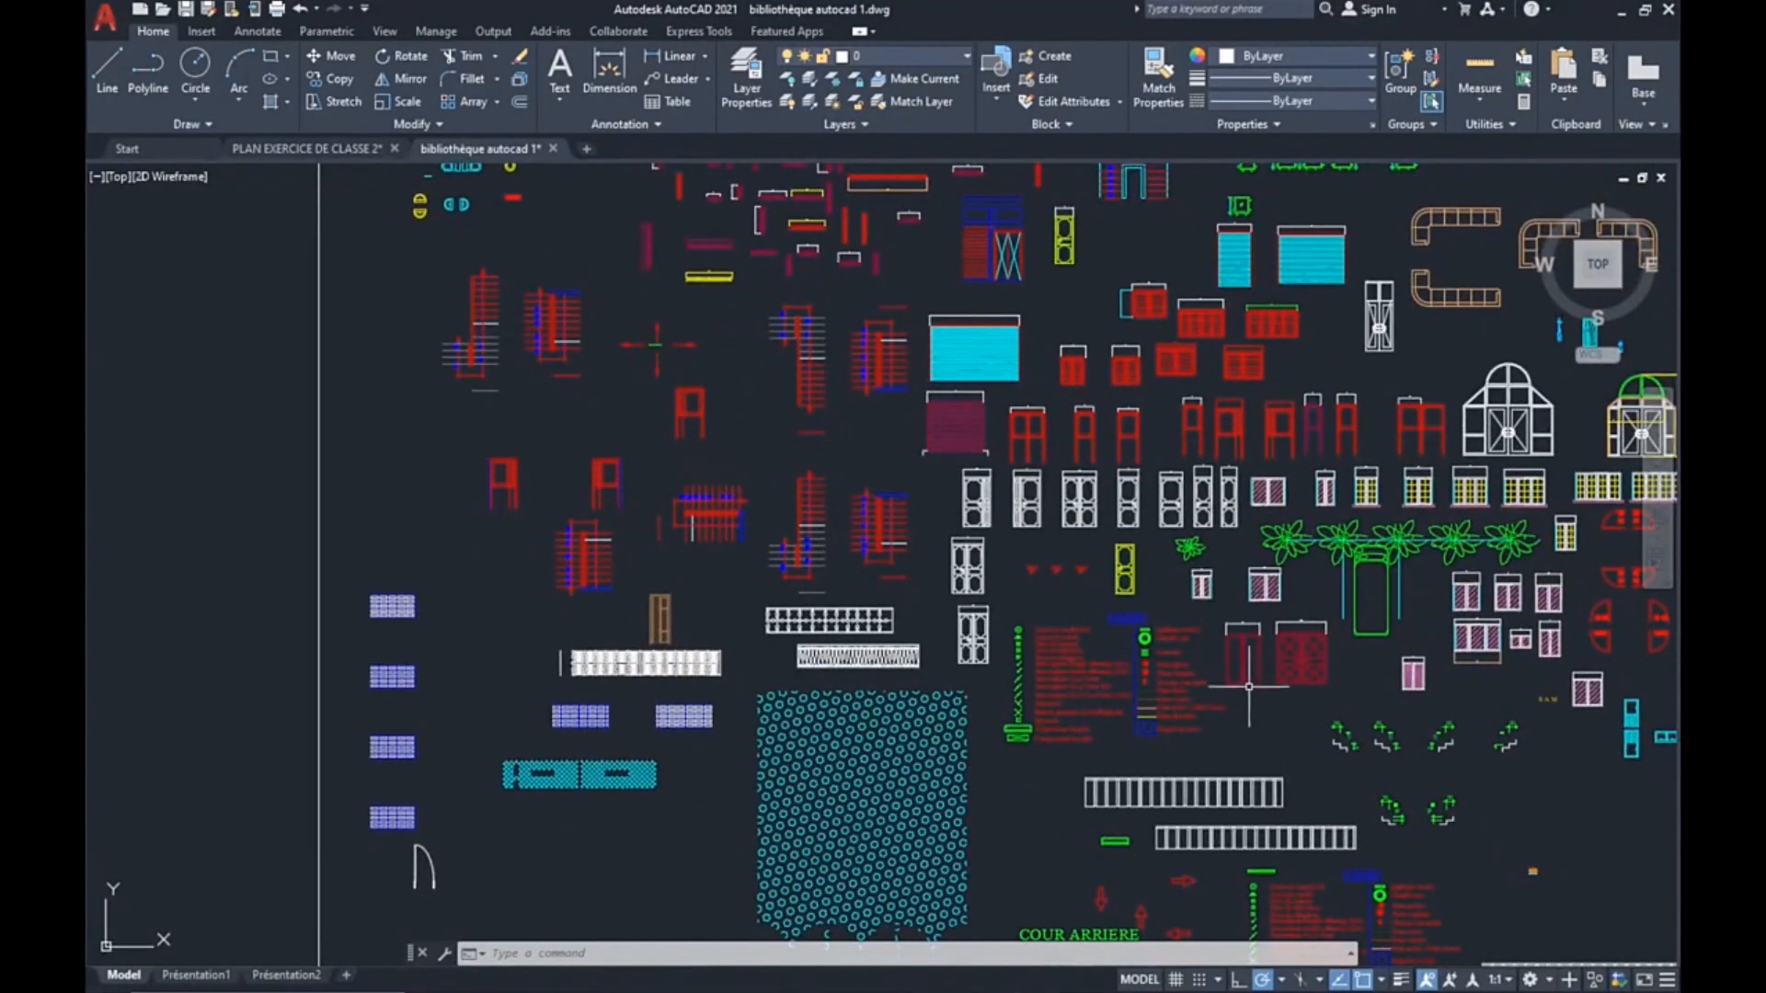
Copy the red two-leaf louvred window block with the white dimension from the library to the clipboard.
scroll(803, 595, down, 3)
scroll(918, 518, up, 5)
scroll(918, 517, down, 5)
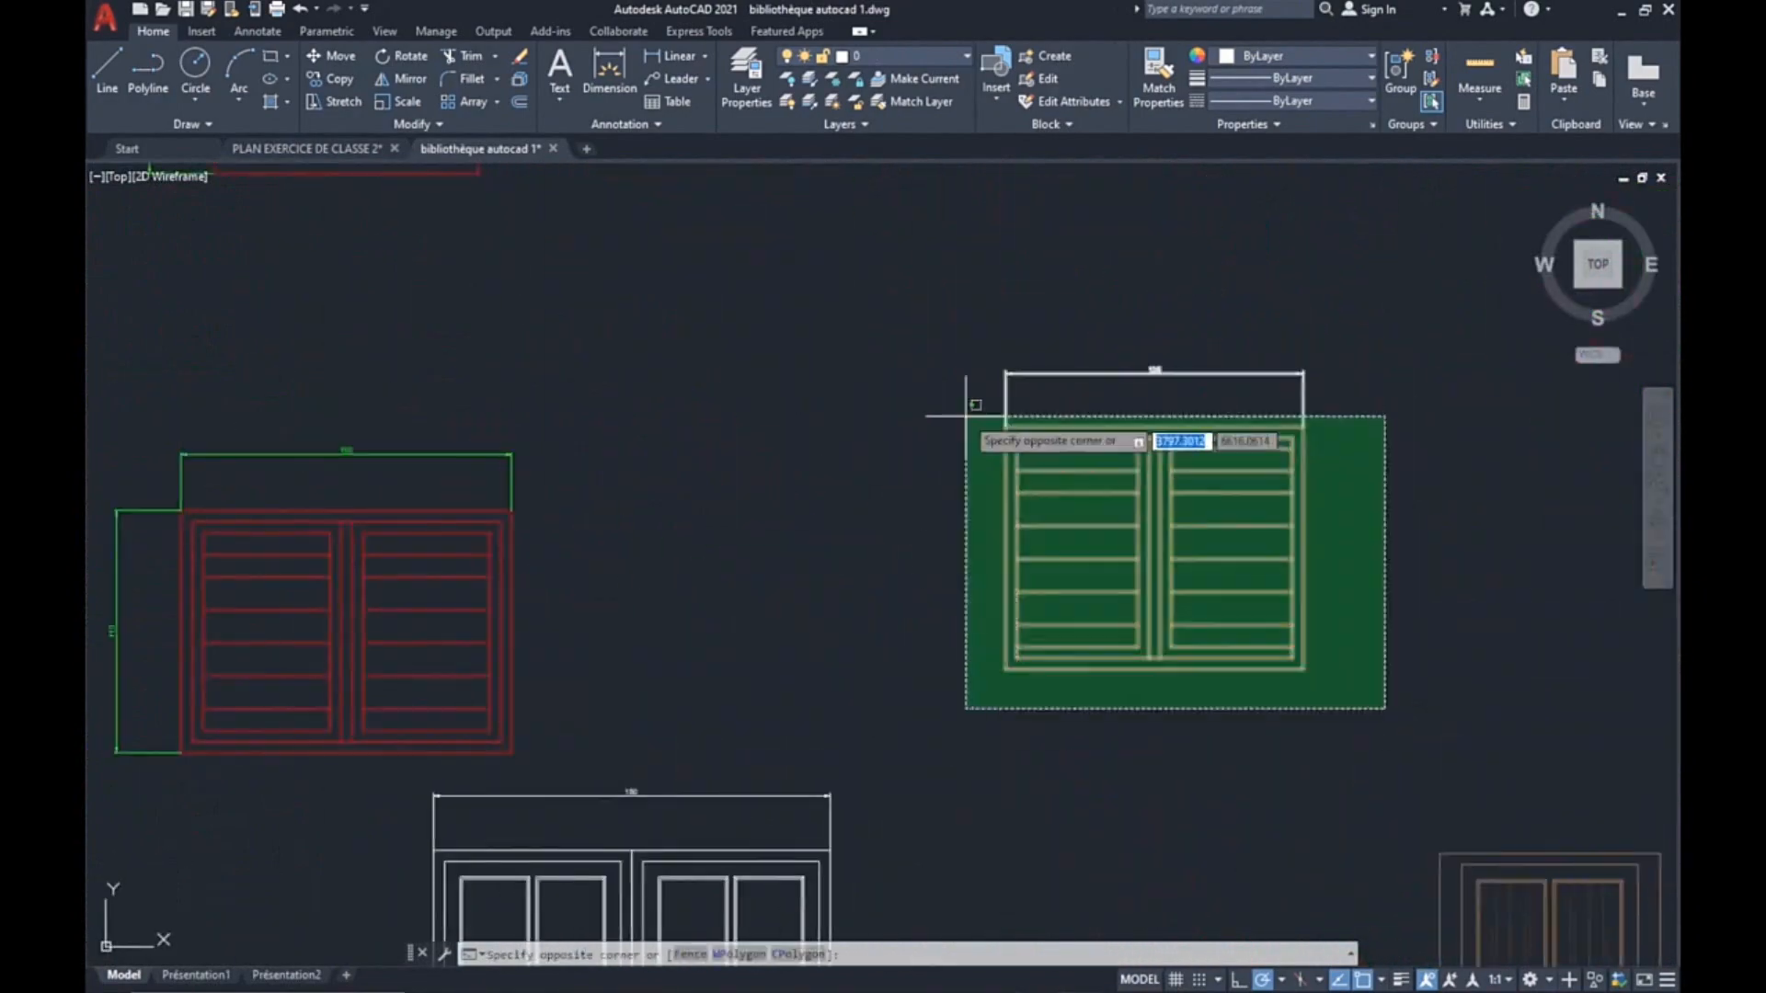
click(968, 404)
key(ctrl+c)
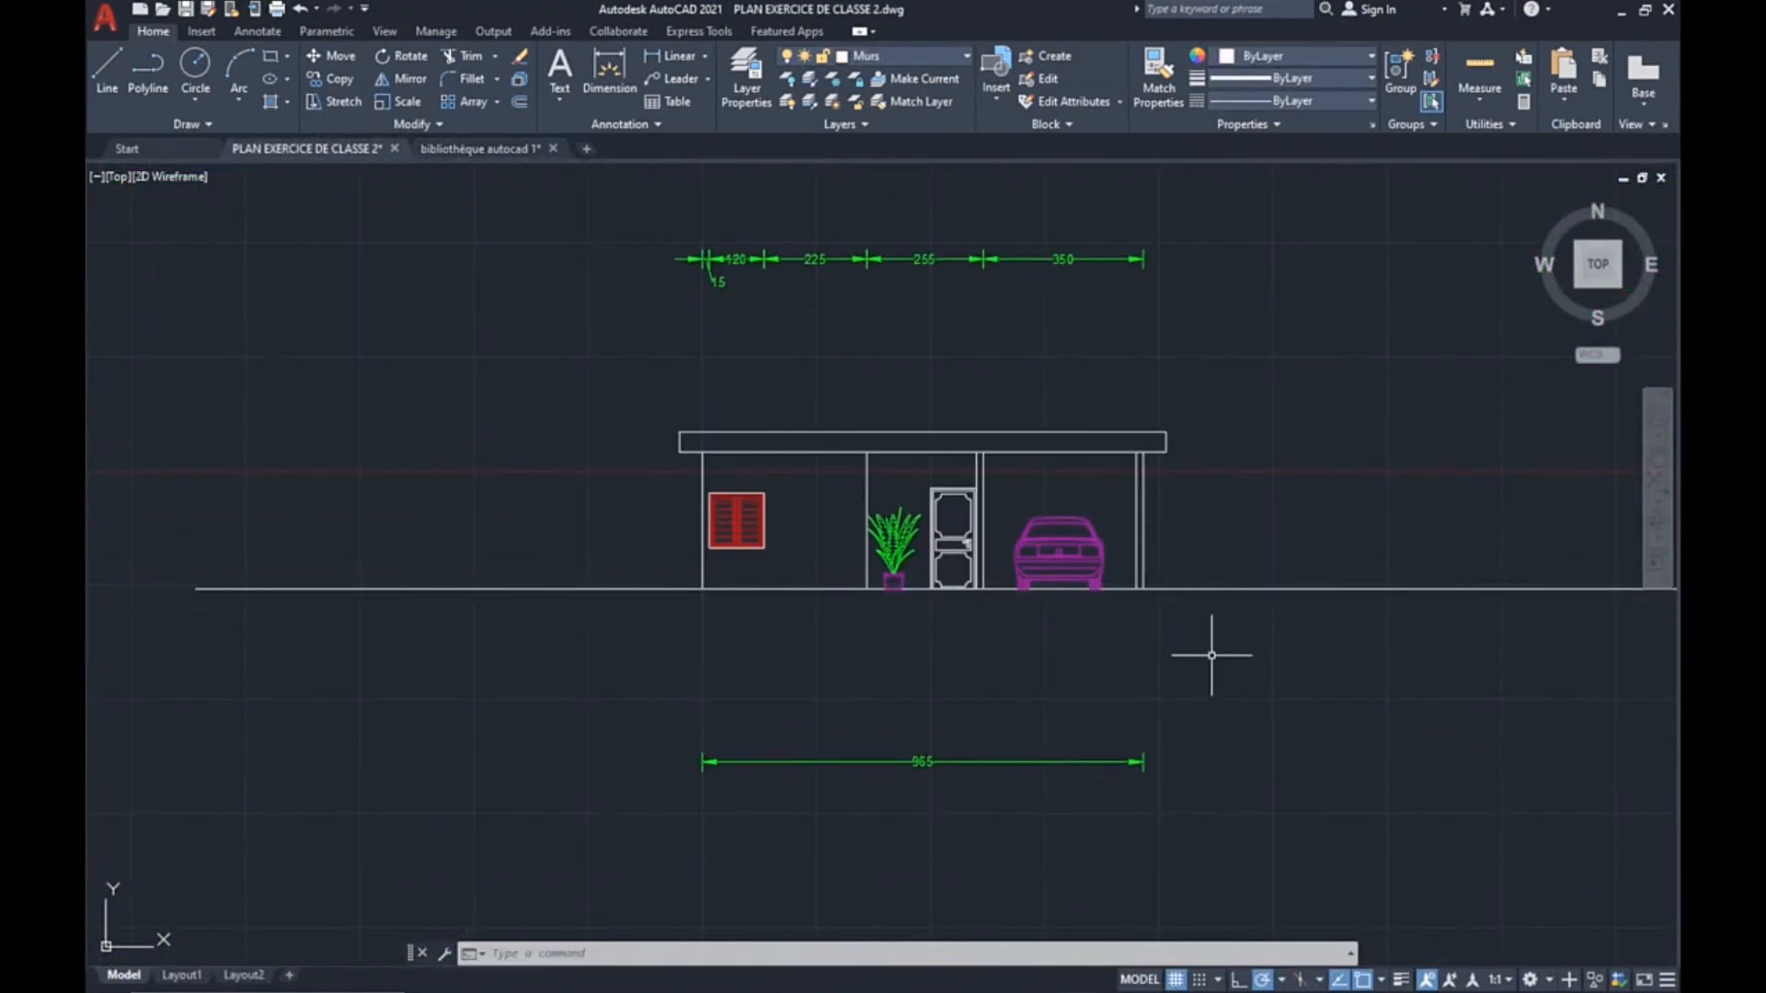
Examine the elevation with its shutter window, door, potted plant and car blocks below the floor plan.
scroll(1211, 655, up, 2)
scroll(1269, 512, down, 4)
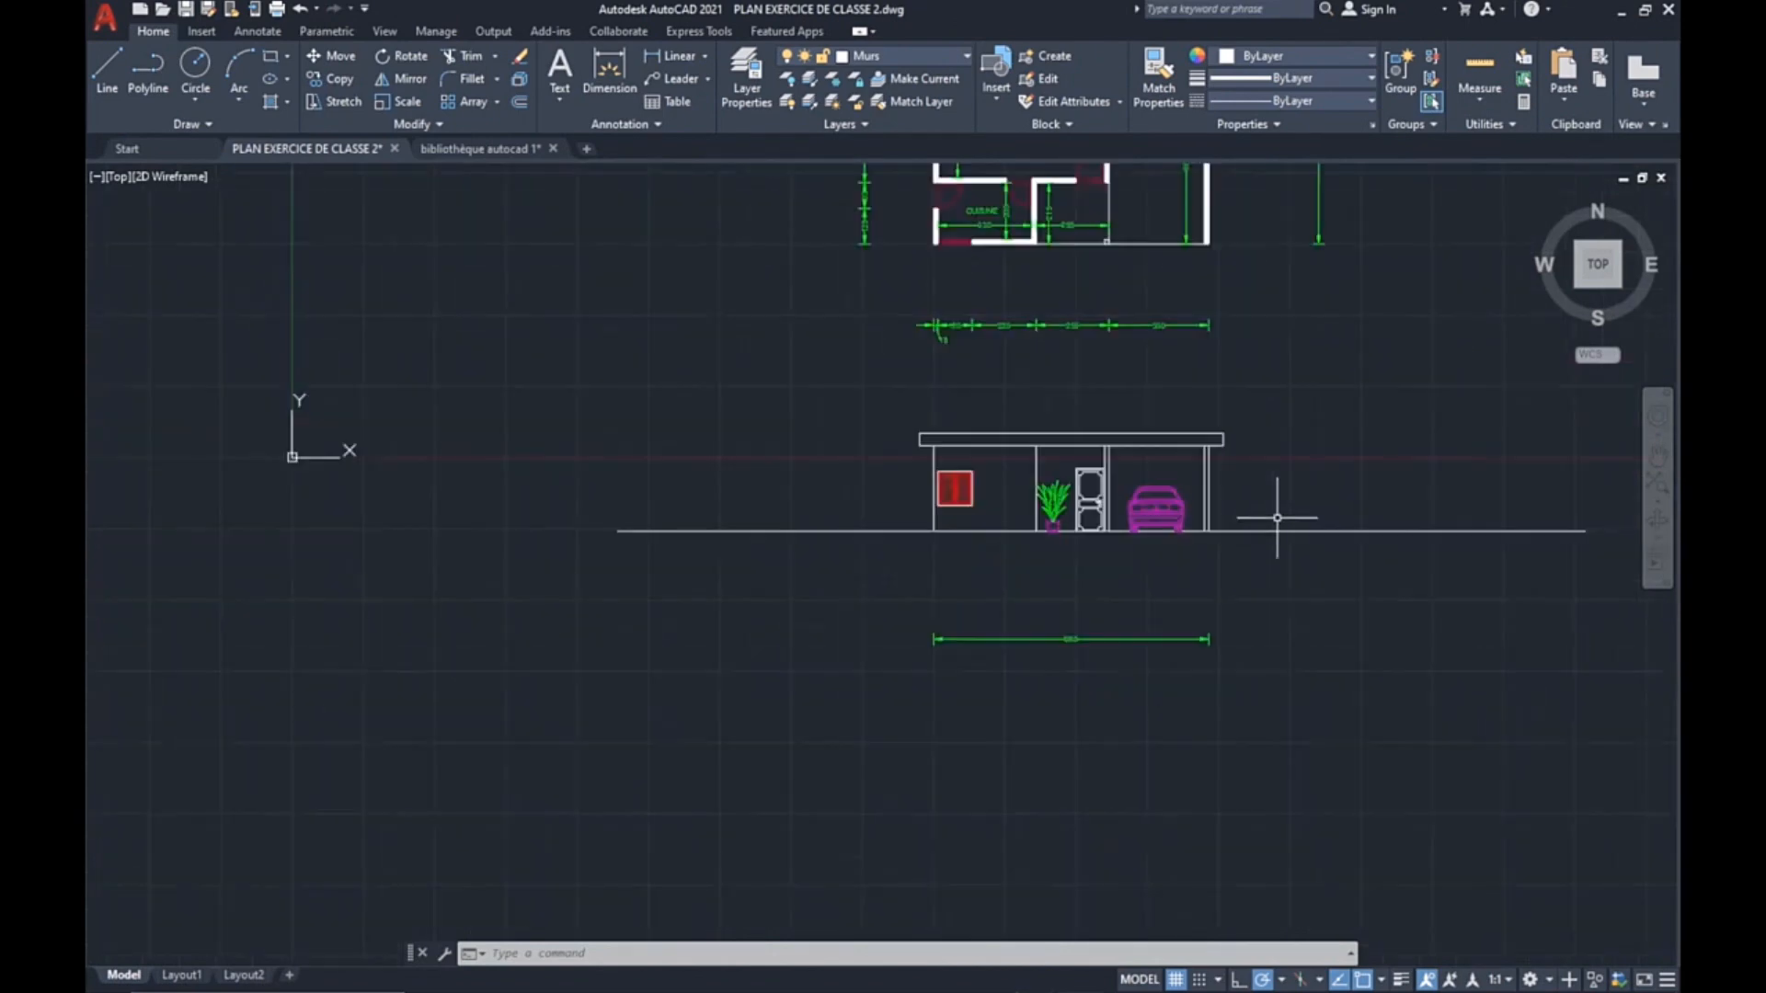
middle_drag(1297, 501, 1065, 599)
scroll(1065, 570, down, 2)
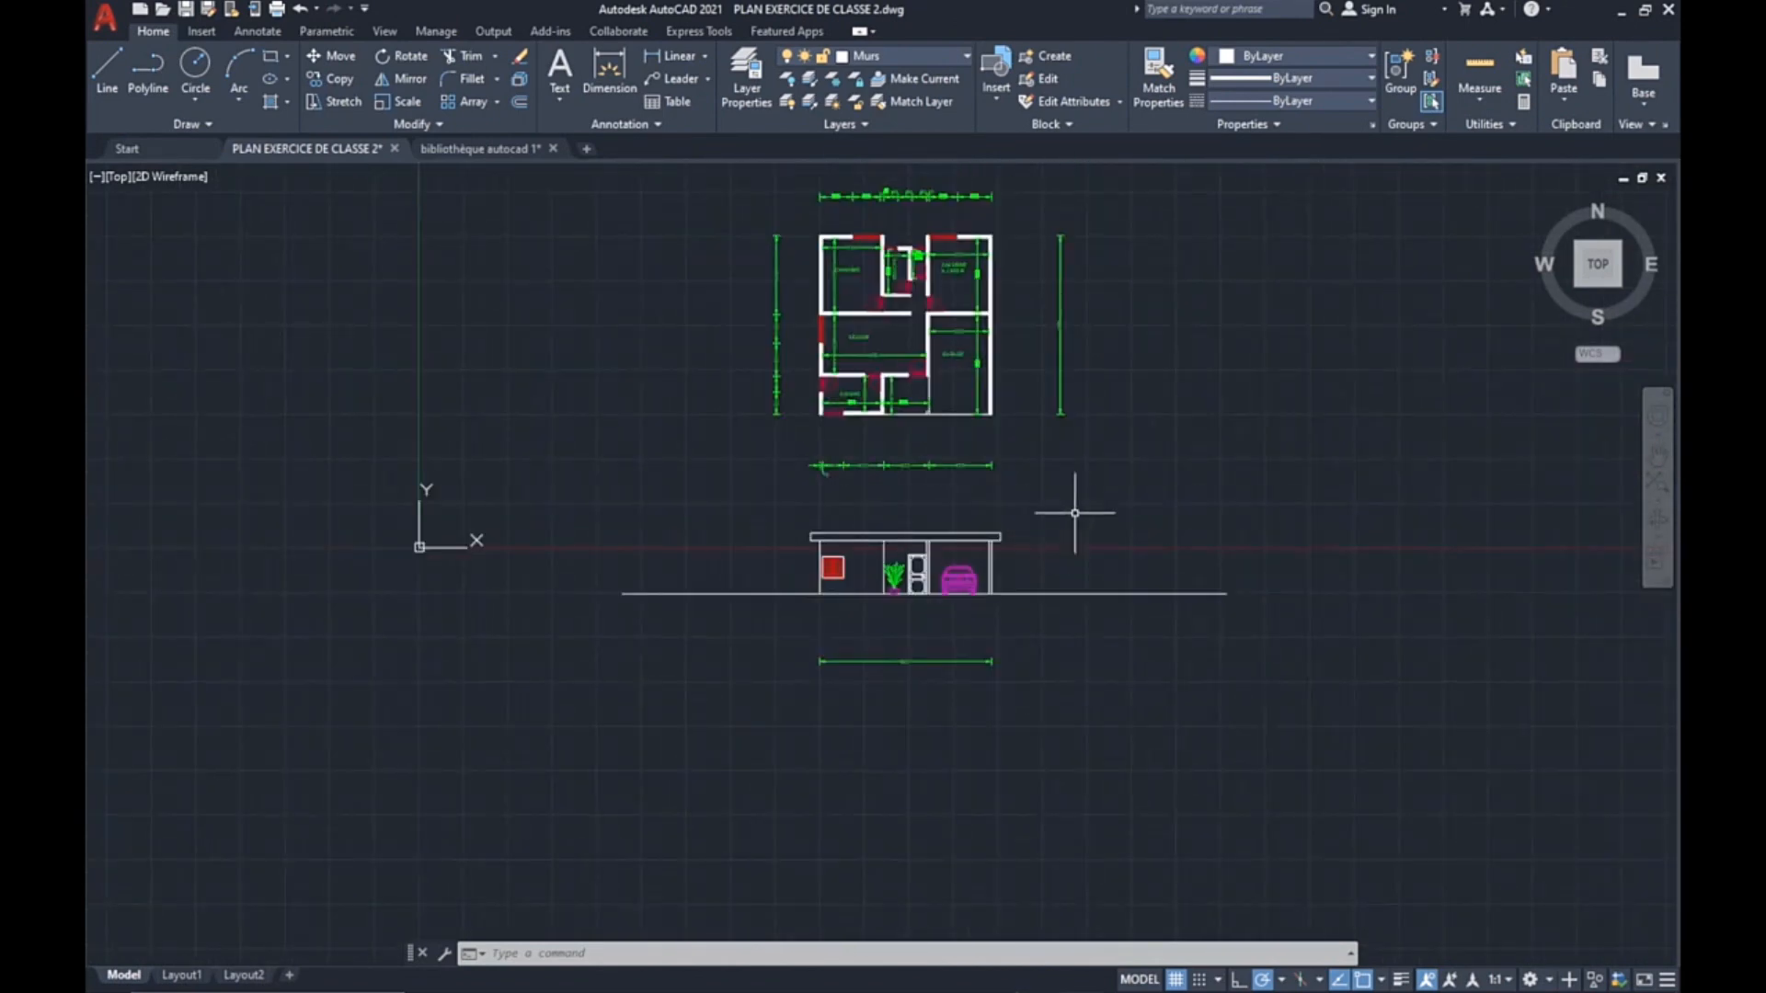
middle_drag(1072, 516, 1058, 599)
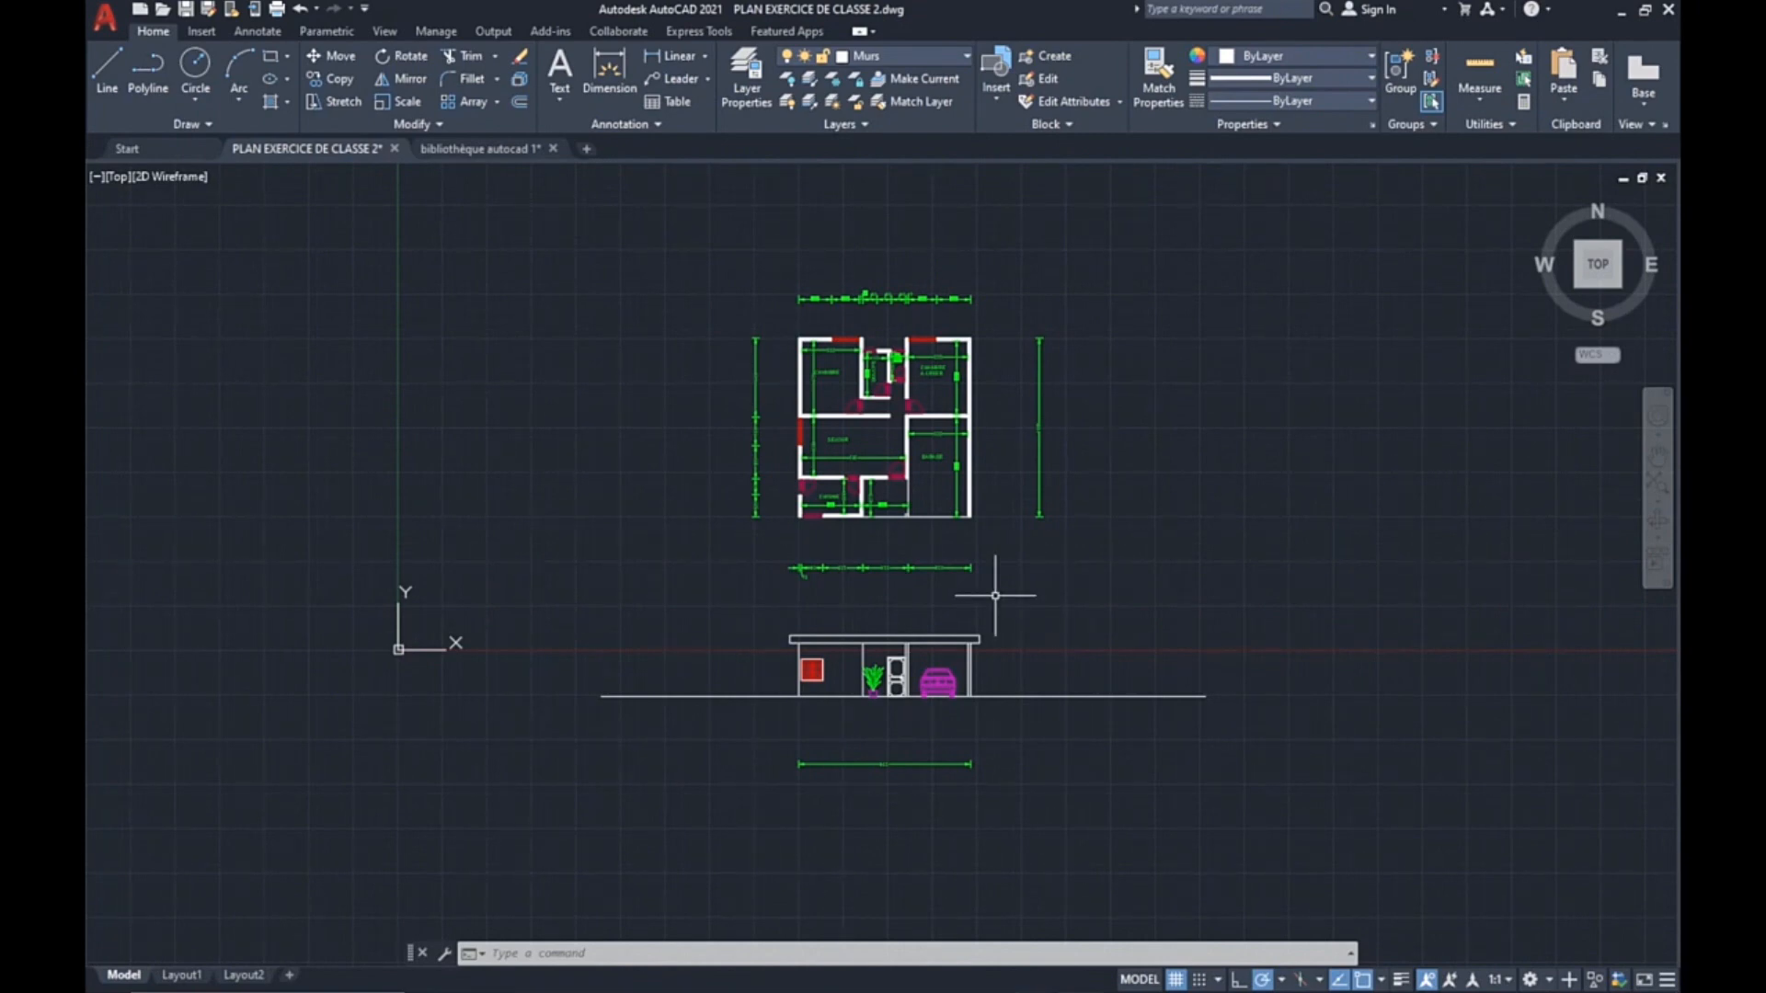
Turn on the lineweight display and check the line thicknesses of the front elevation and the floor plan.
scroll(923, 681, up, 5)
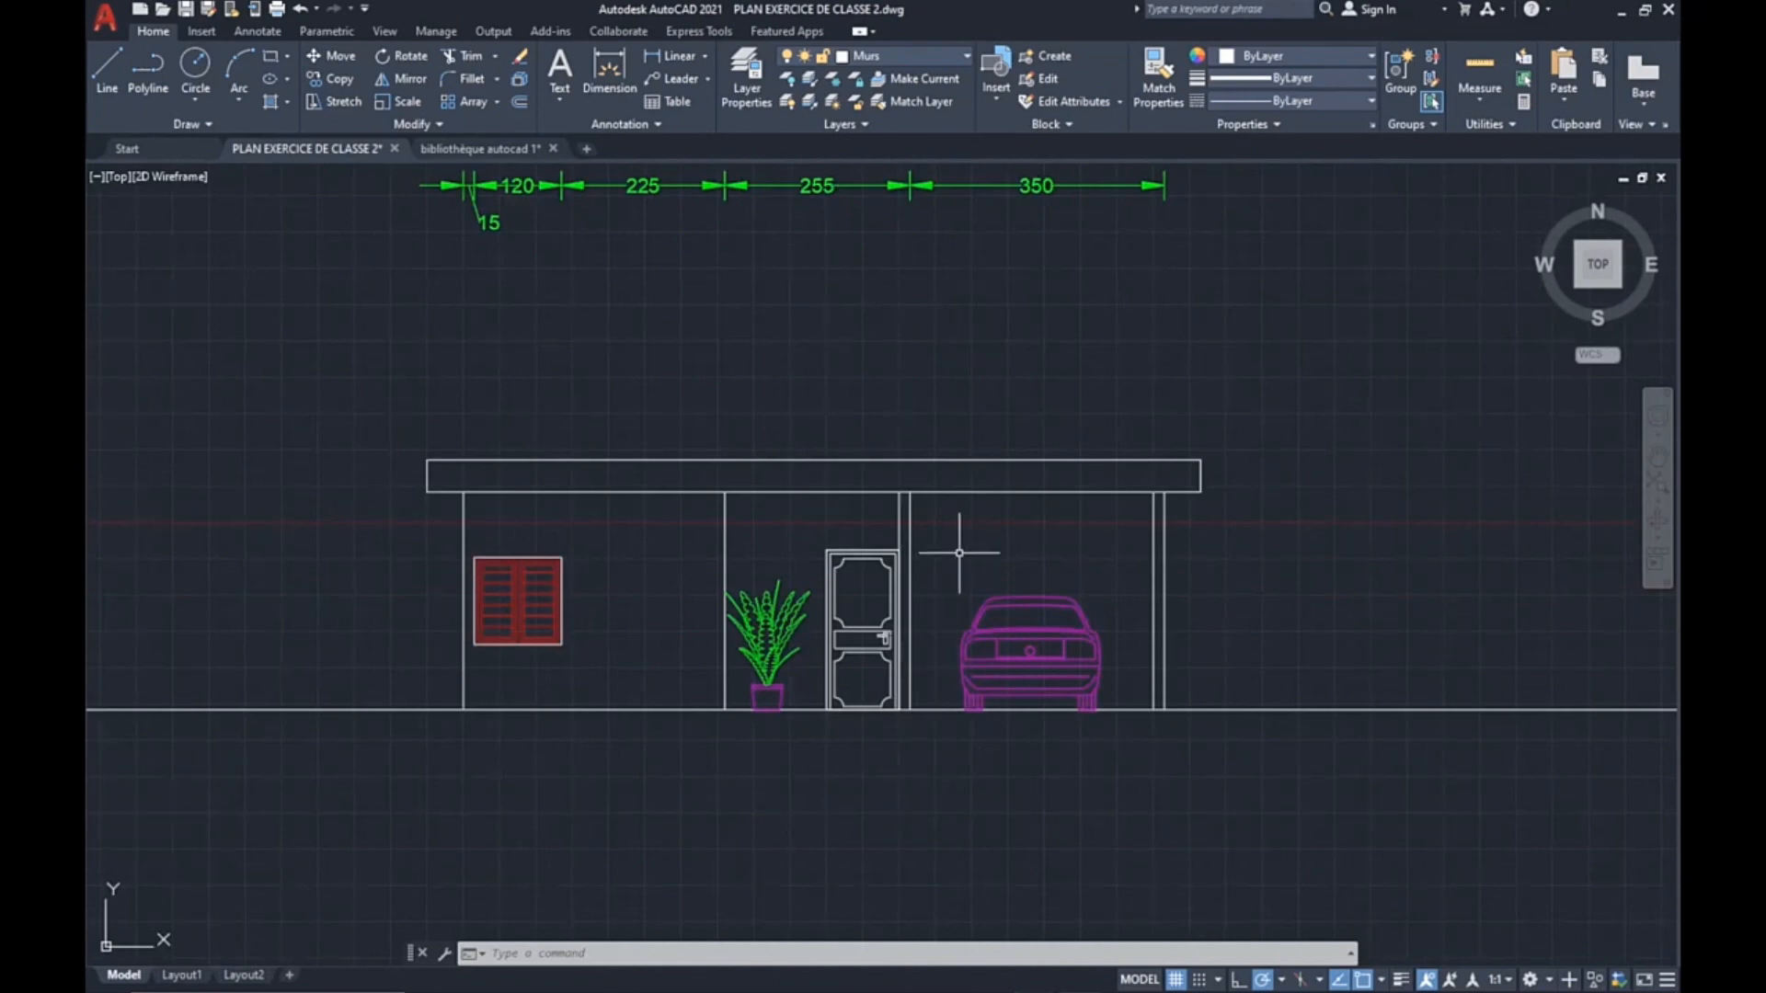
click(1400, 981)
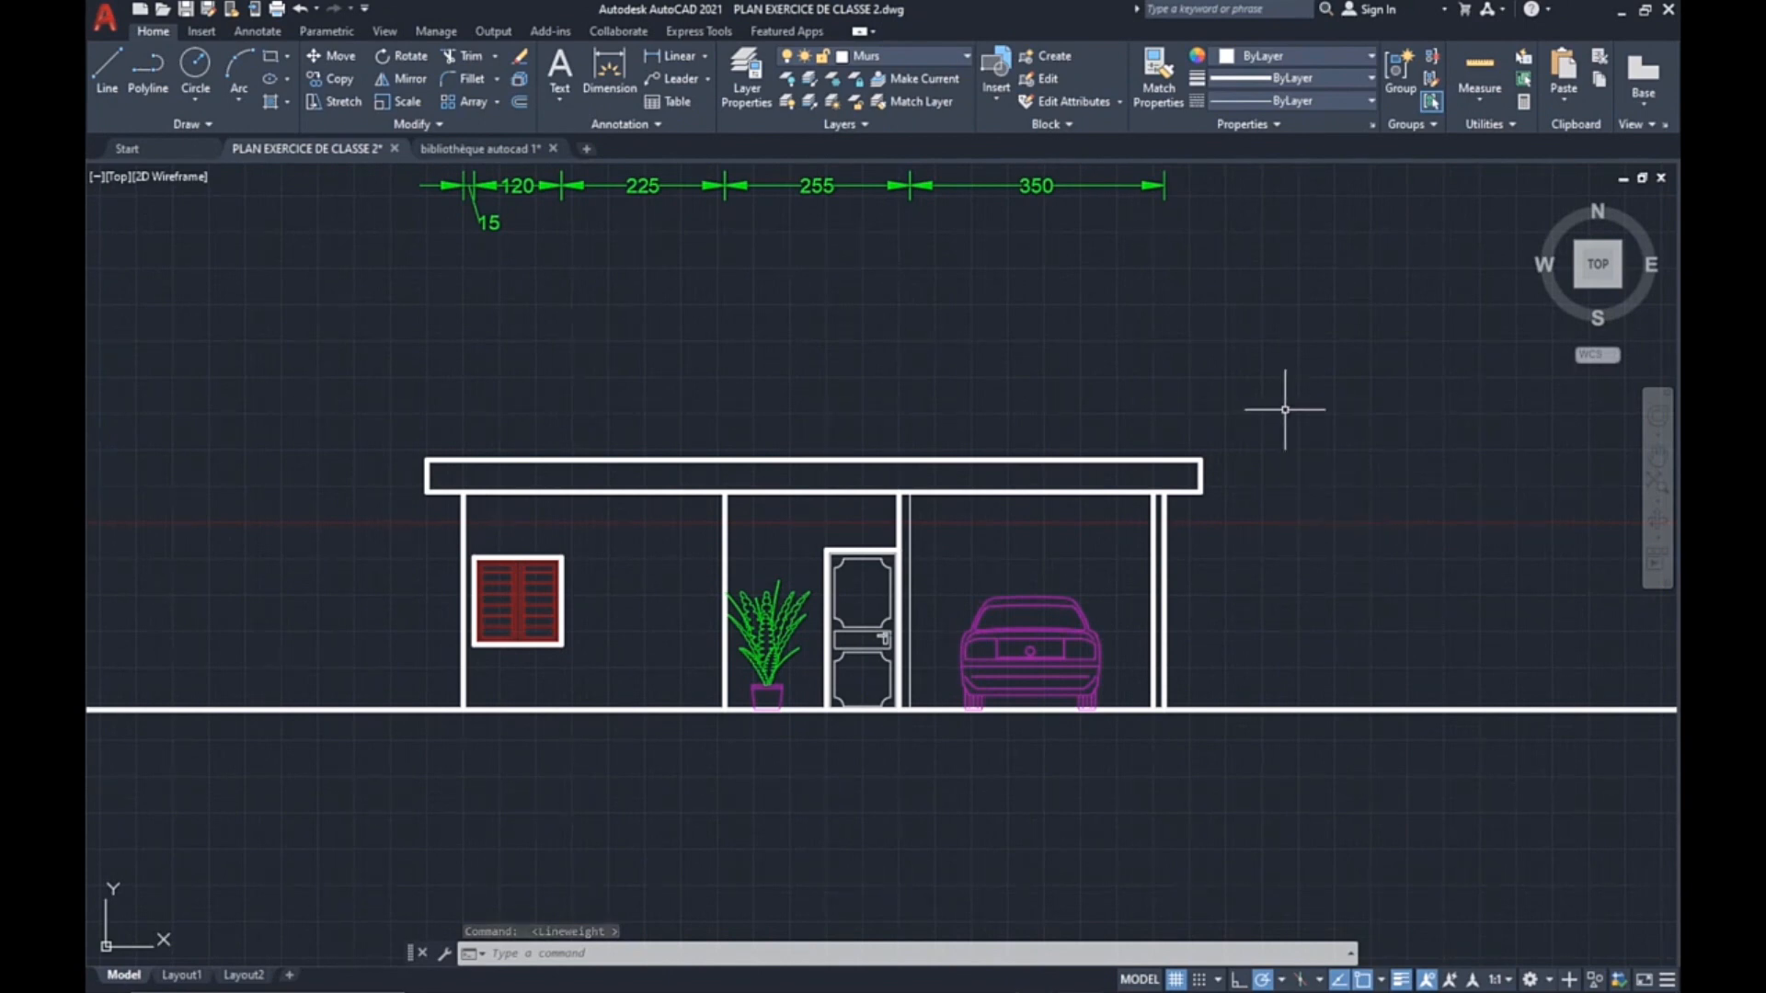
scroll(1296, 419, down, 2)
middle_drag(1296, 410, 1186, 564)
scroll(1185, 588, down, 2)
middle_drag(1198, 396, 1148, 503)
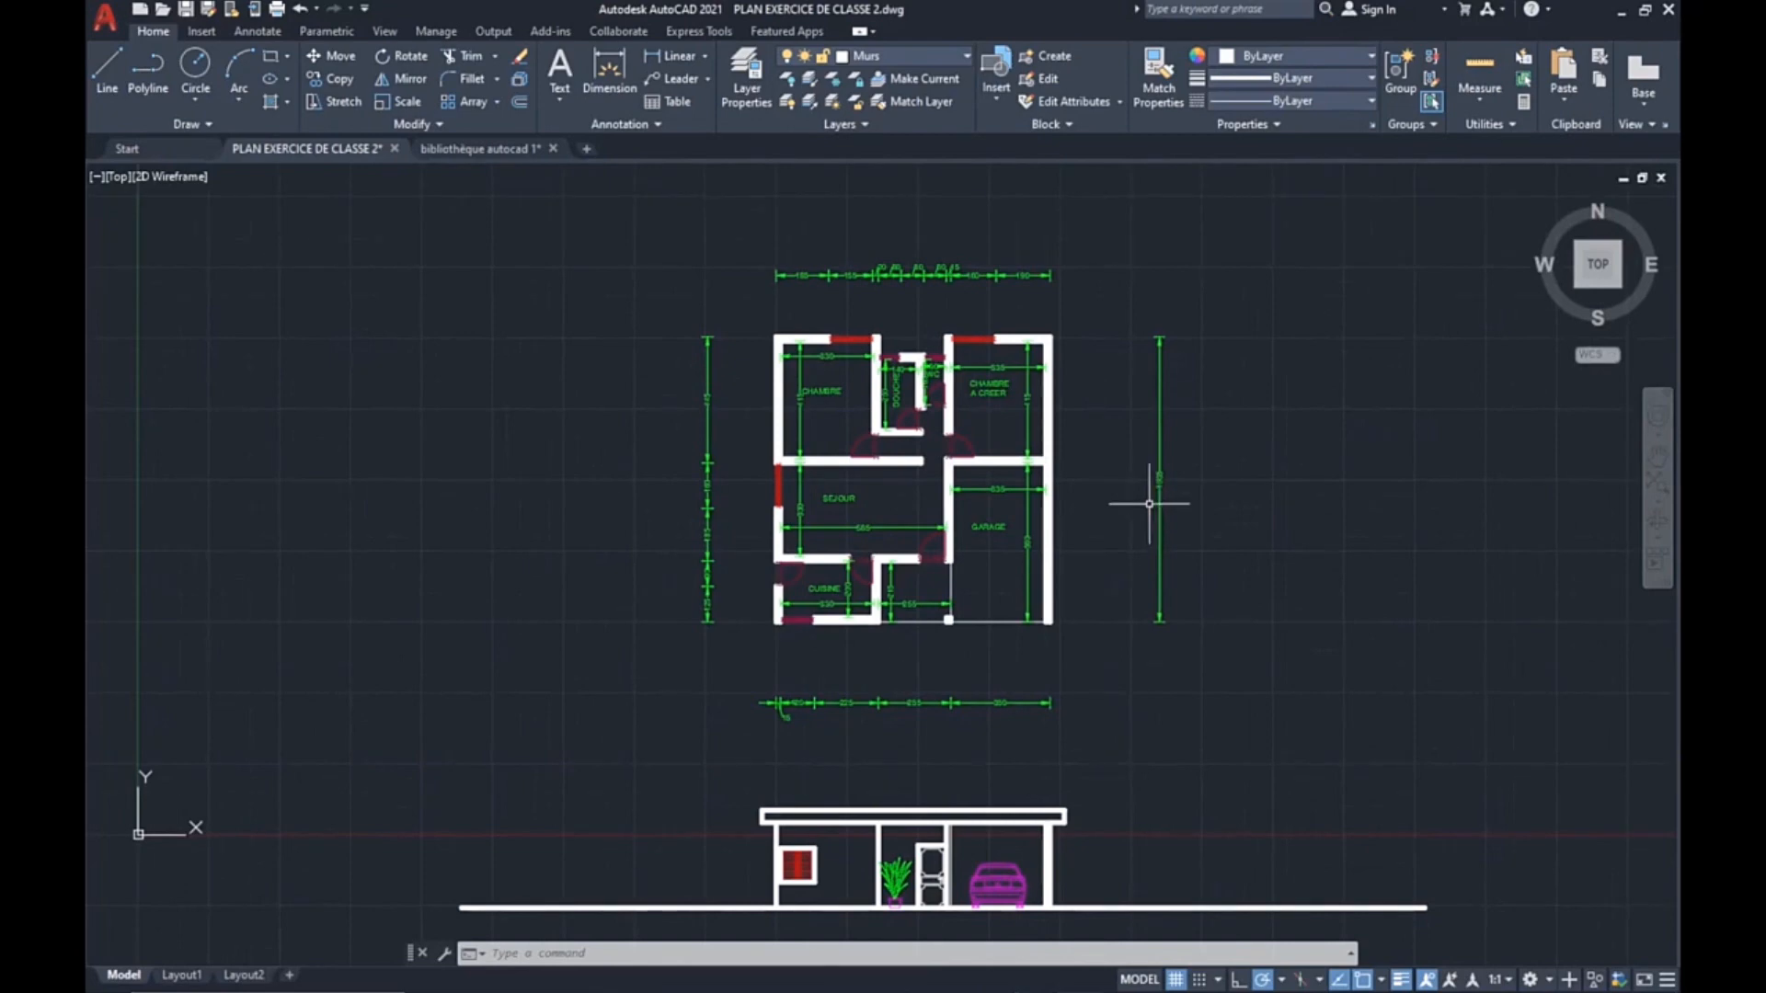